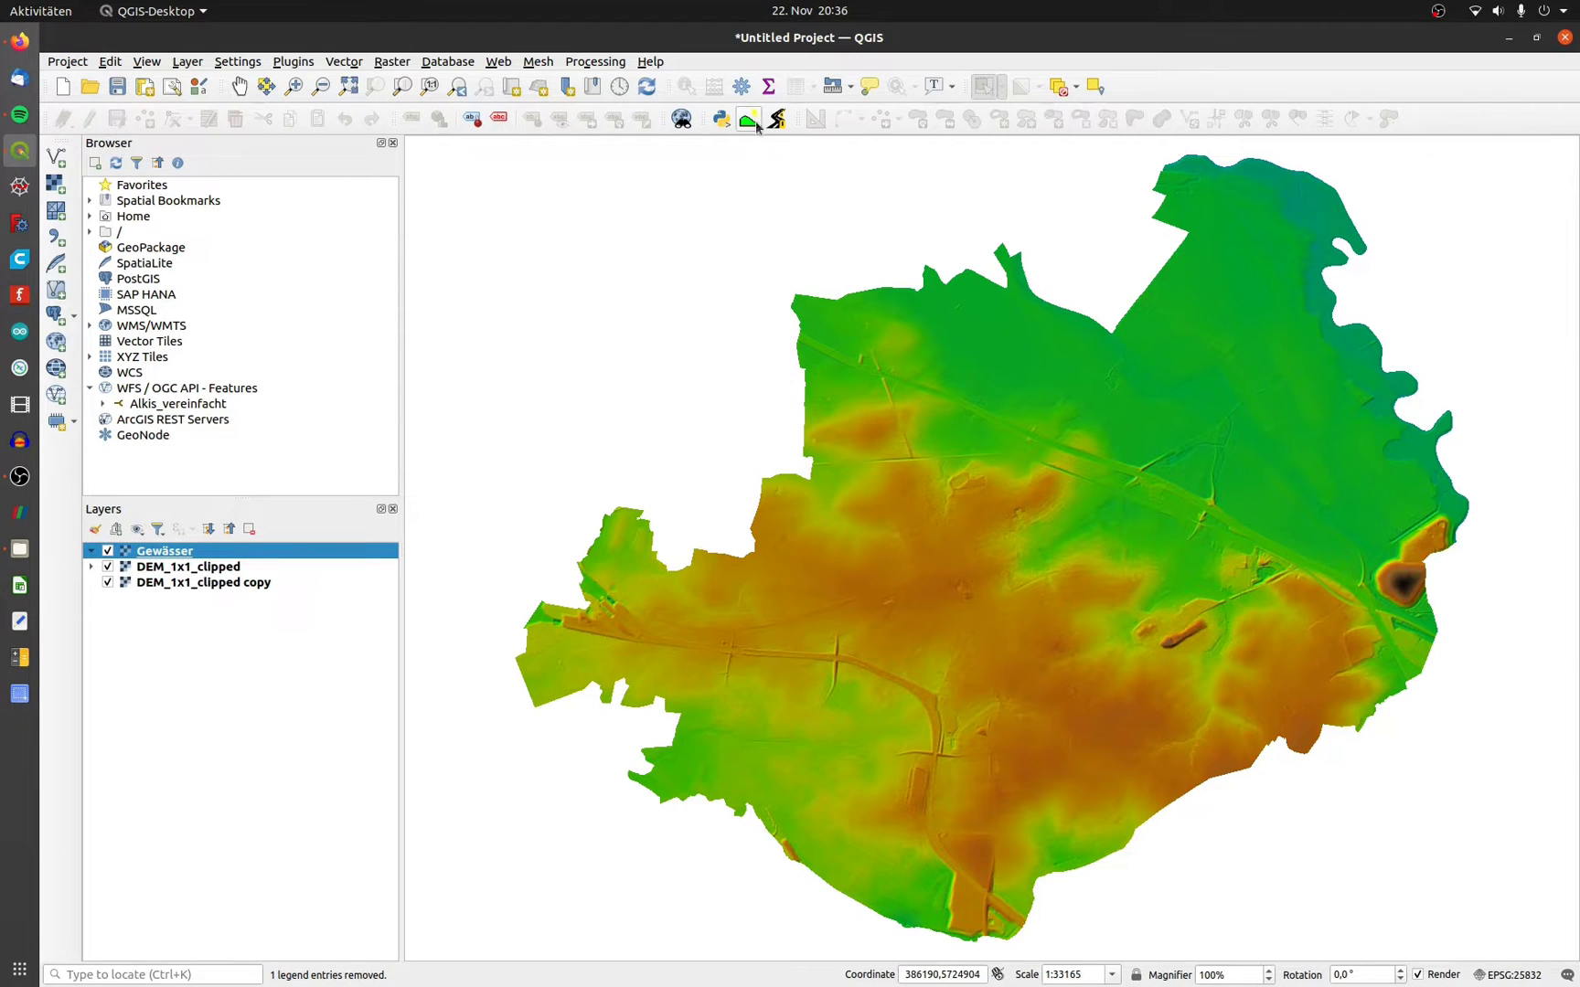
Run Fill Sinks XXL (Wang & Liu) on DEM_1x1_clipped with a minimum slope of 0.1 degree and a temporary output
click(741, 86)
click(1304, 187)
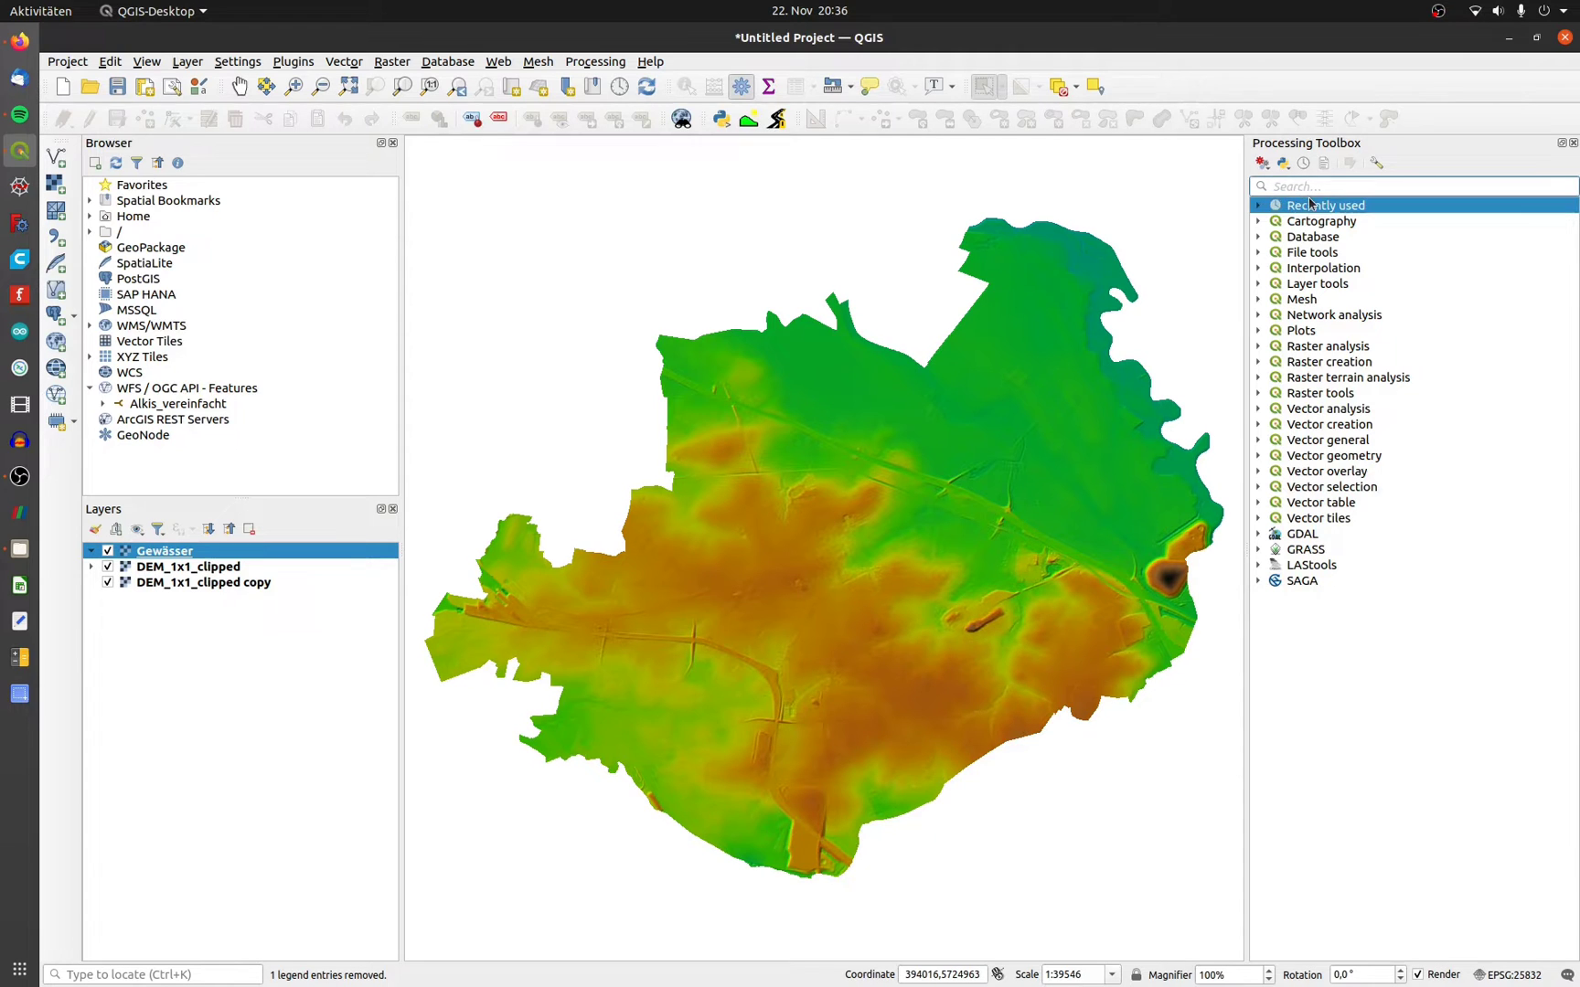
text(fill)
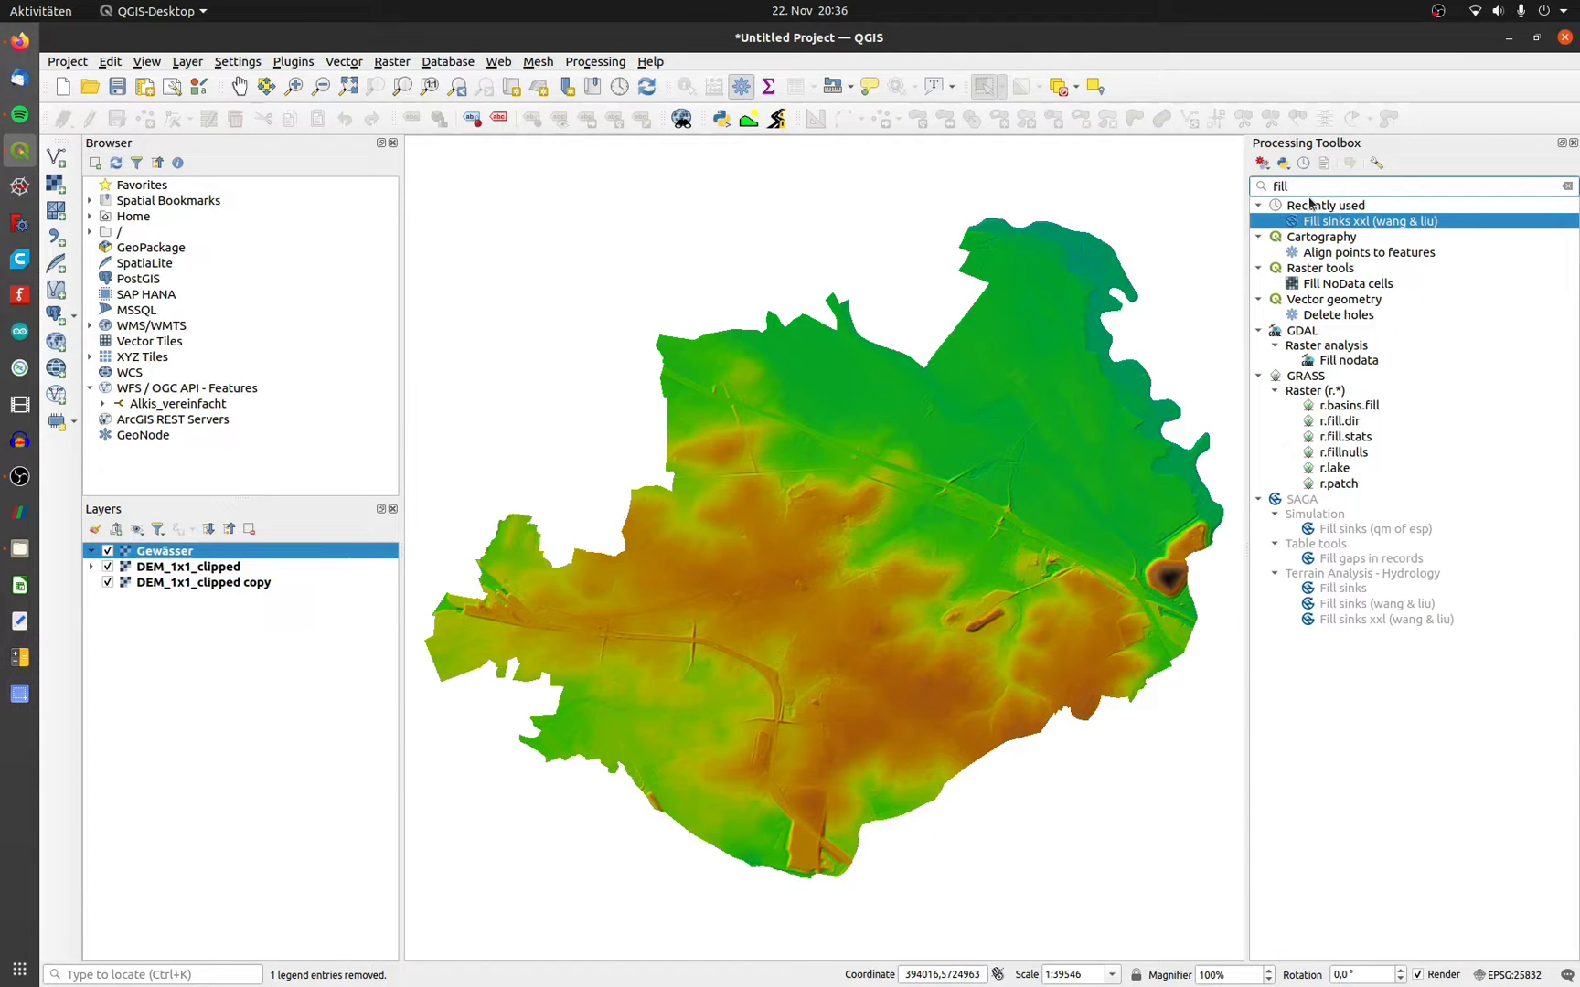
double_click(1322, 222)
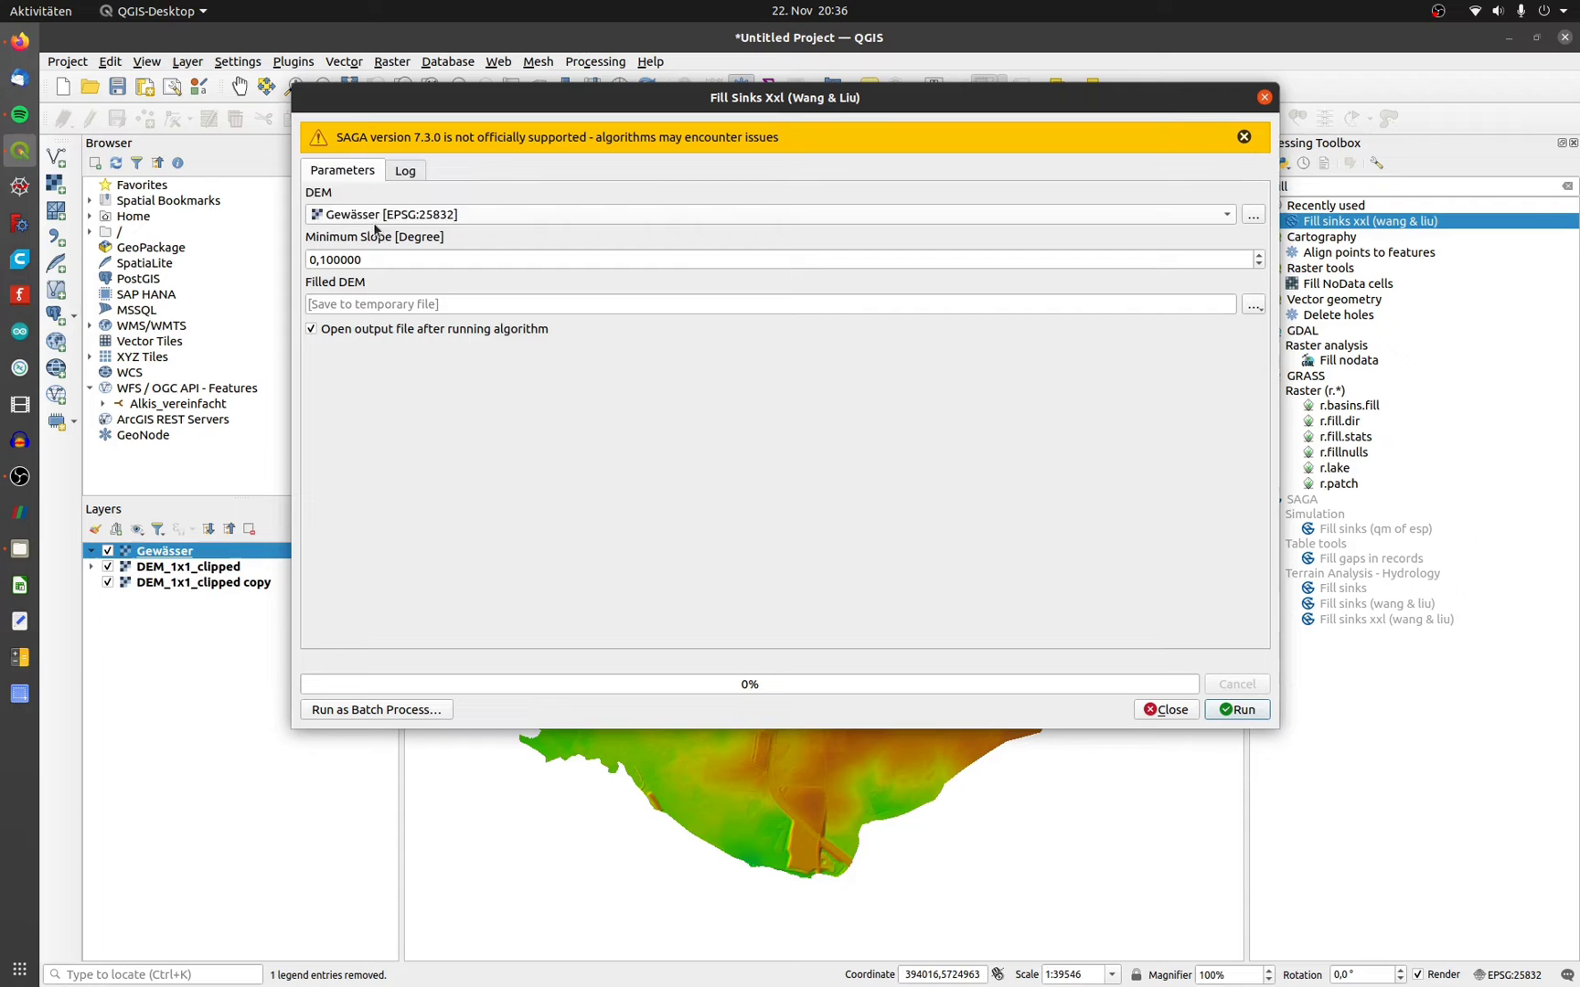
click(380, 218)
click(386, 182)
click(1225, 712)
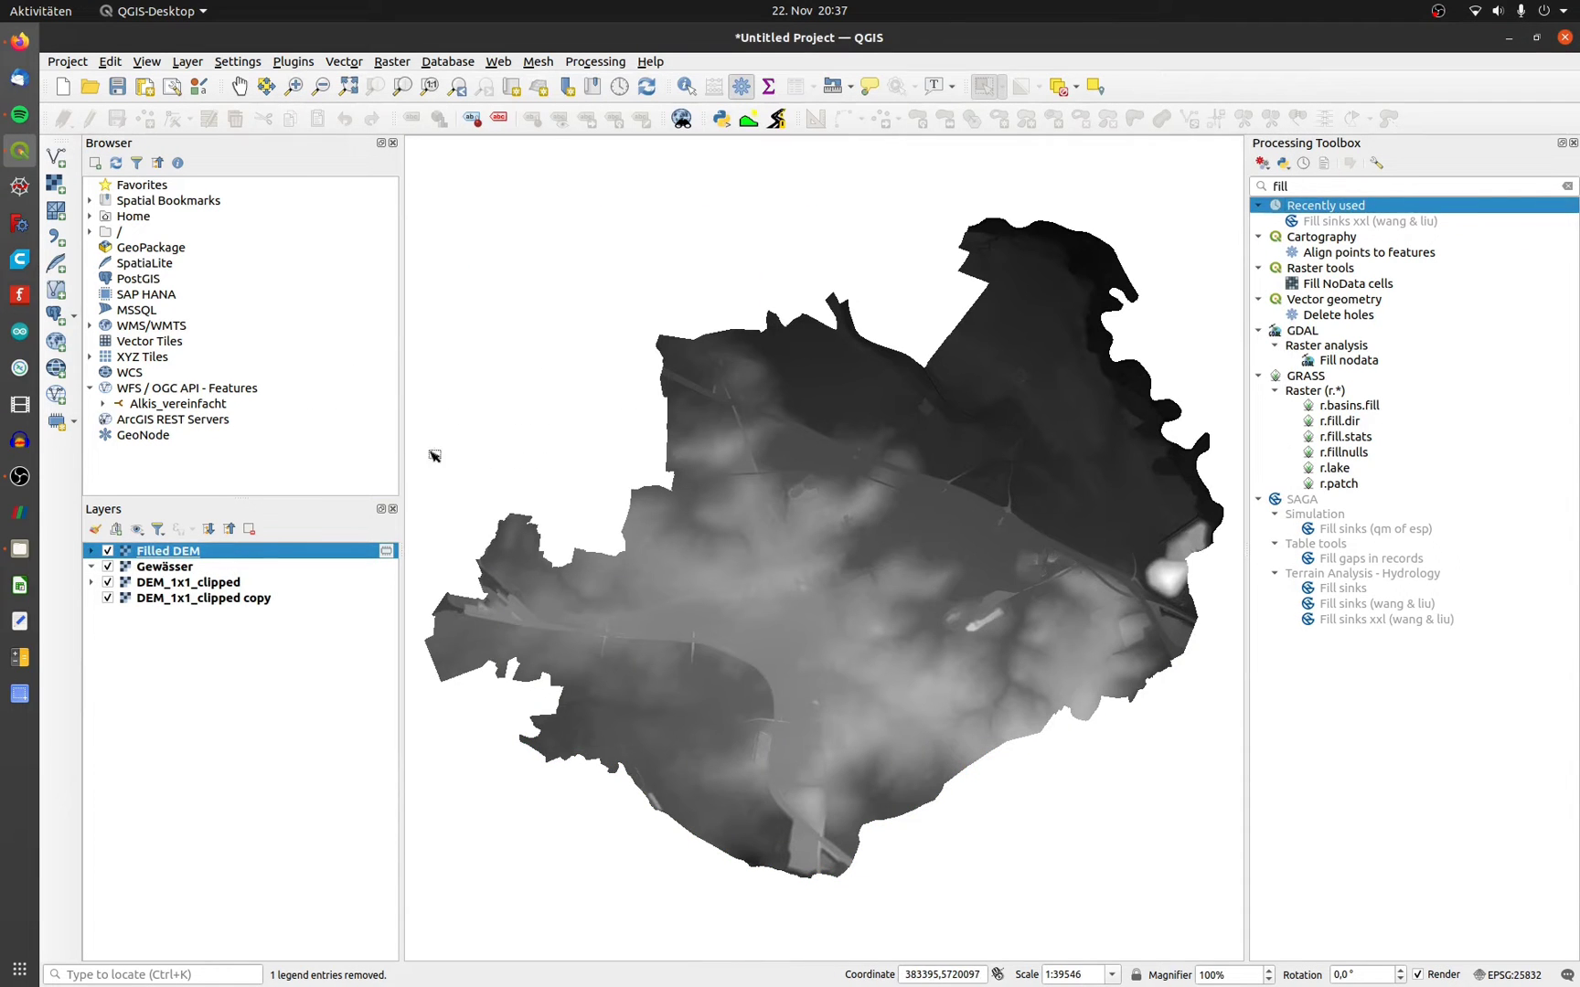
Run the Strahler Order tool on the Filled DEM layer, saving the result to a temporary file
triple_click(1250, 185)
text(strahler)
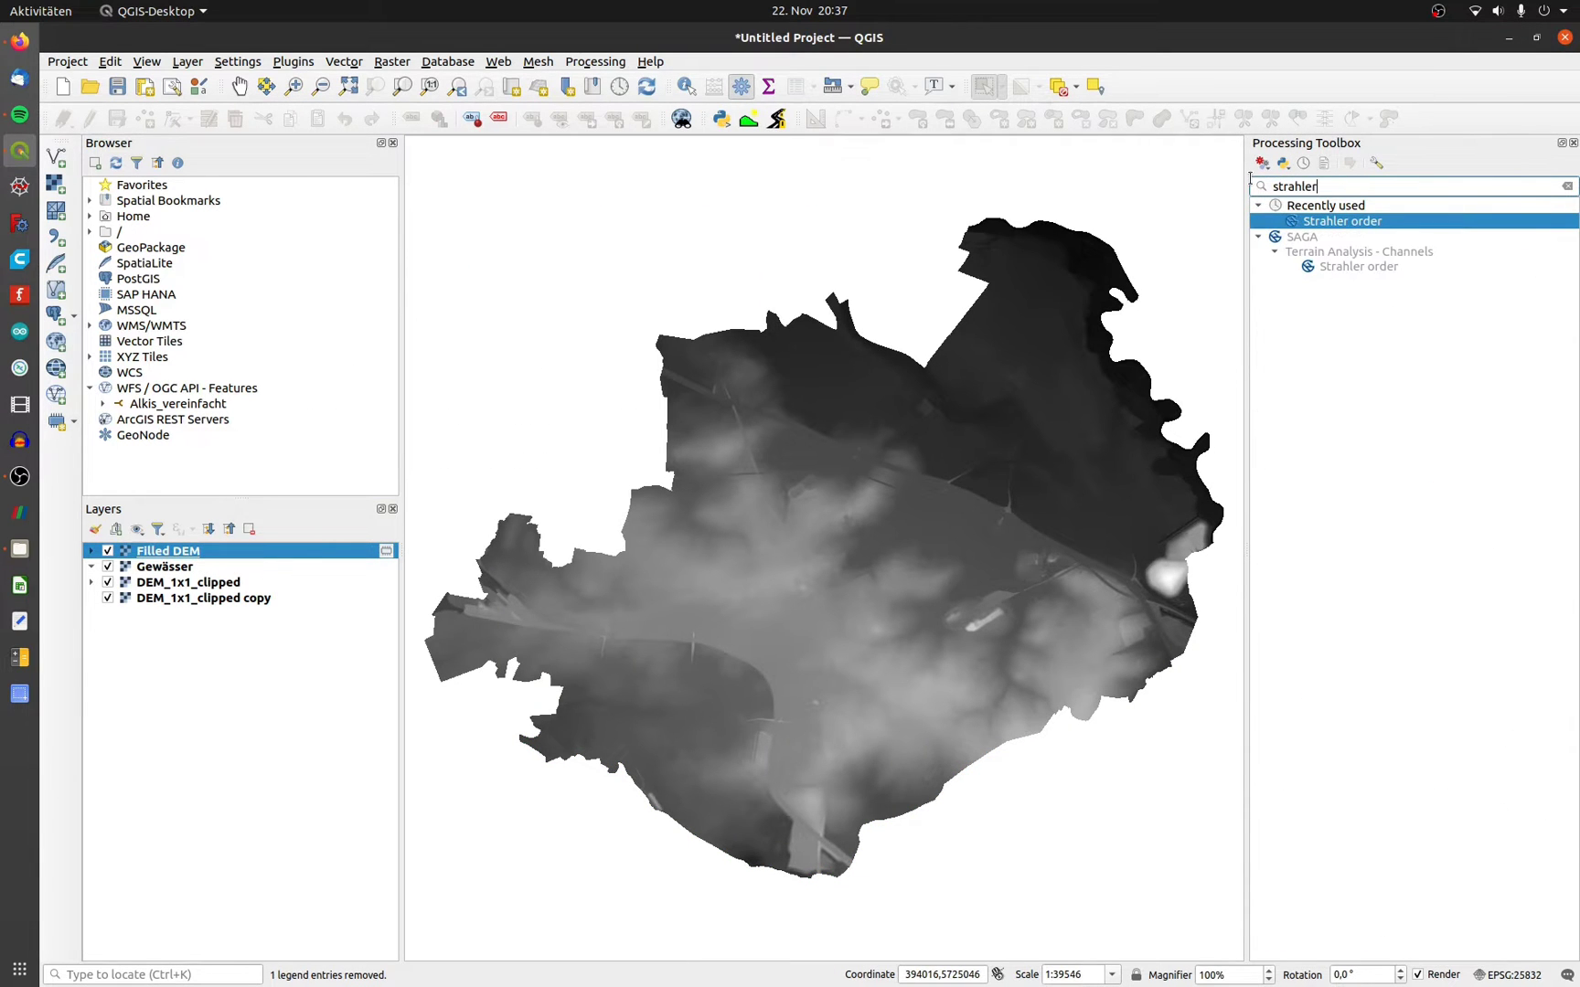
double_click(1309, 222)
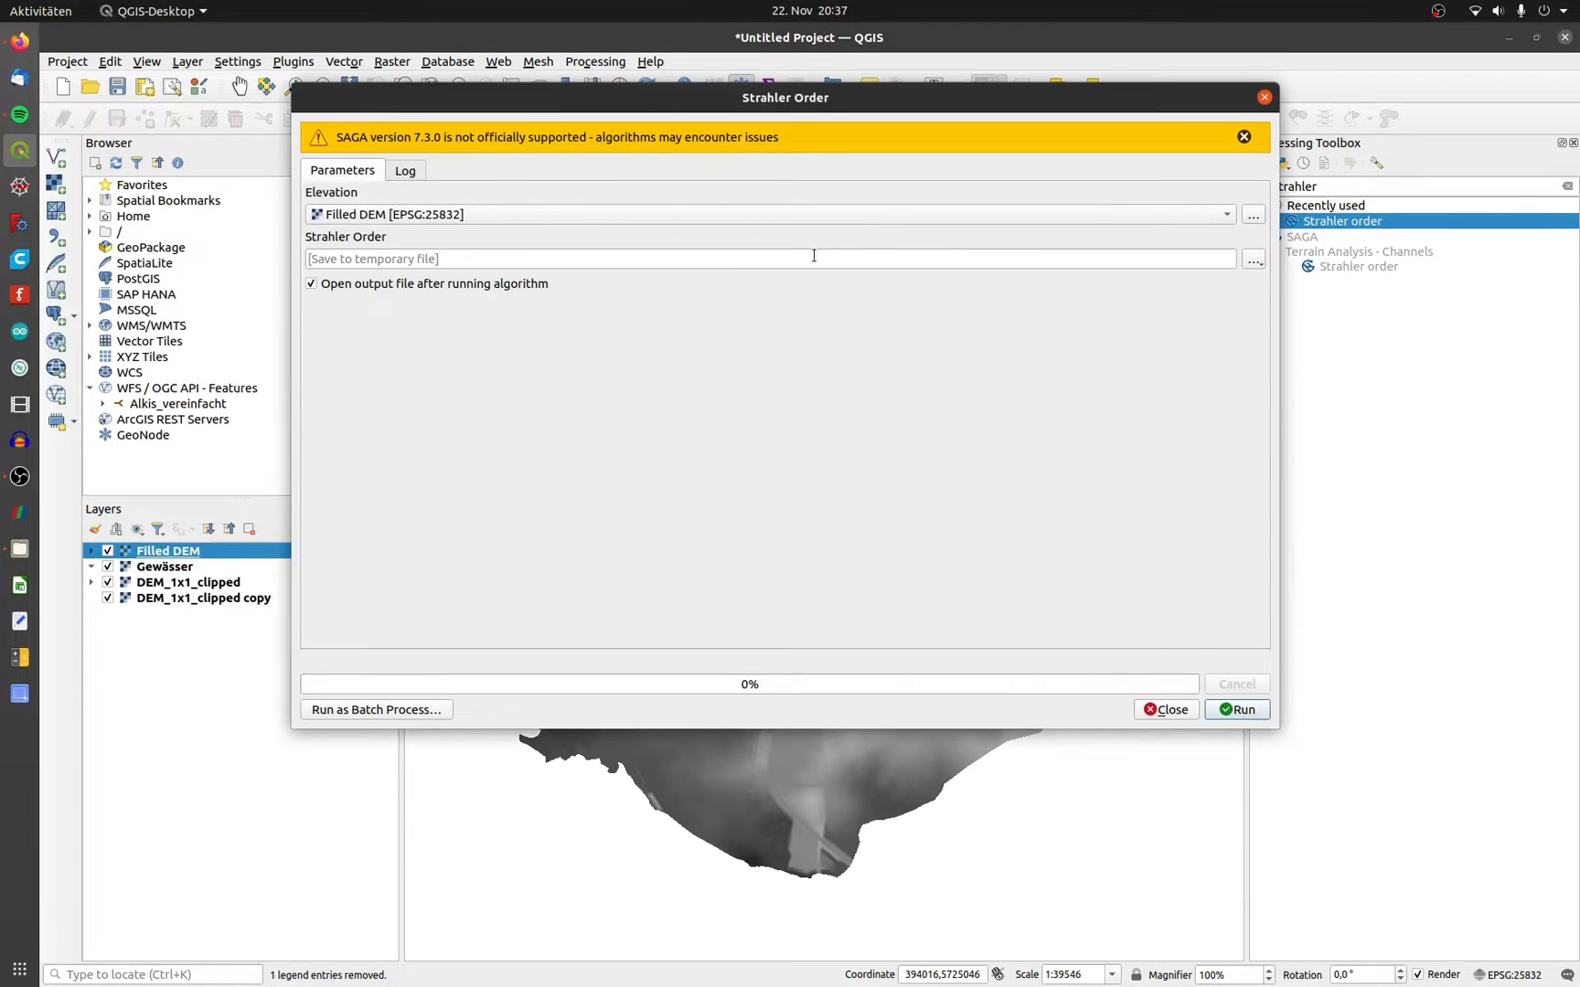
click(366, 220)
click(364, 217)
click(1236, 709)
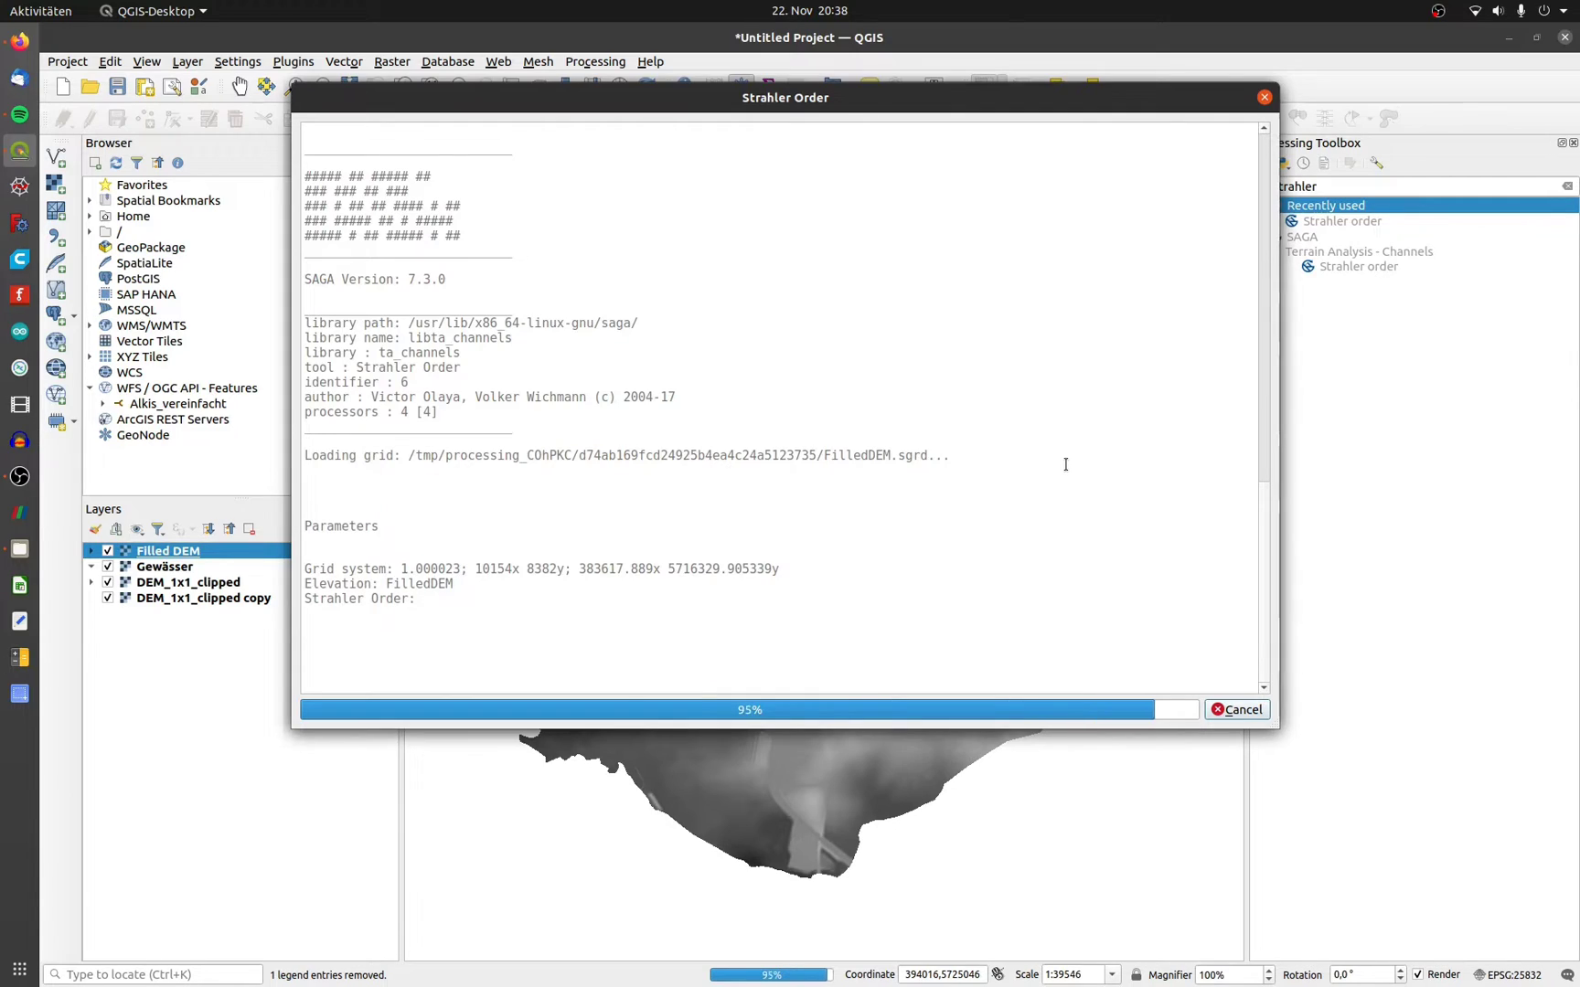
Move the Gewässer layer above the Strahler Order layer in the layer order
scroll(869, 630, up, 1)
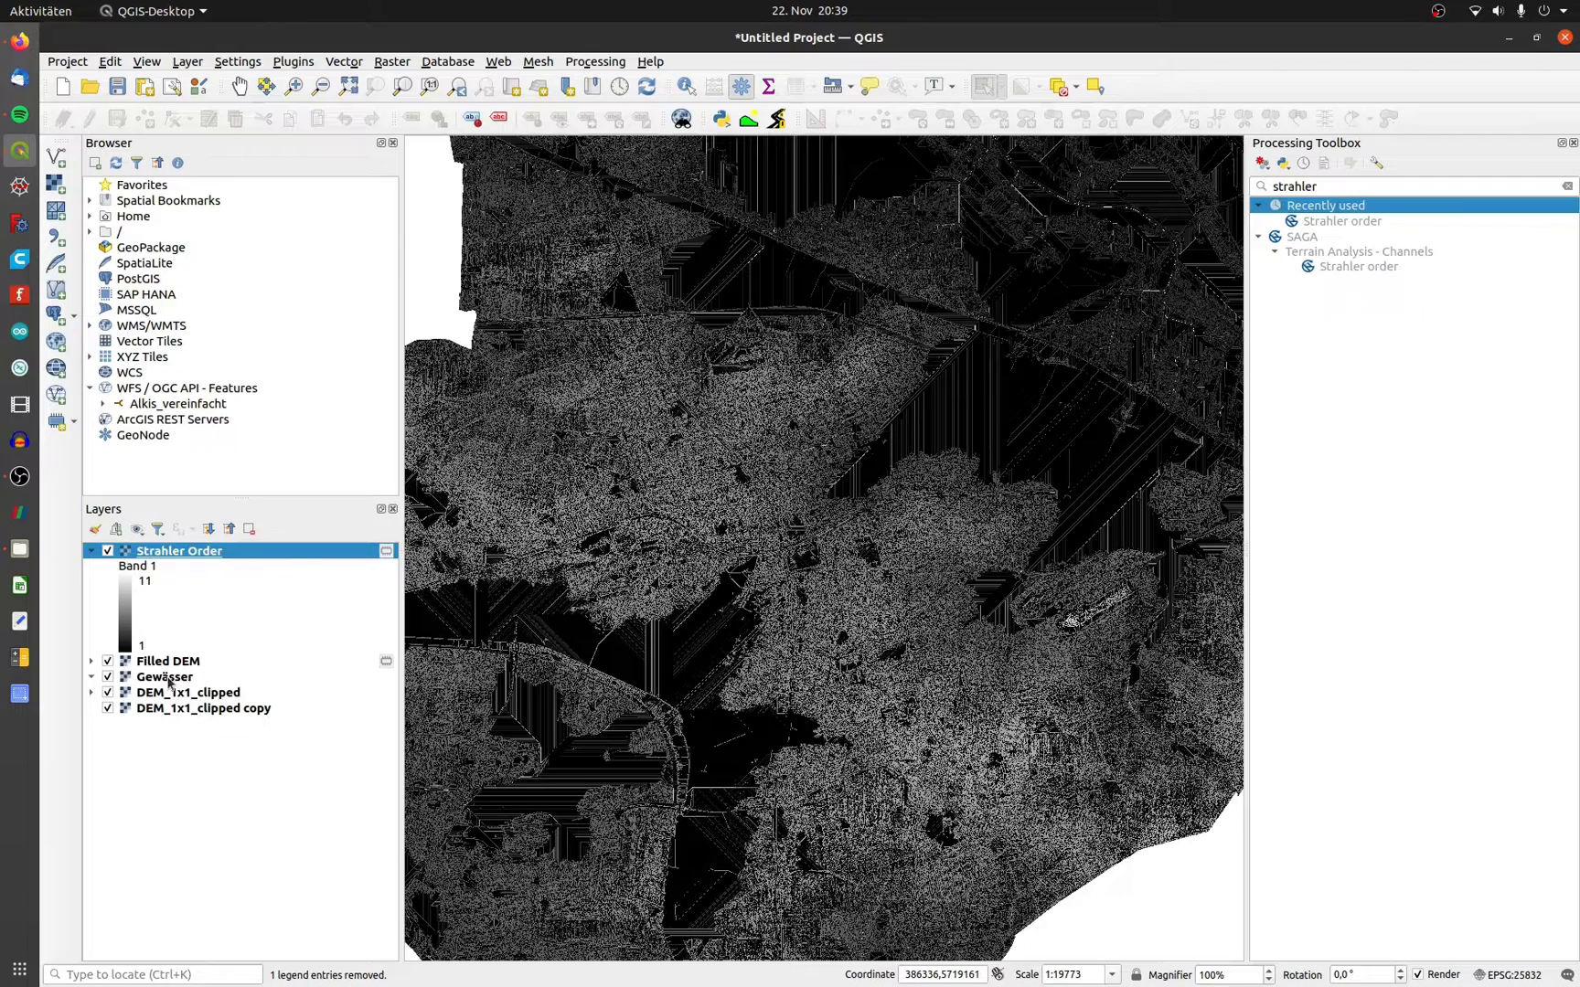
drag(168, 677, 234, 547)
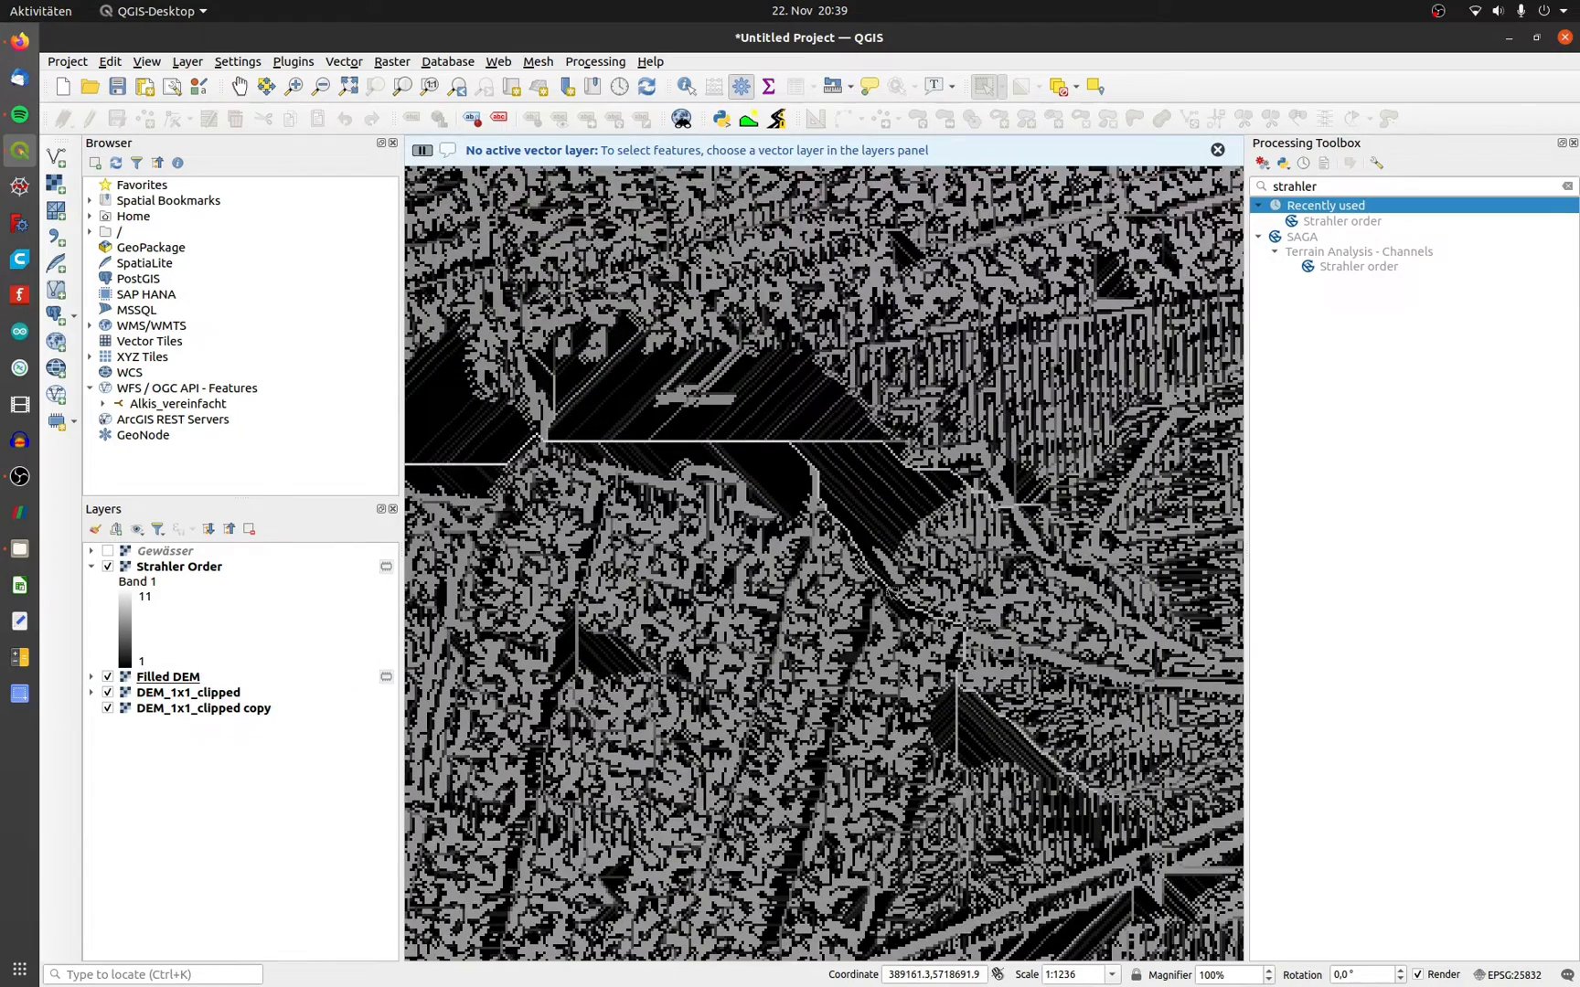
Identify Strahler Order raster values along the channel lines and compare the channels with the Gewässer layer
click(685, 86)
click(502, 574)
scroll(502, 574, up, 1)
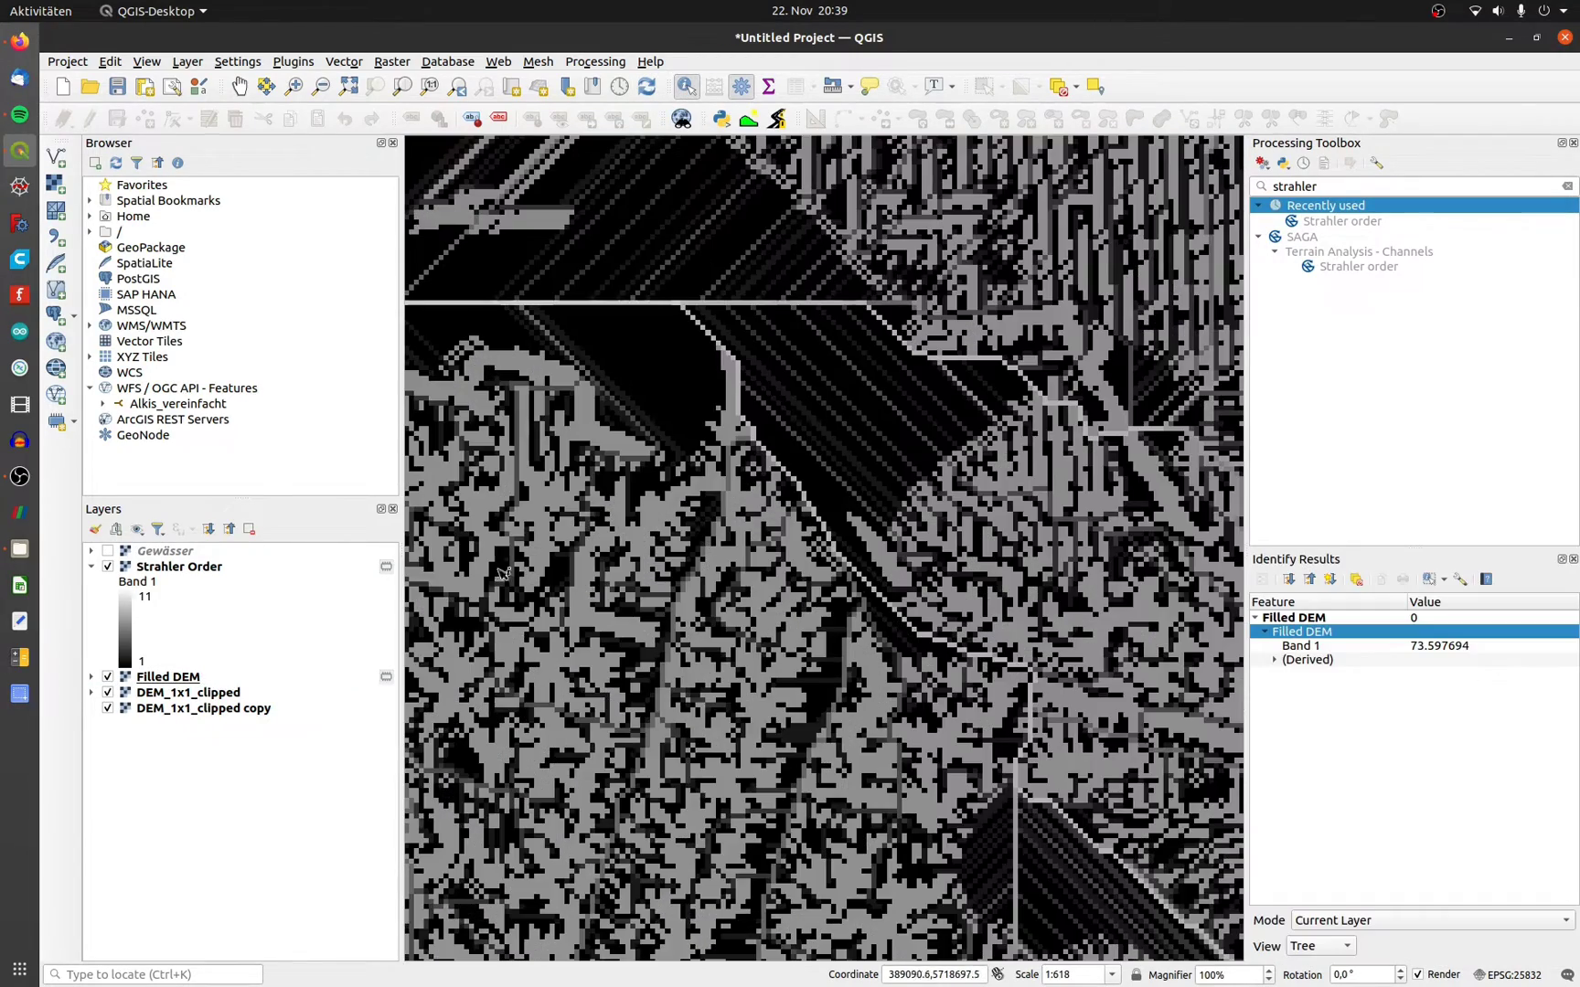
click(207, 567)
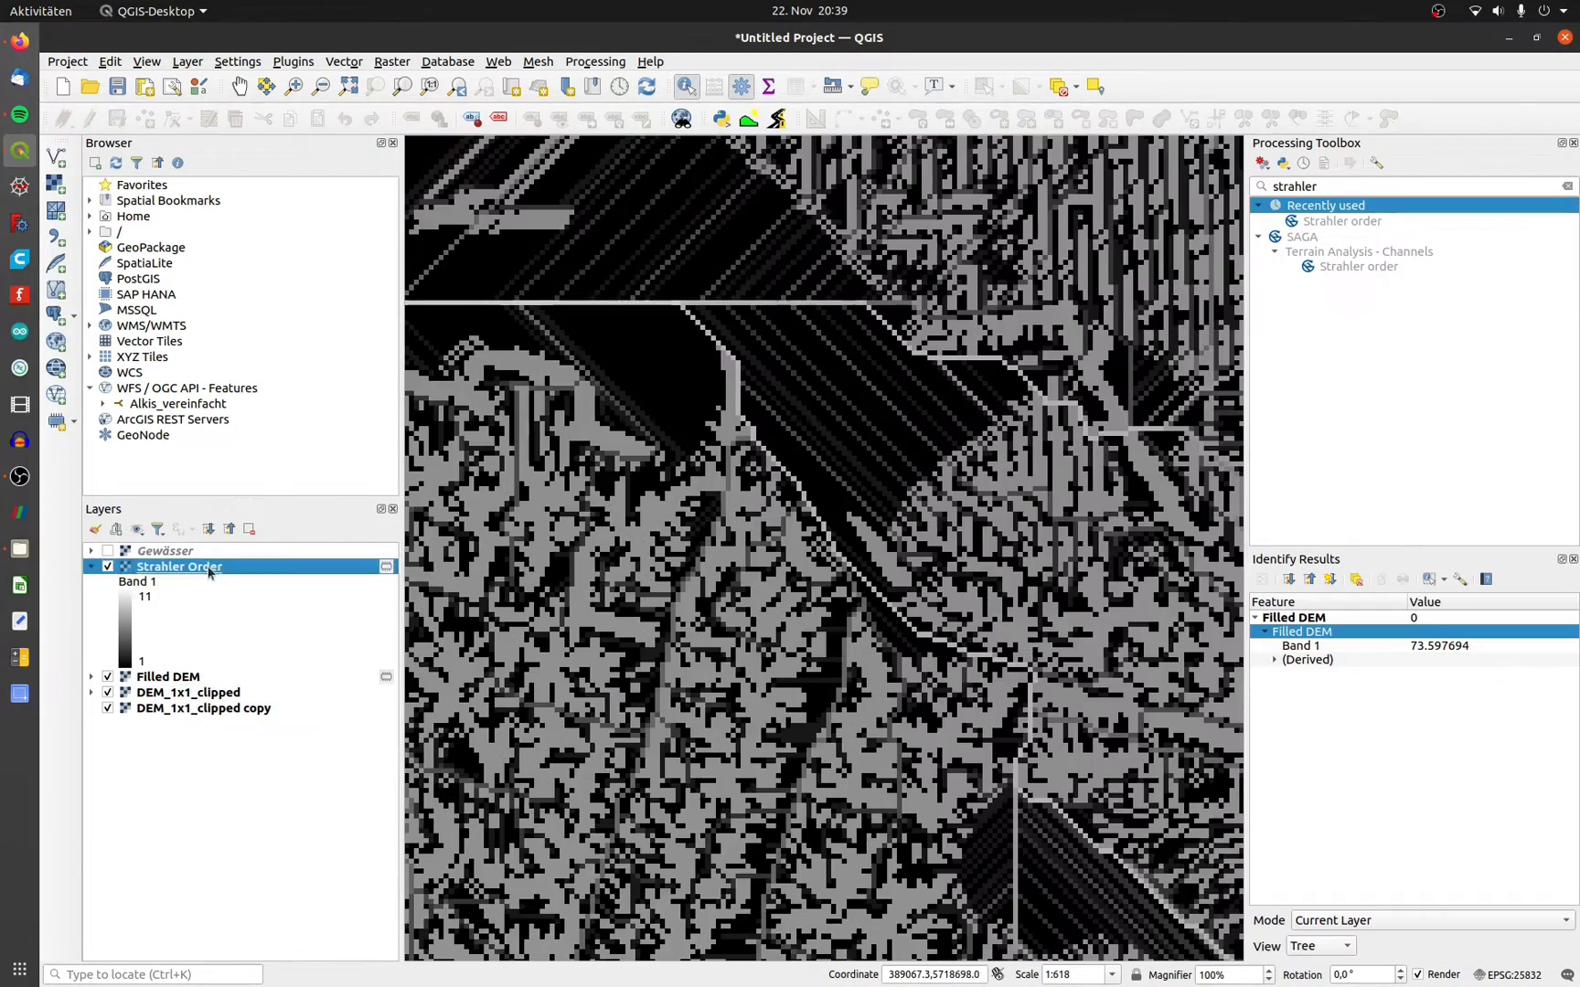
click(885, 600)
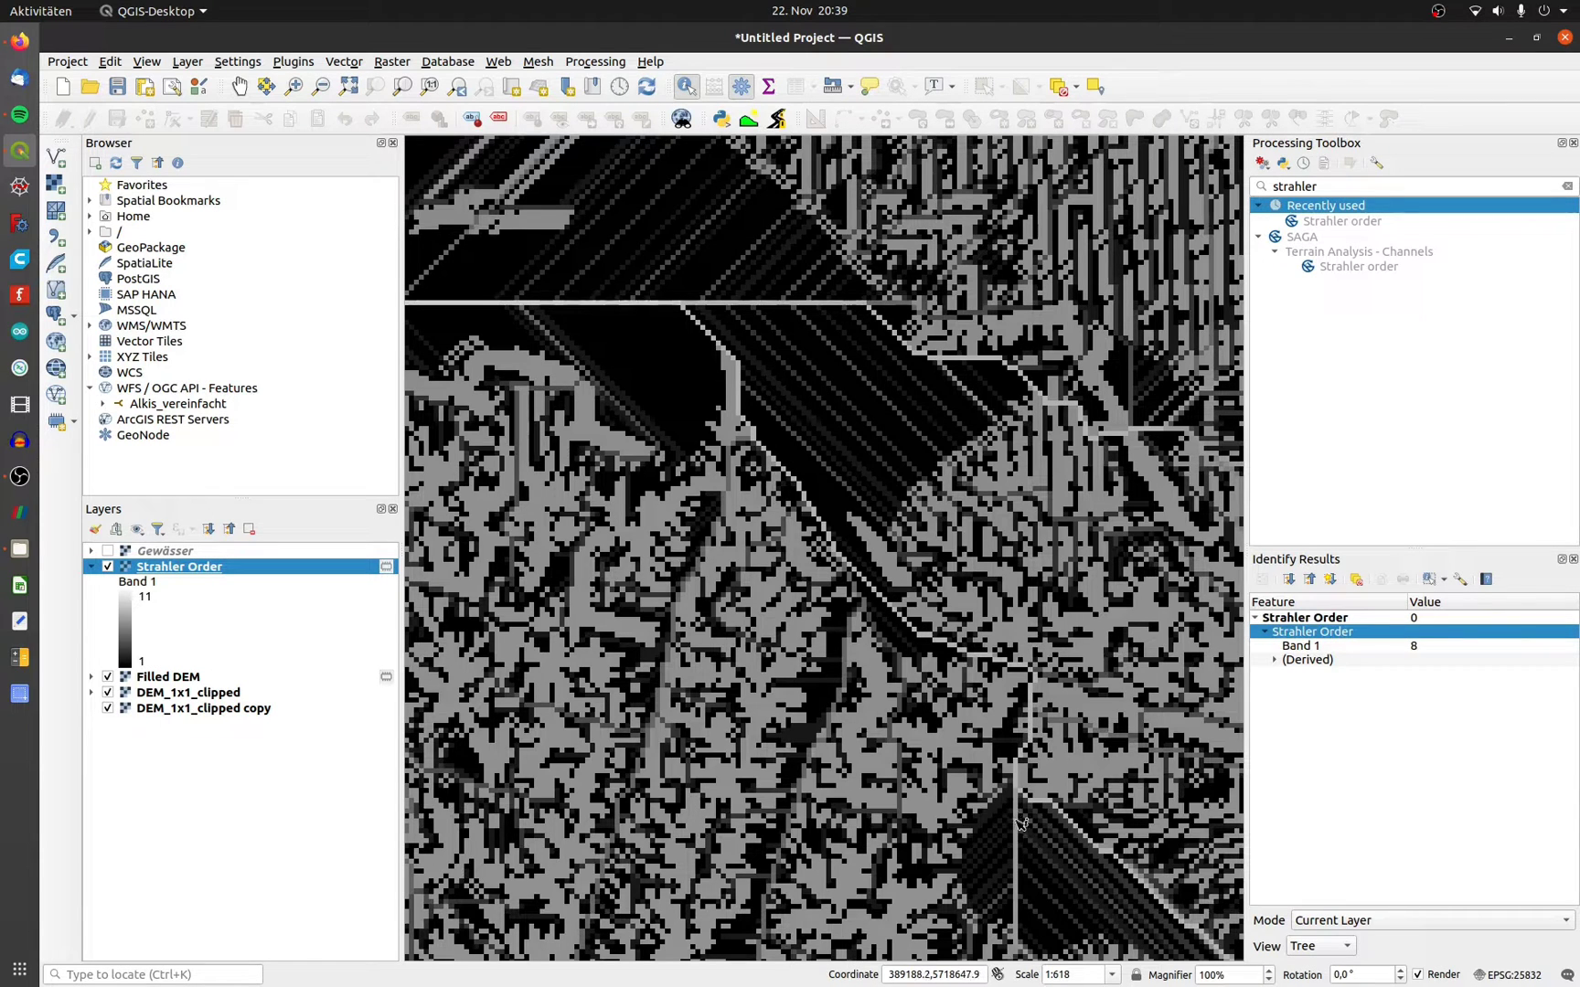
click(108, 551)
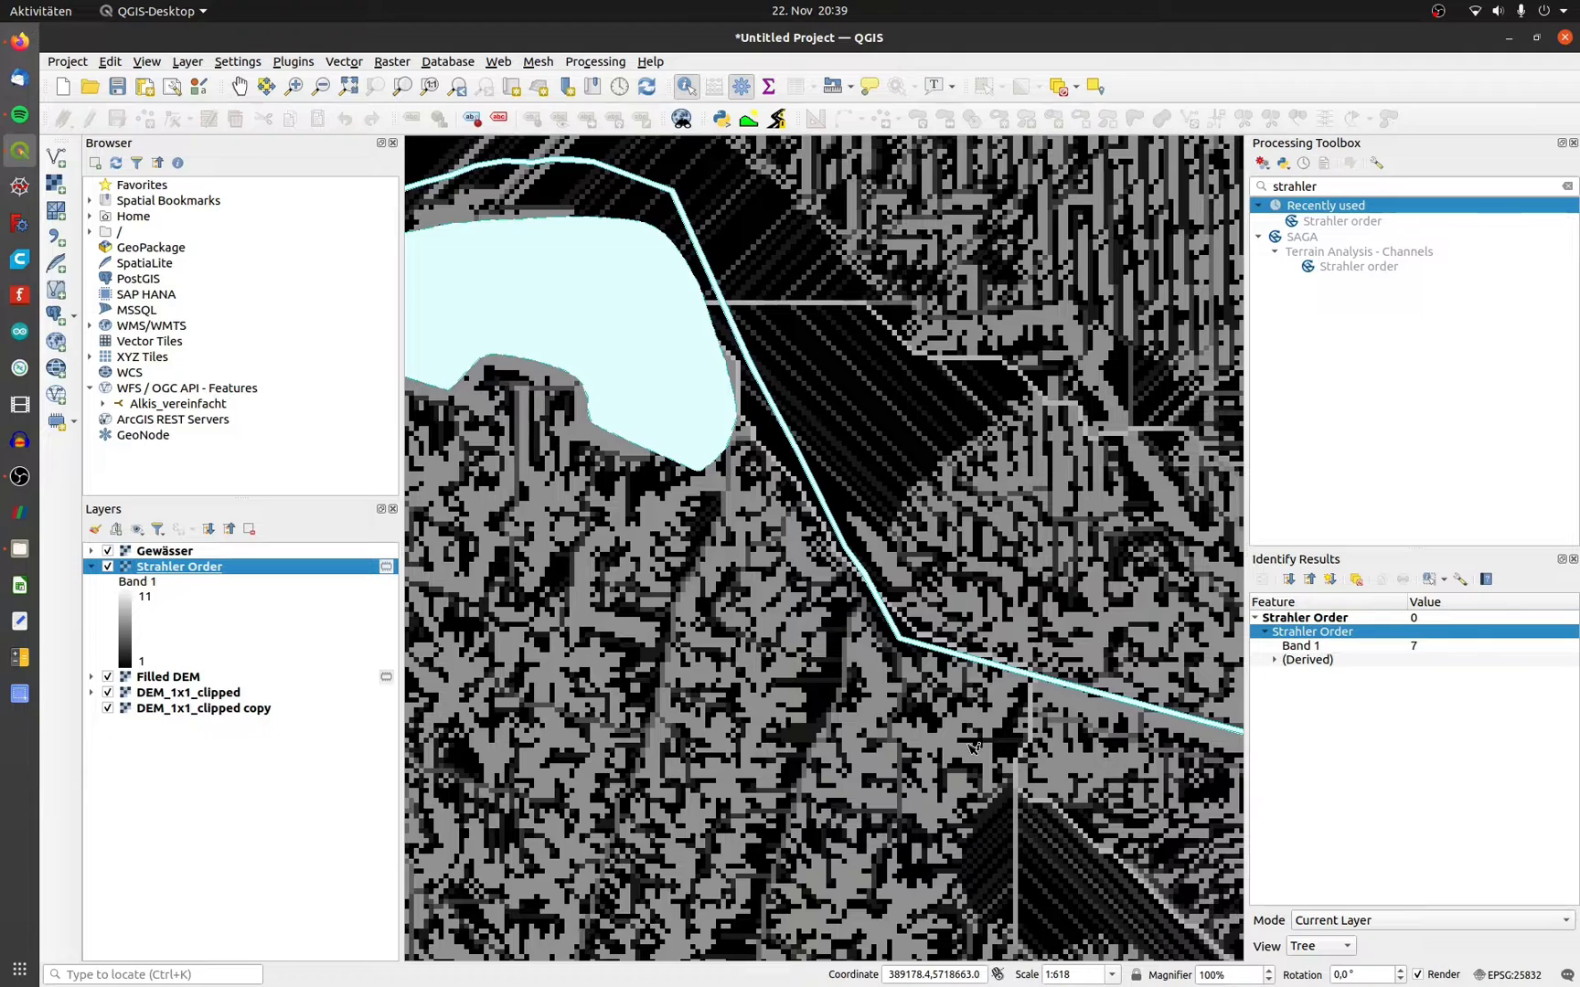
scroll(782, 356, down, 1)
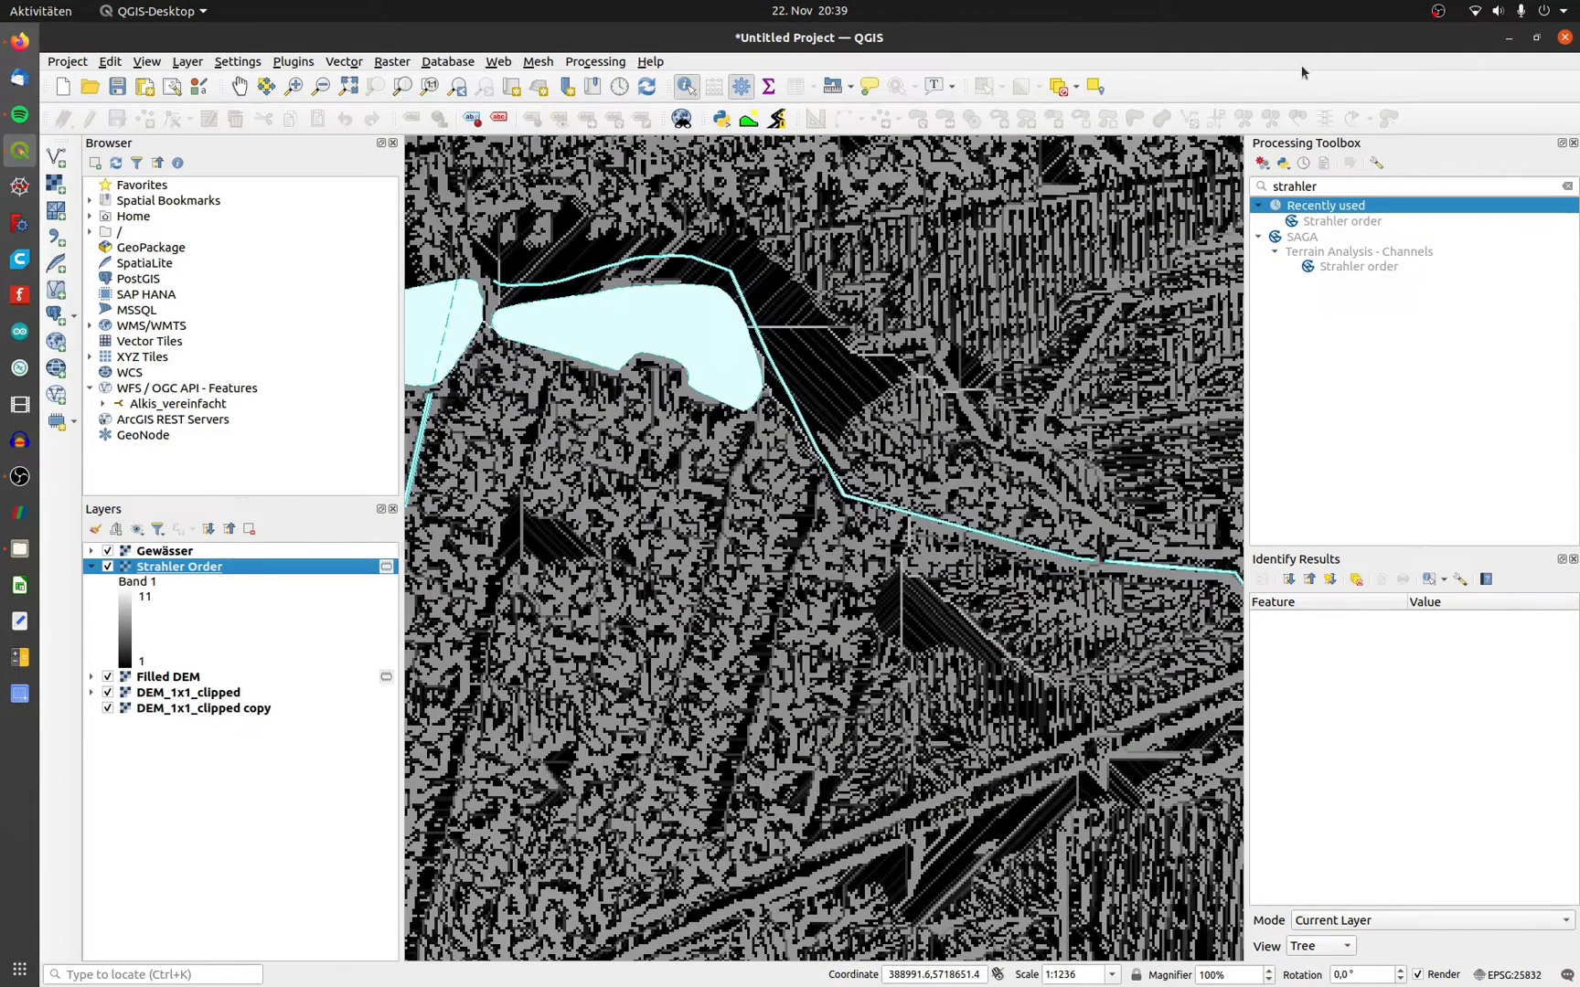
Enter the expression "Strahler Order@1">=5 in the Raster Calculator
click(393, 61)
click(430, 80)
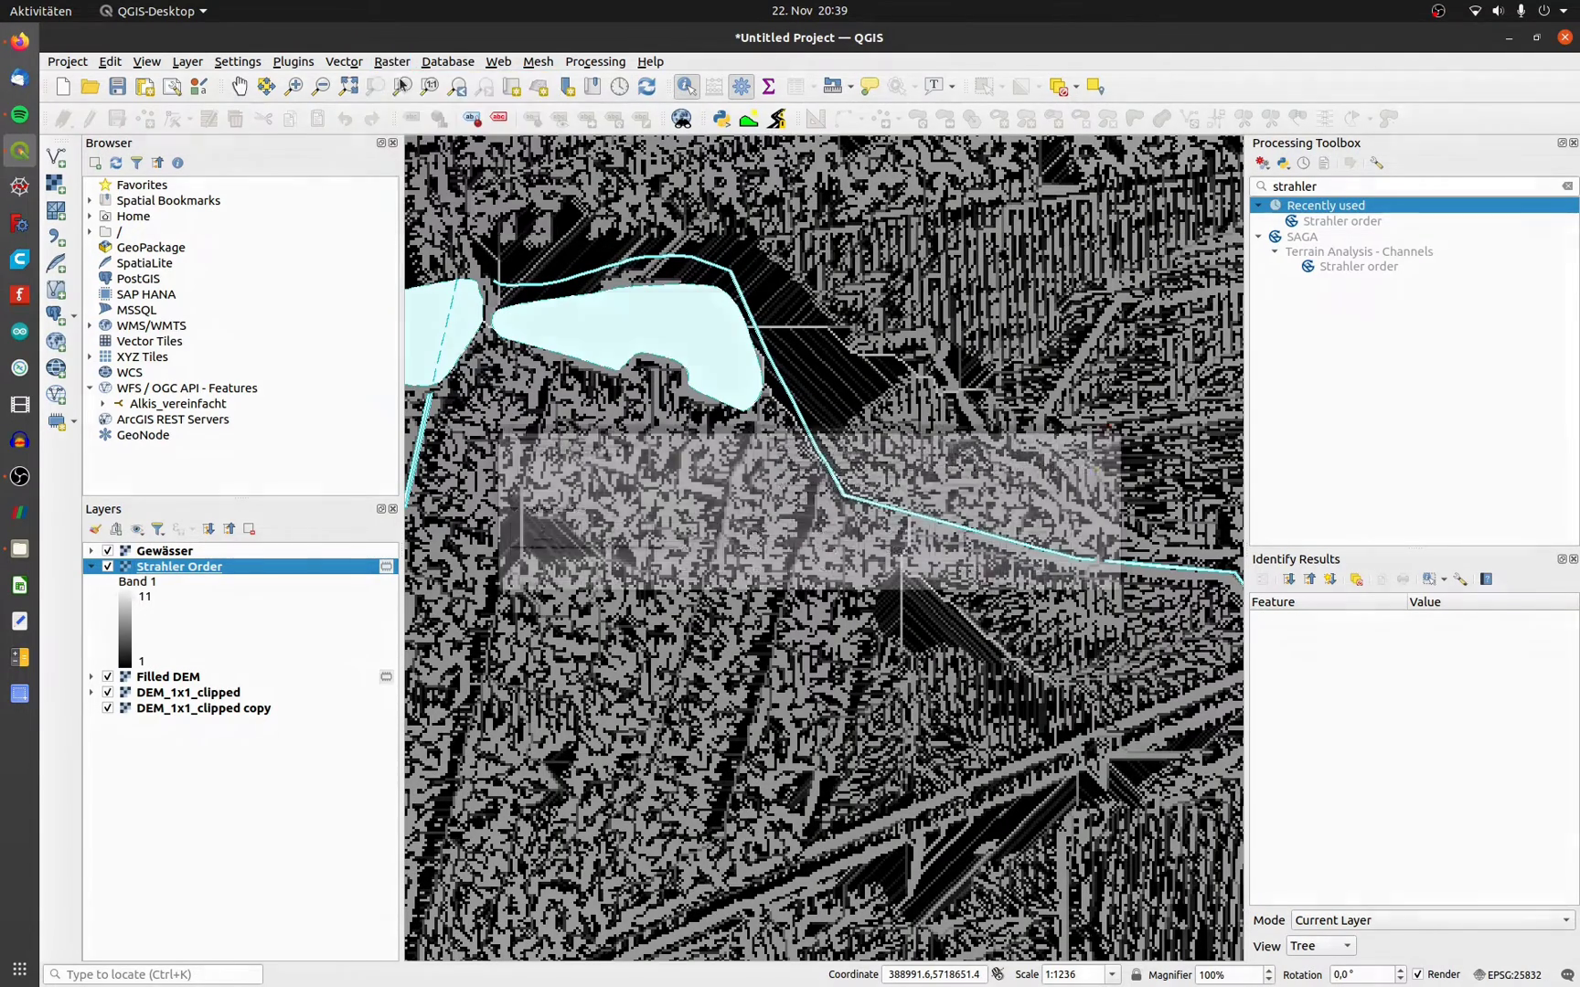
double_click(562, 327)
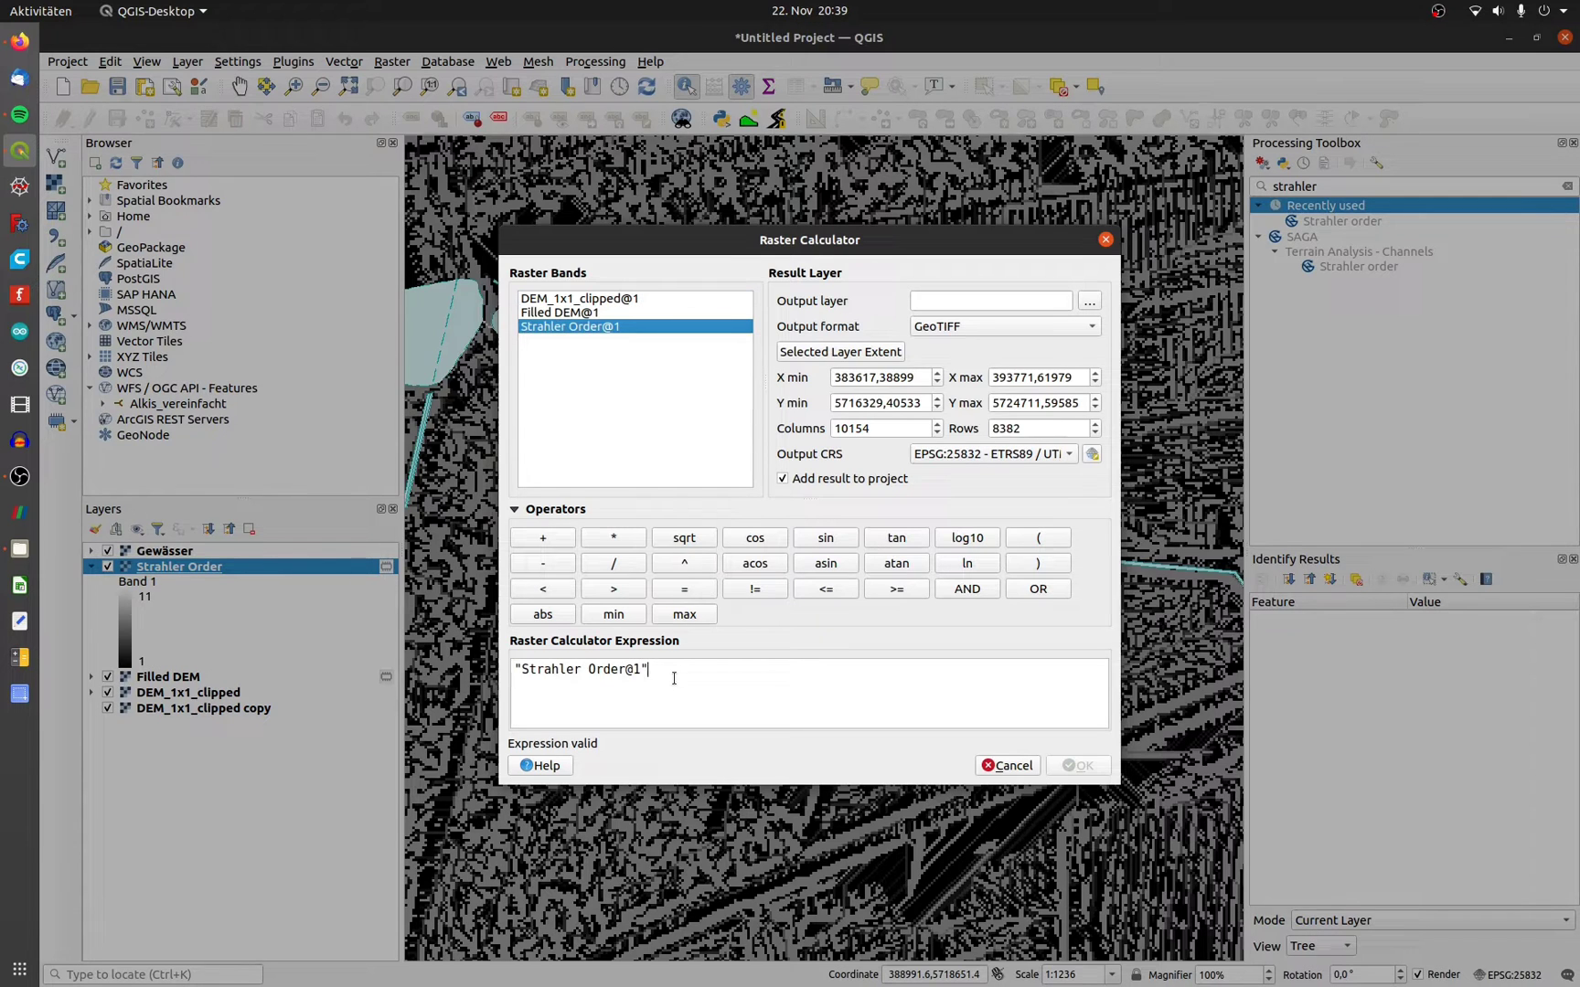
text(>=5)
Set the output to SO_5.tif in the Waltrop folder, replacing the existing file, and run the raster calculation
click(1089, 301)
click(666, 412)
click(1267, 95)
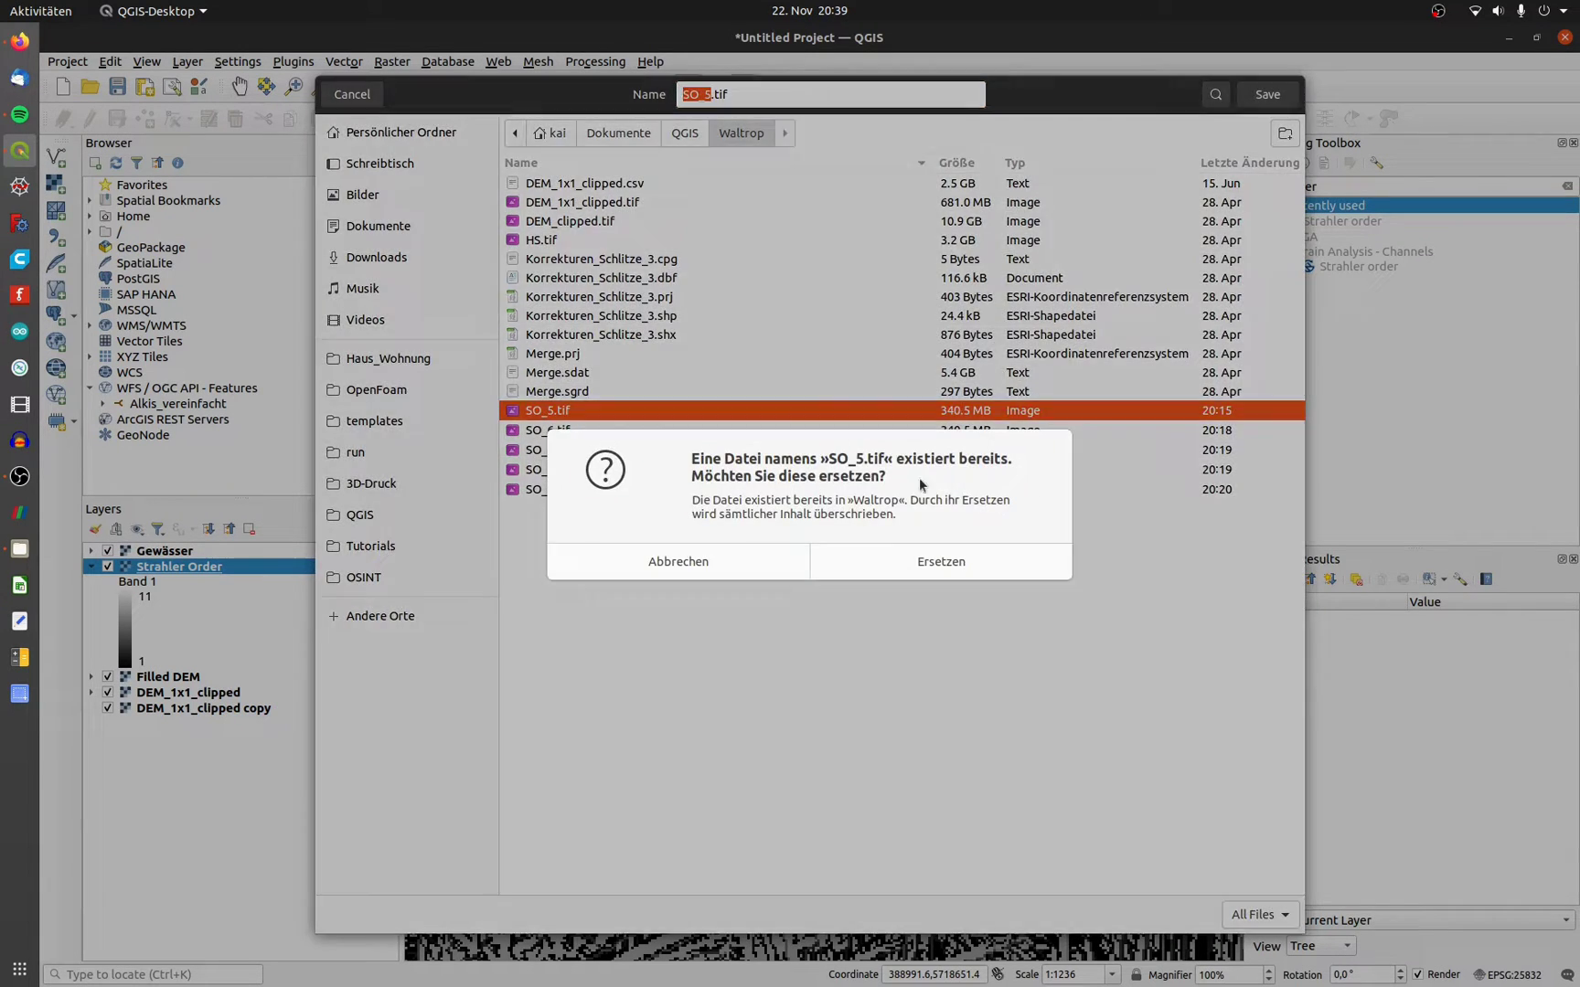
click(905, 565)
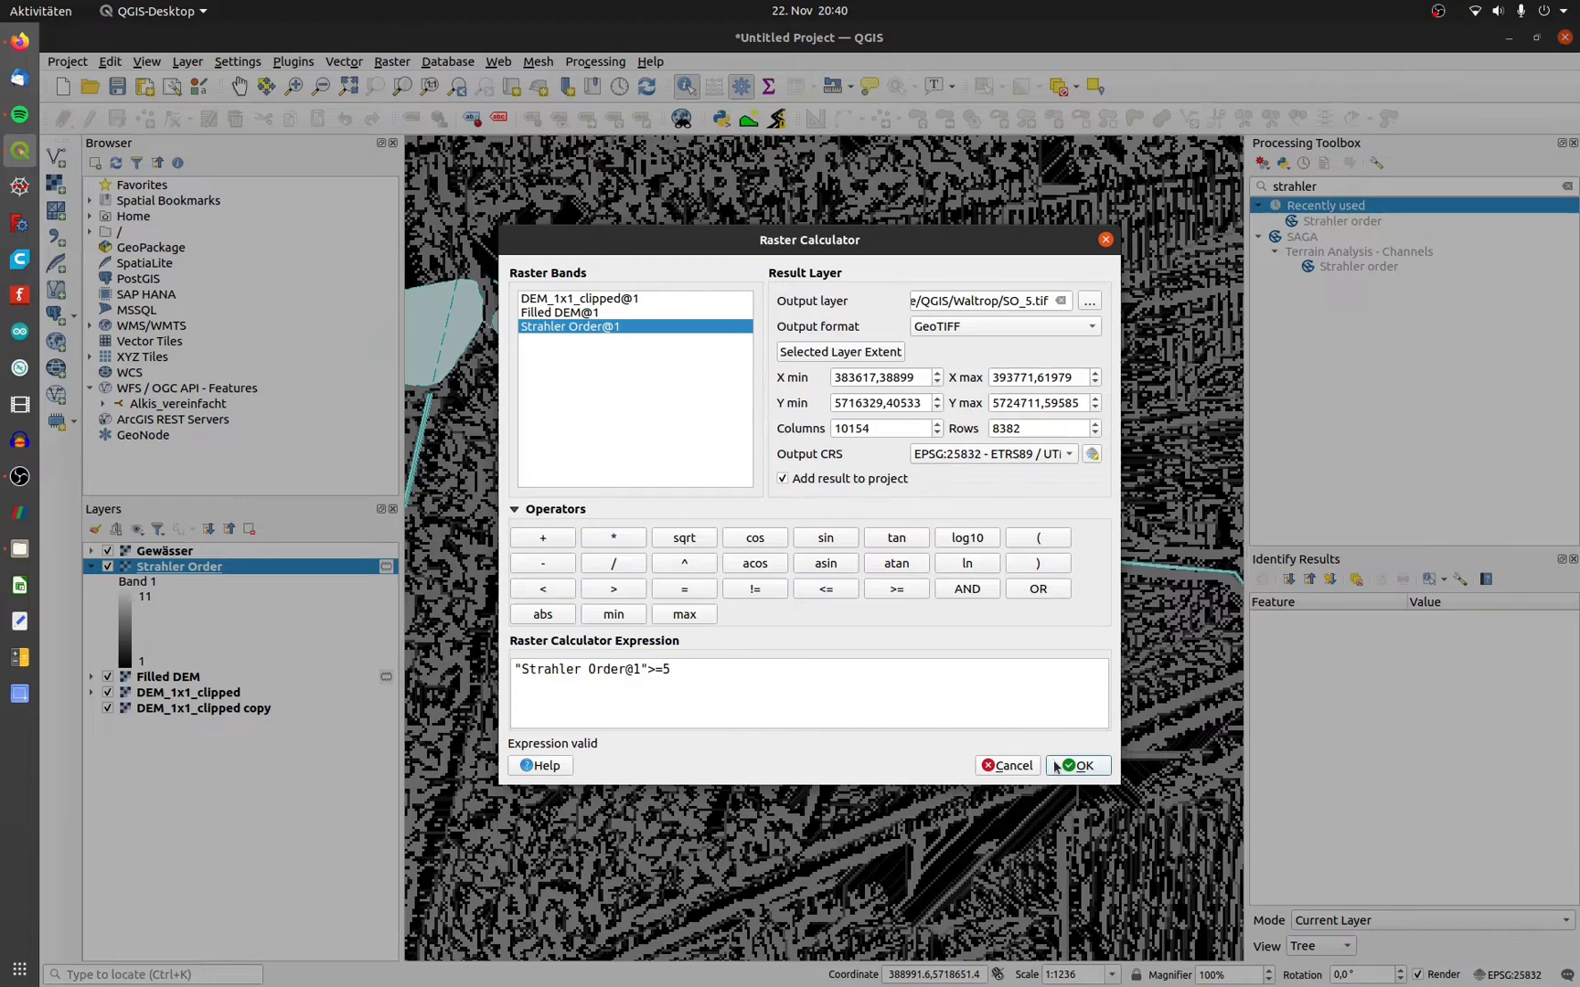
click(1075, 765)
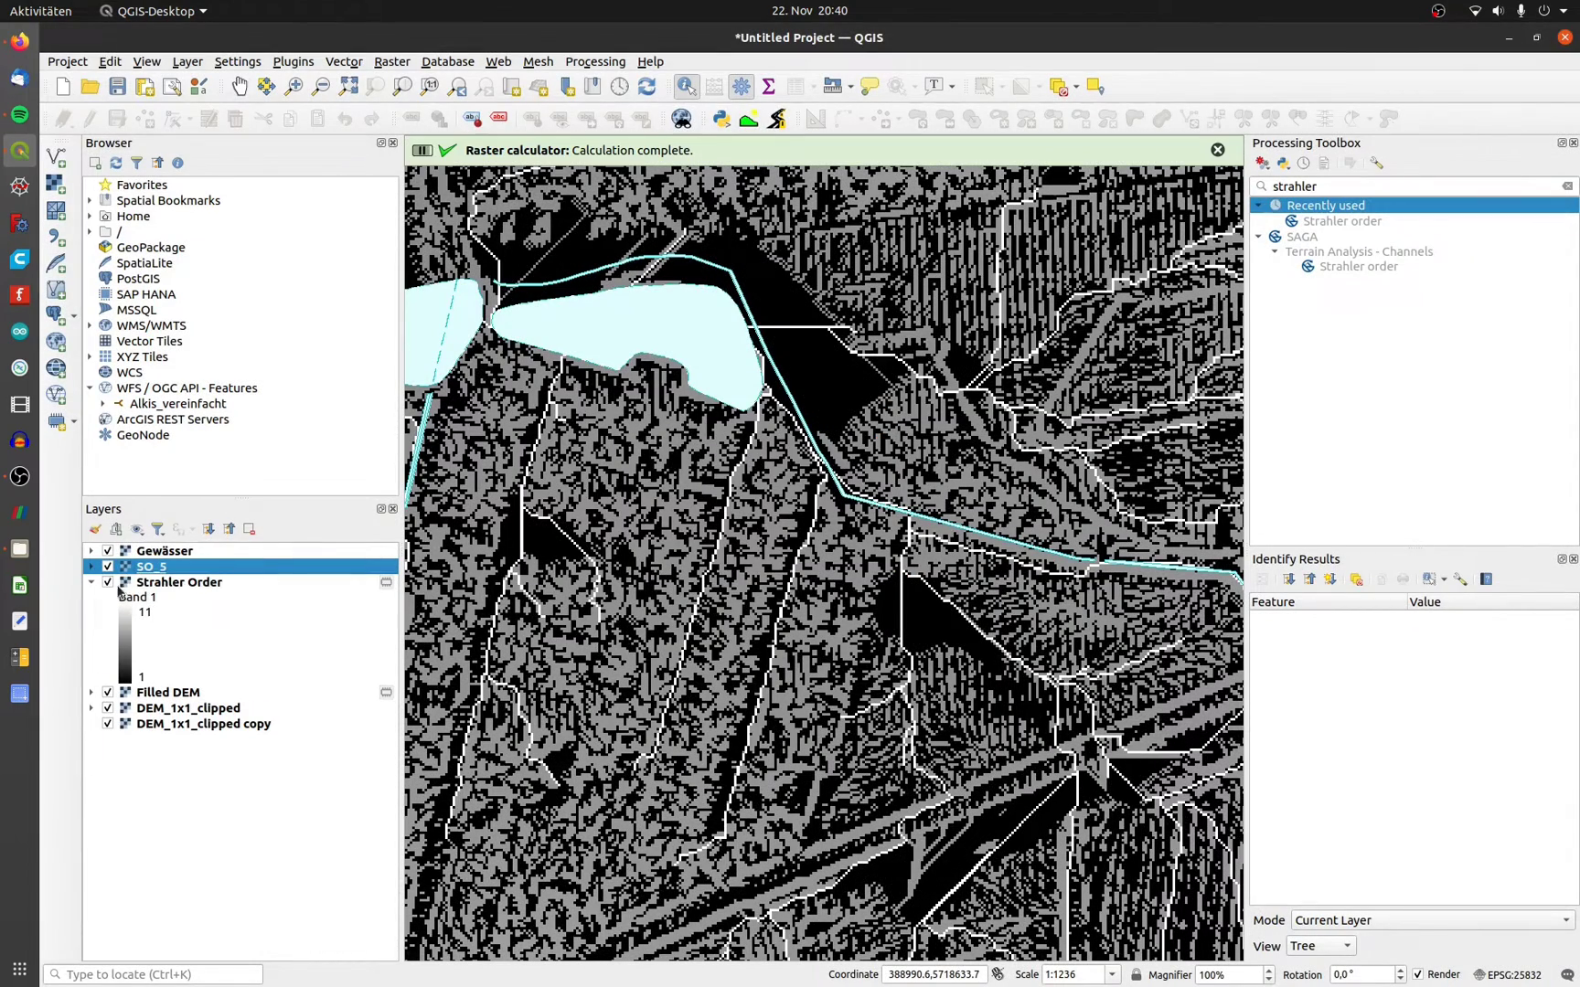
Hide the Strahler Order layer and set SO_5 to Singleband pseudocolor with Equal Interval mode and 2 classes
click(107, 582)
double_click(149, 566)
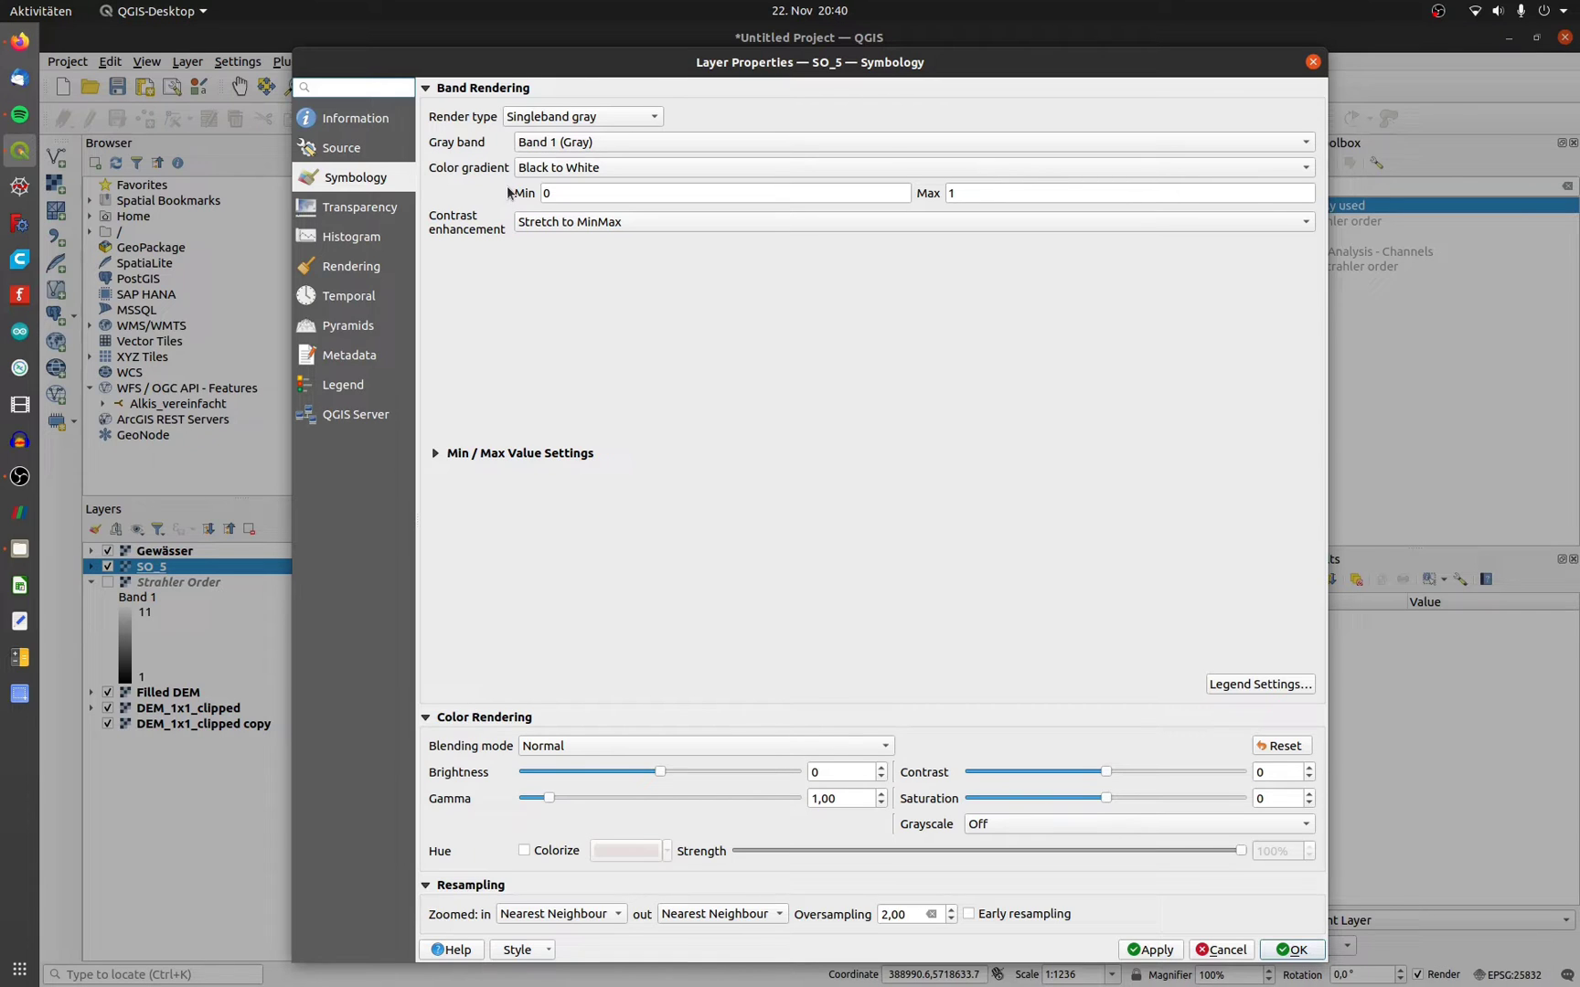
click(563, 119)
click(564, 139)
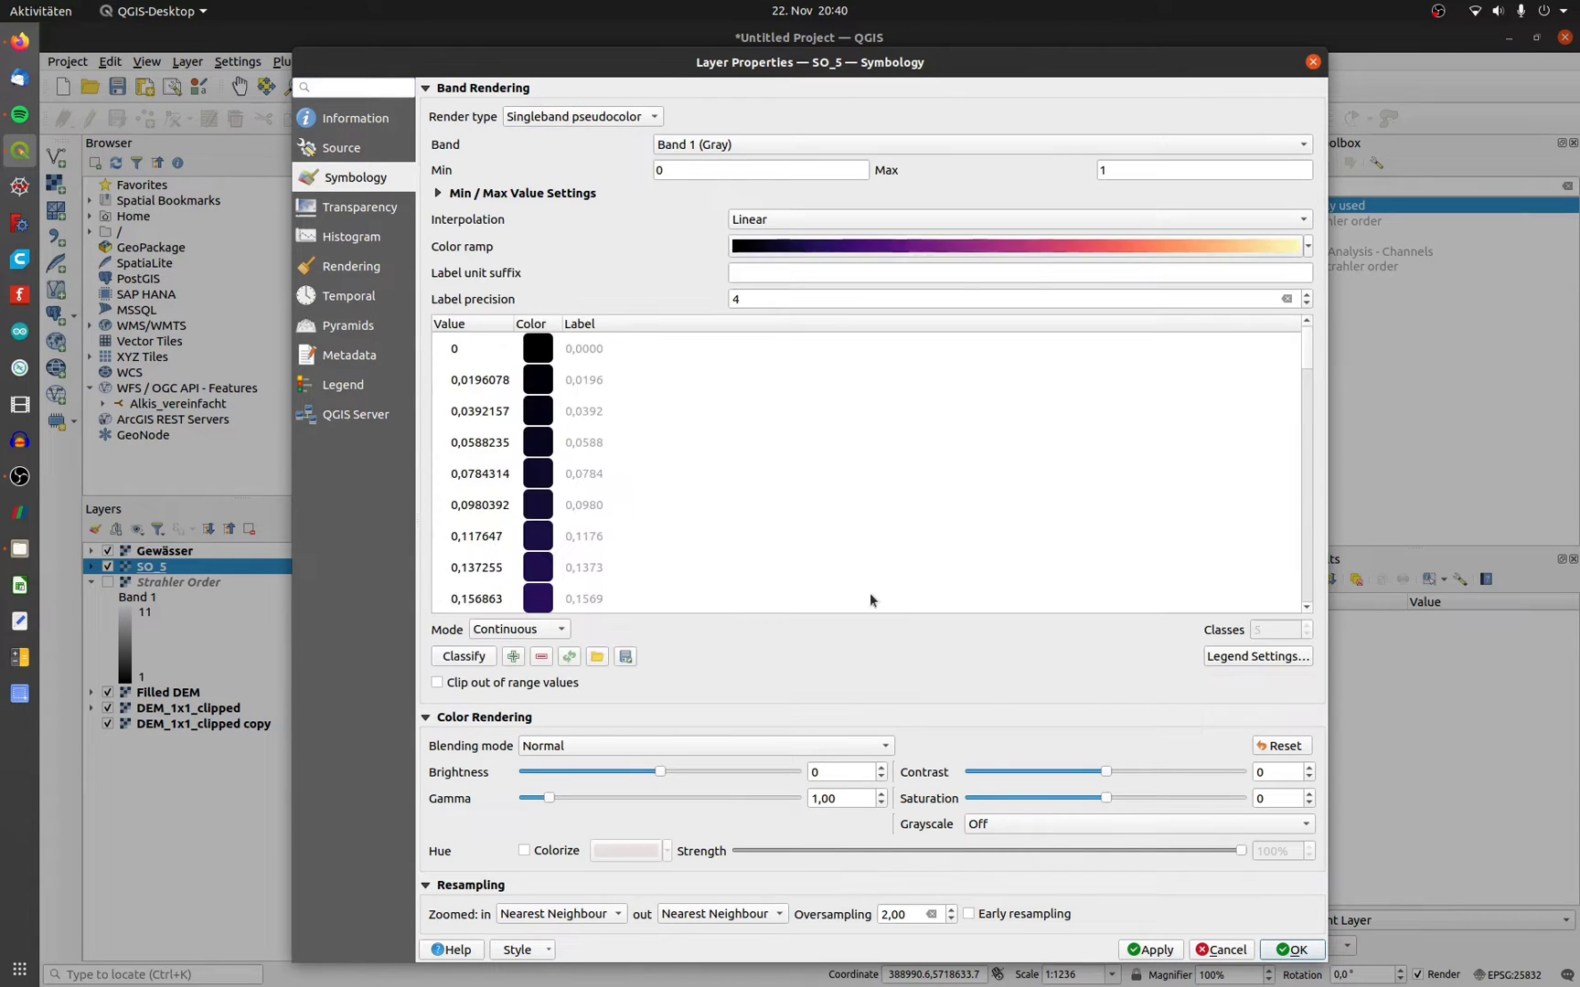
click(519, 629)
click(514, 646)
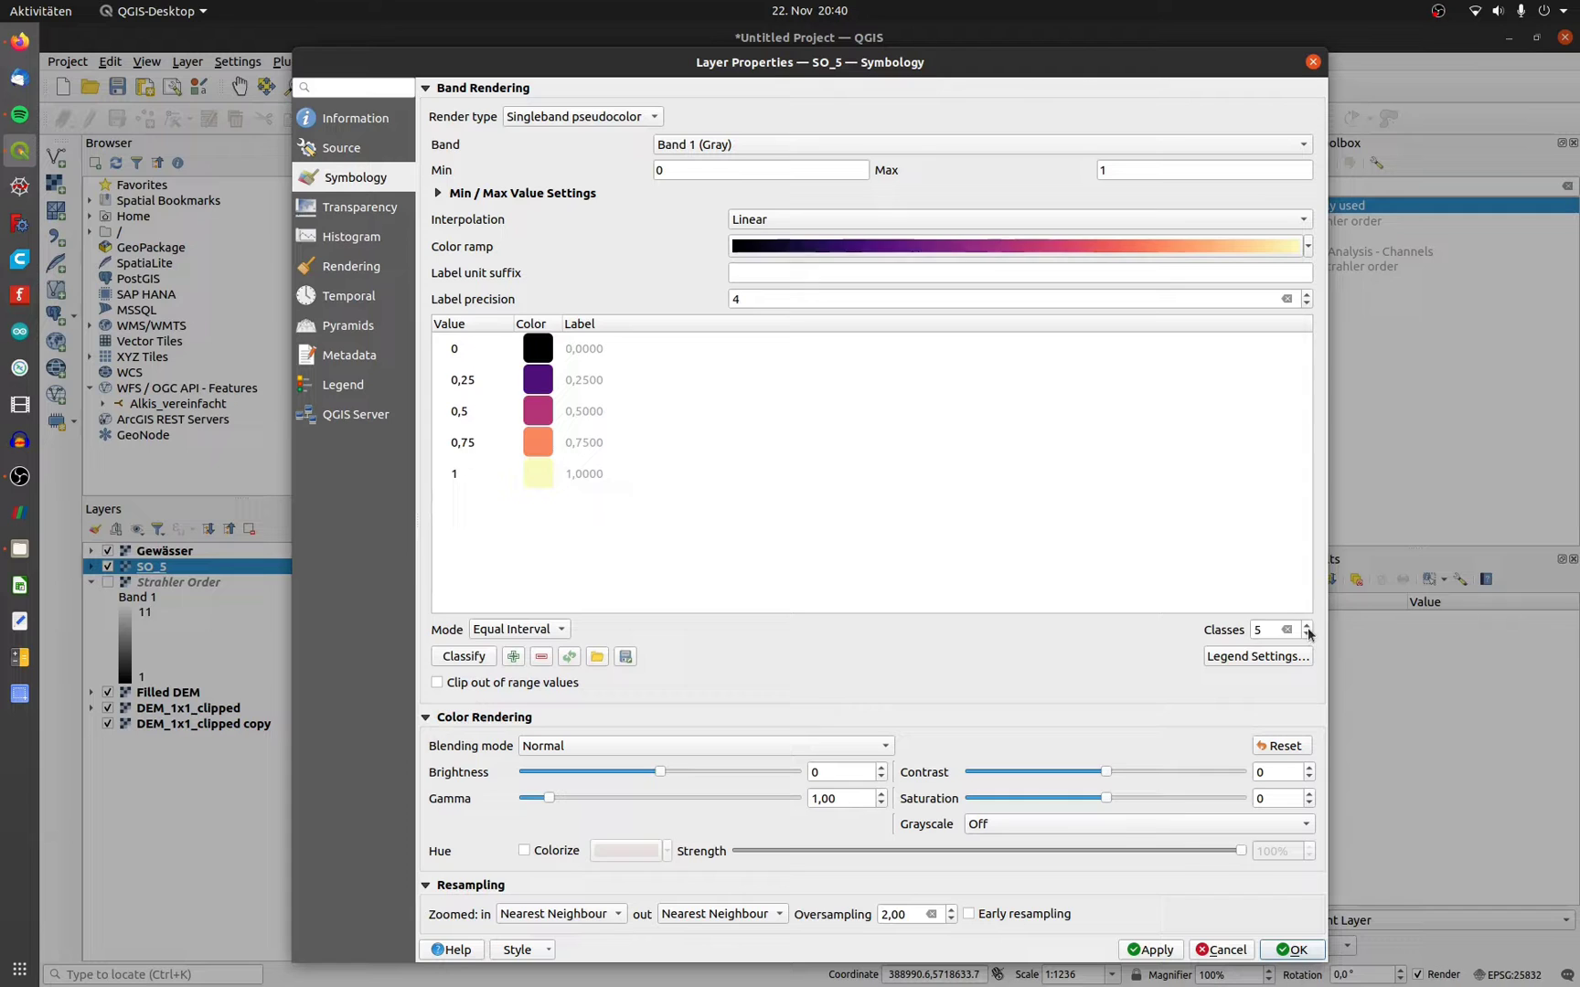
click(1308, 635)
click(1309, 634)
click(1308, 635)
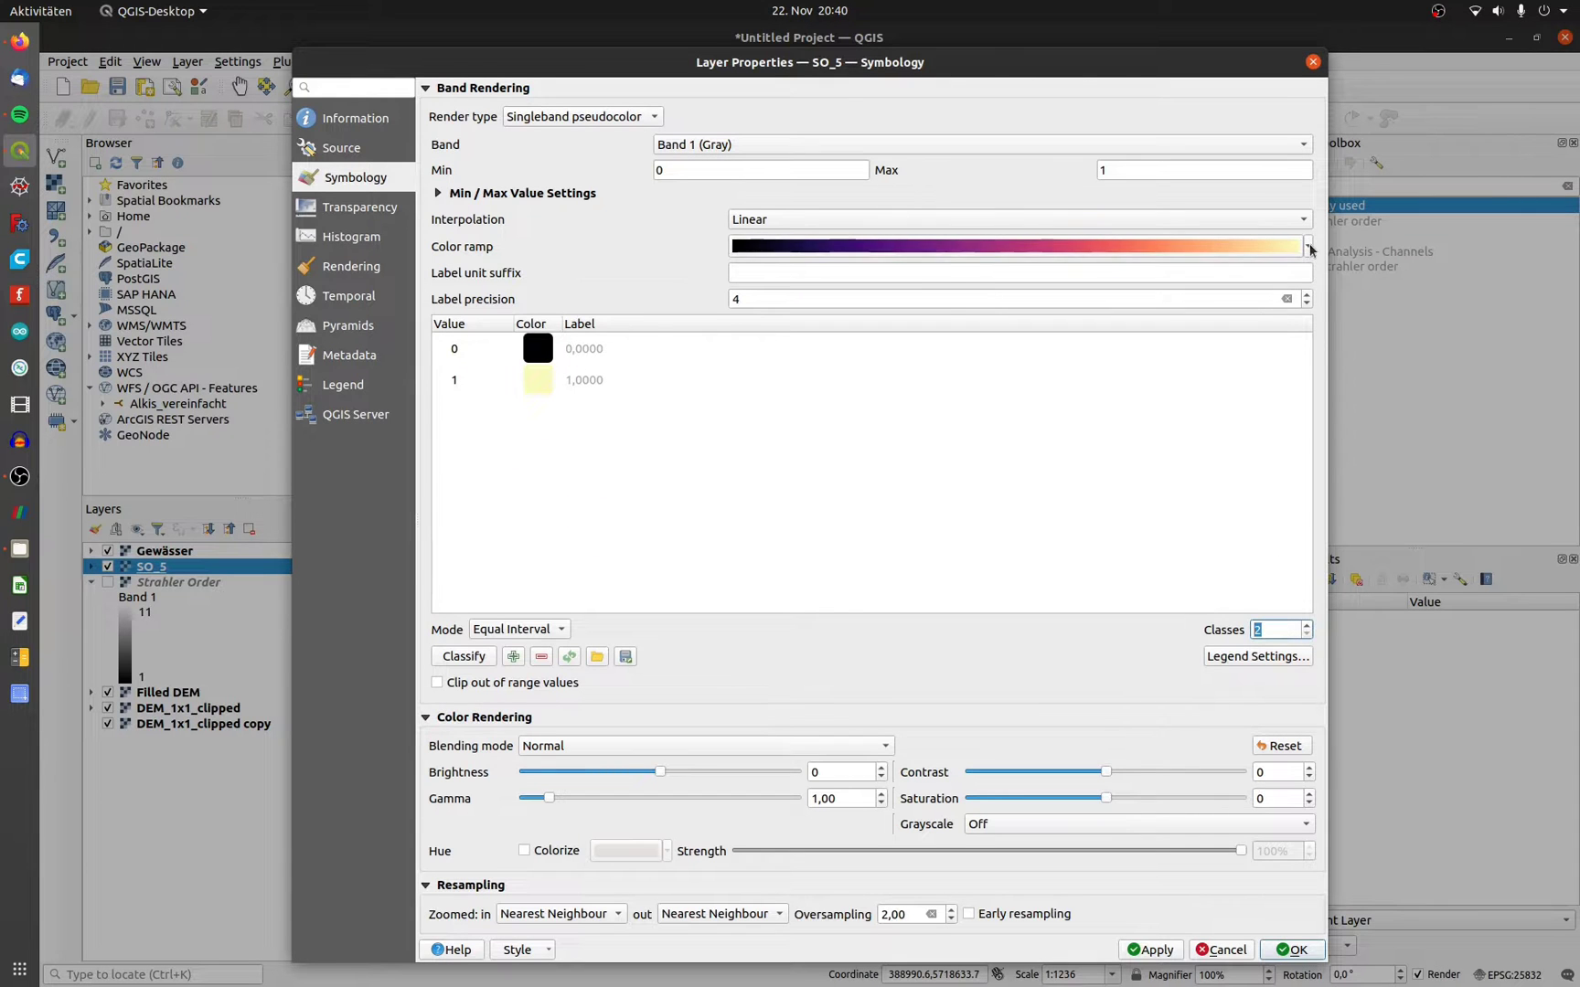
Give SO_5 a light-to-dark blue color ramp, set the value 0 color to 0% opacity, and apply the style
click(1308, 247)
click(763, 286)
double_click(537, 350)
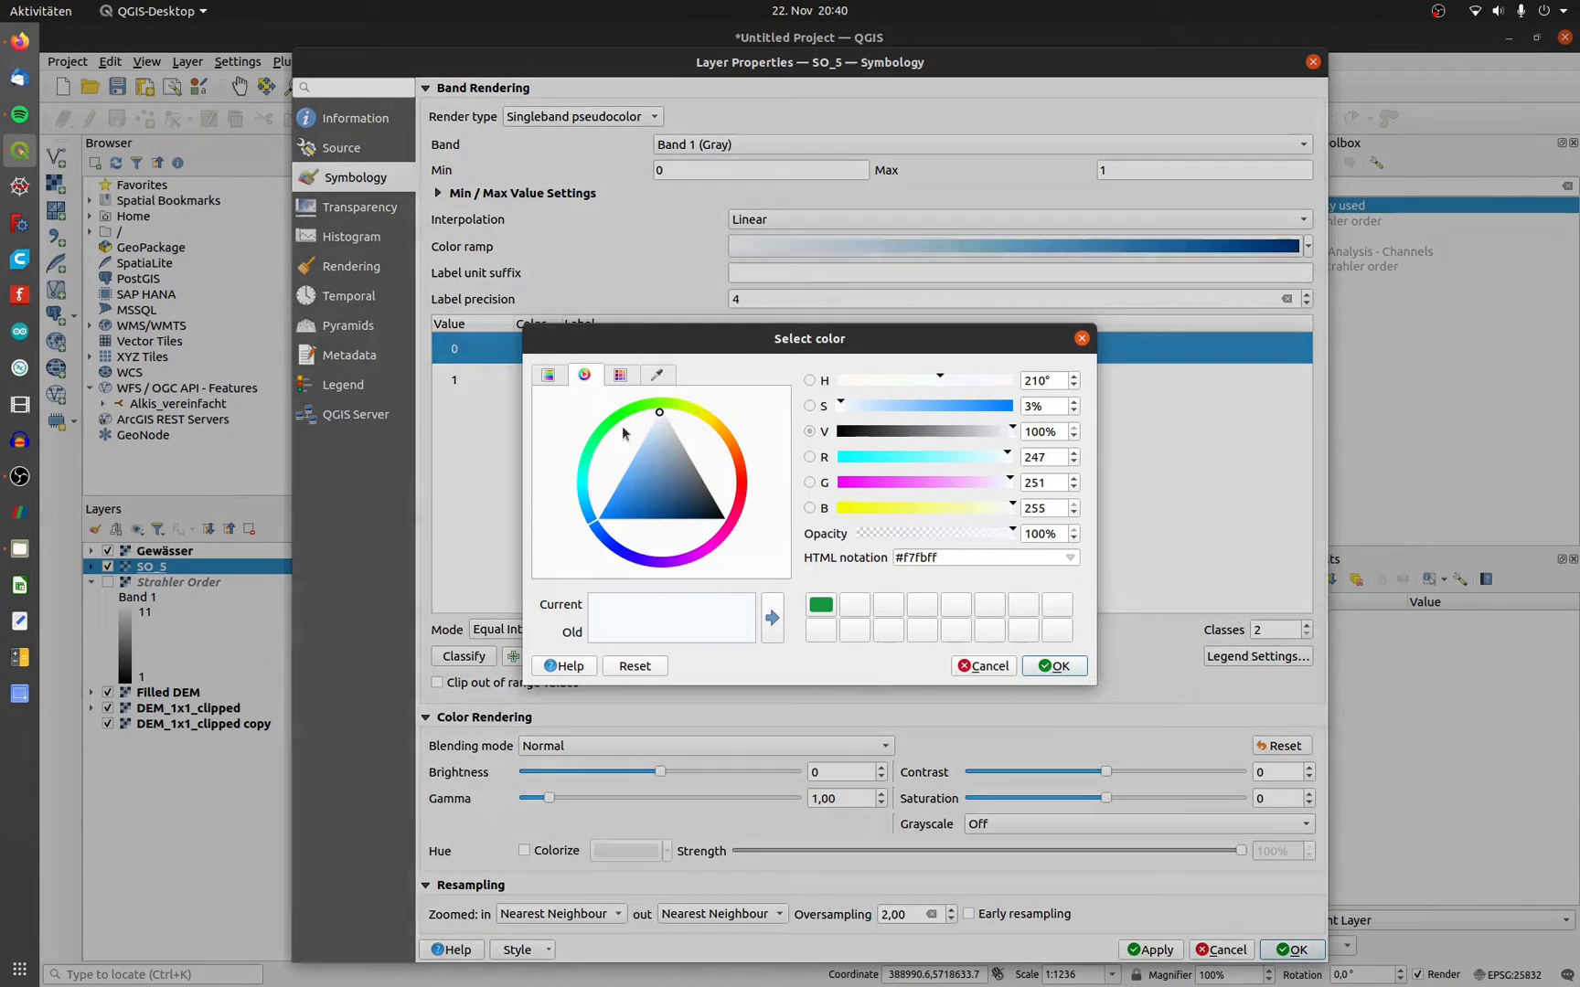
drag(880, 534, 801, 539)
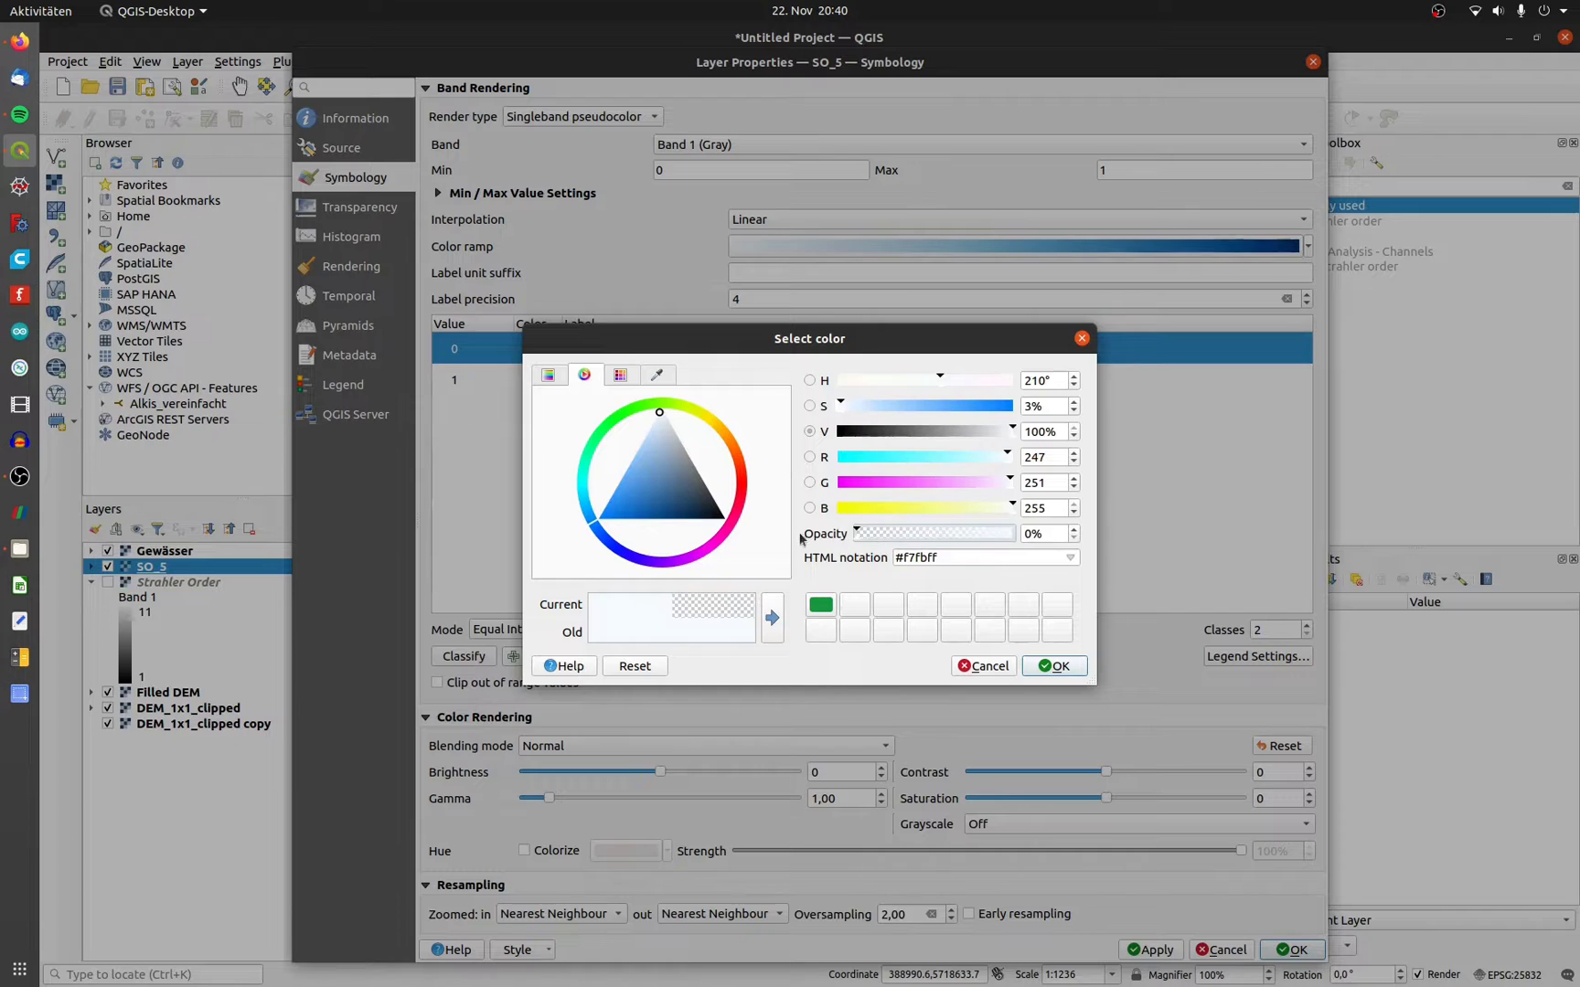
click(1065, 675)
click(1171, 954)
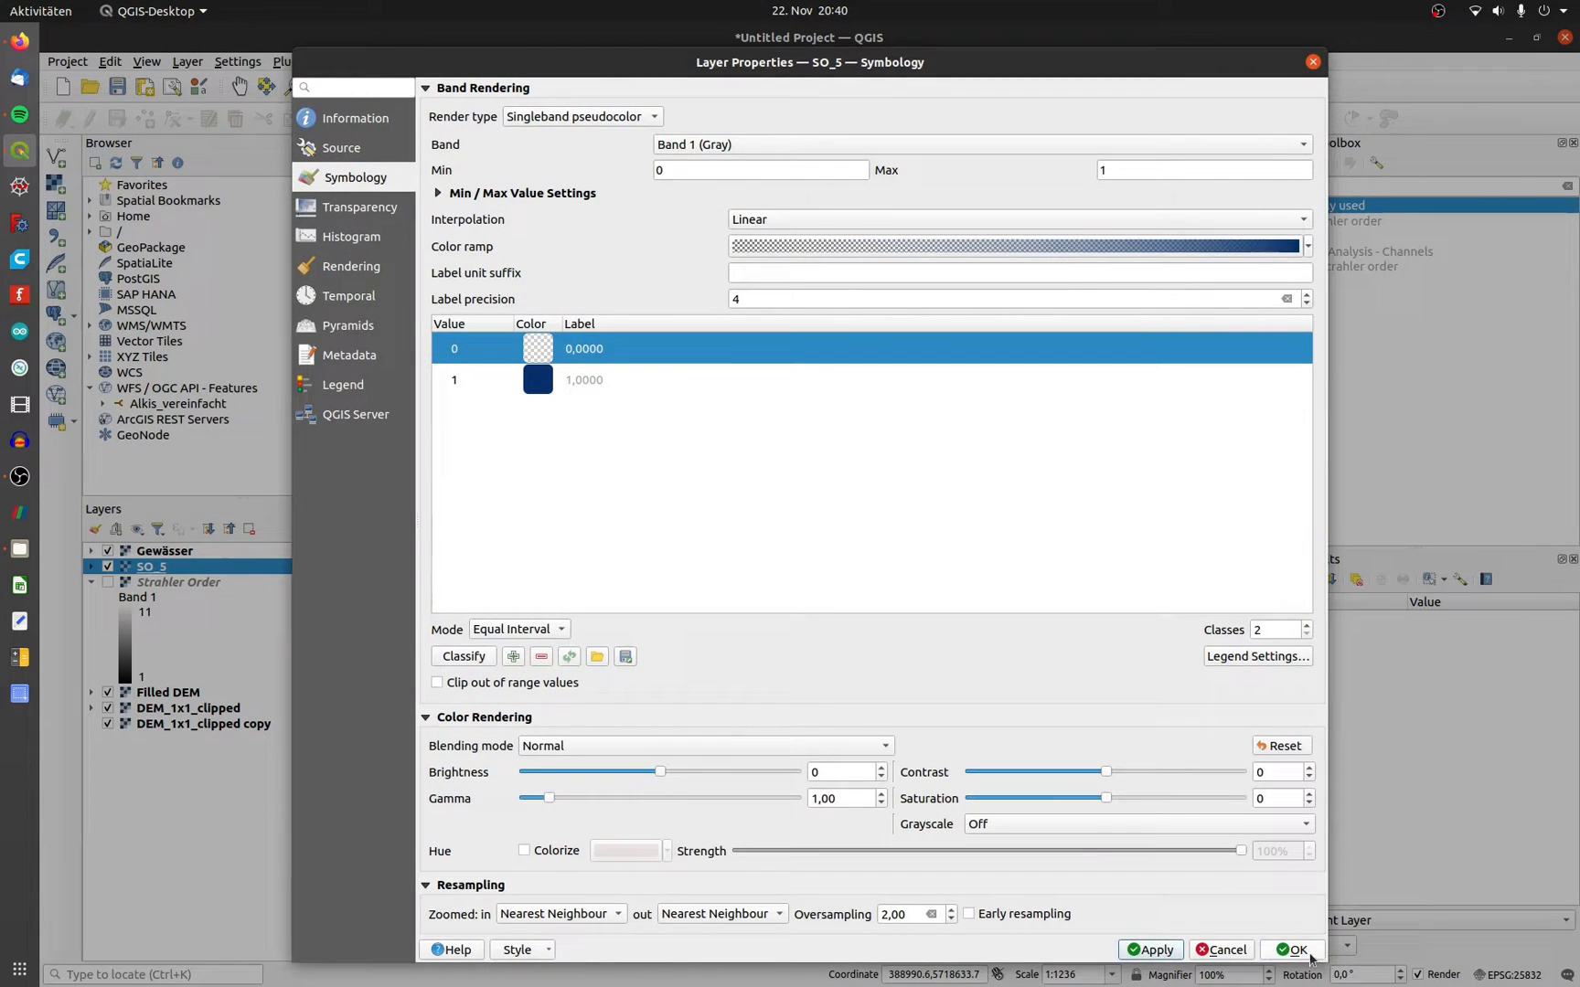
click(1307, 953)
Add the SO_6, SO_7, SO_8 and SO_9 rasters to the project from the file manager, placed below Gewässer
scroll(836, 640, down, 2)
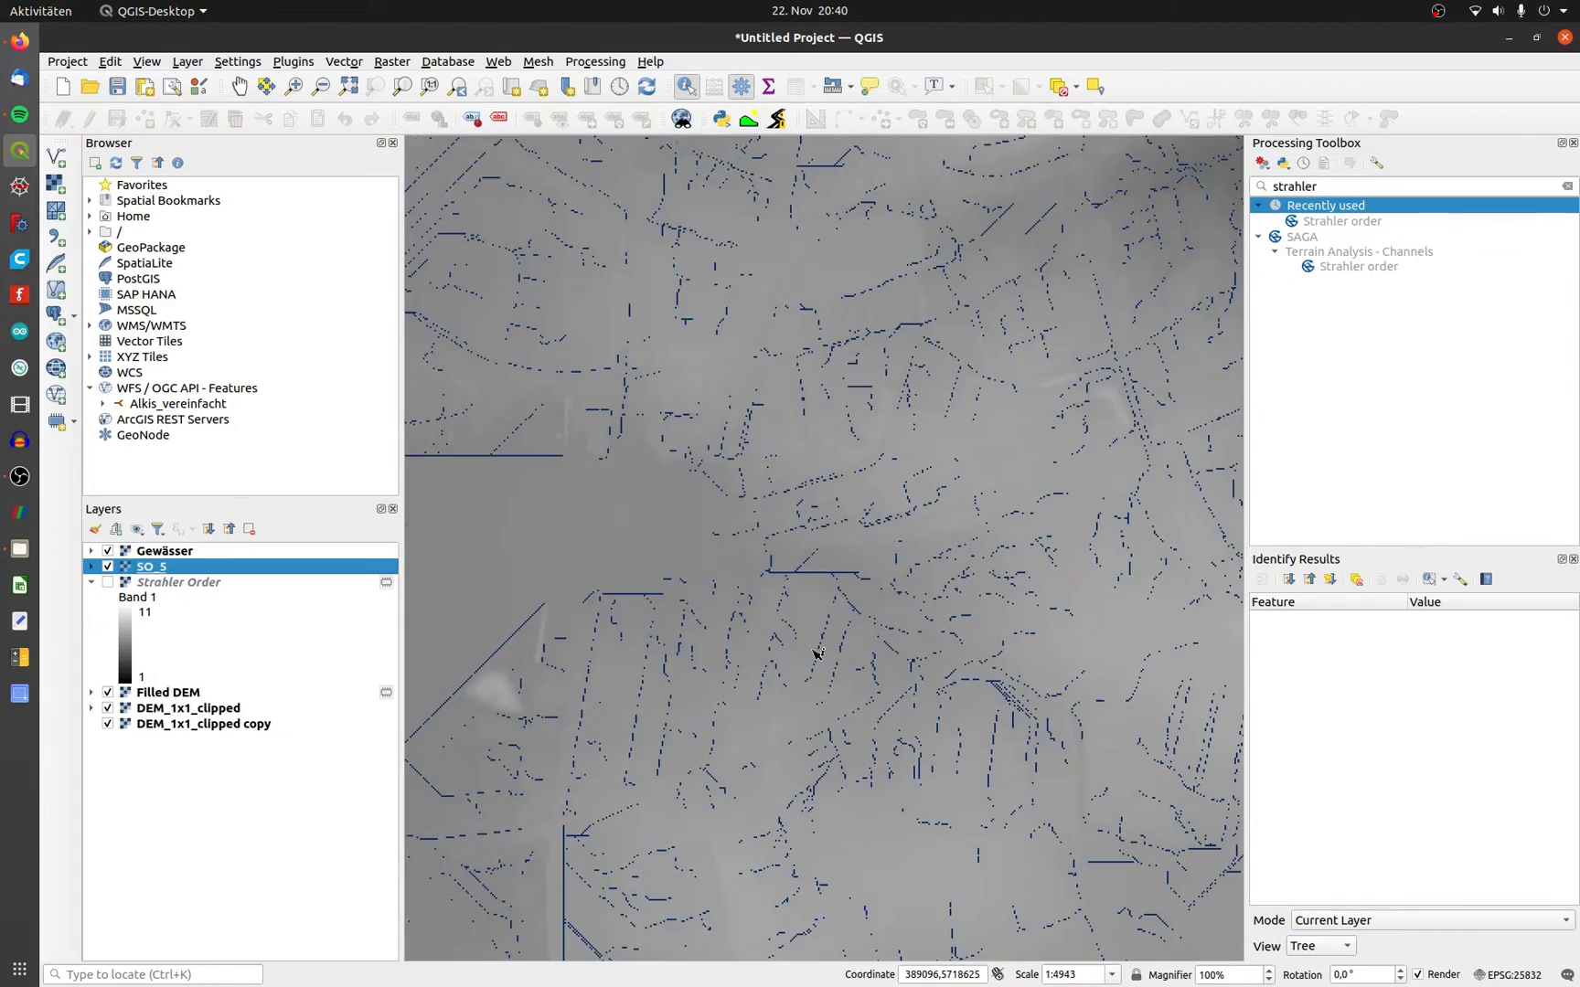
click(19, 548)
drag(1231, 204, 1520, 70)
key(alt+Tab)
drag(1481, 99, 151, 561)
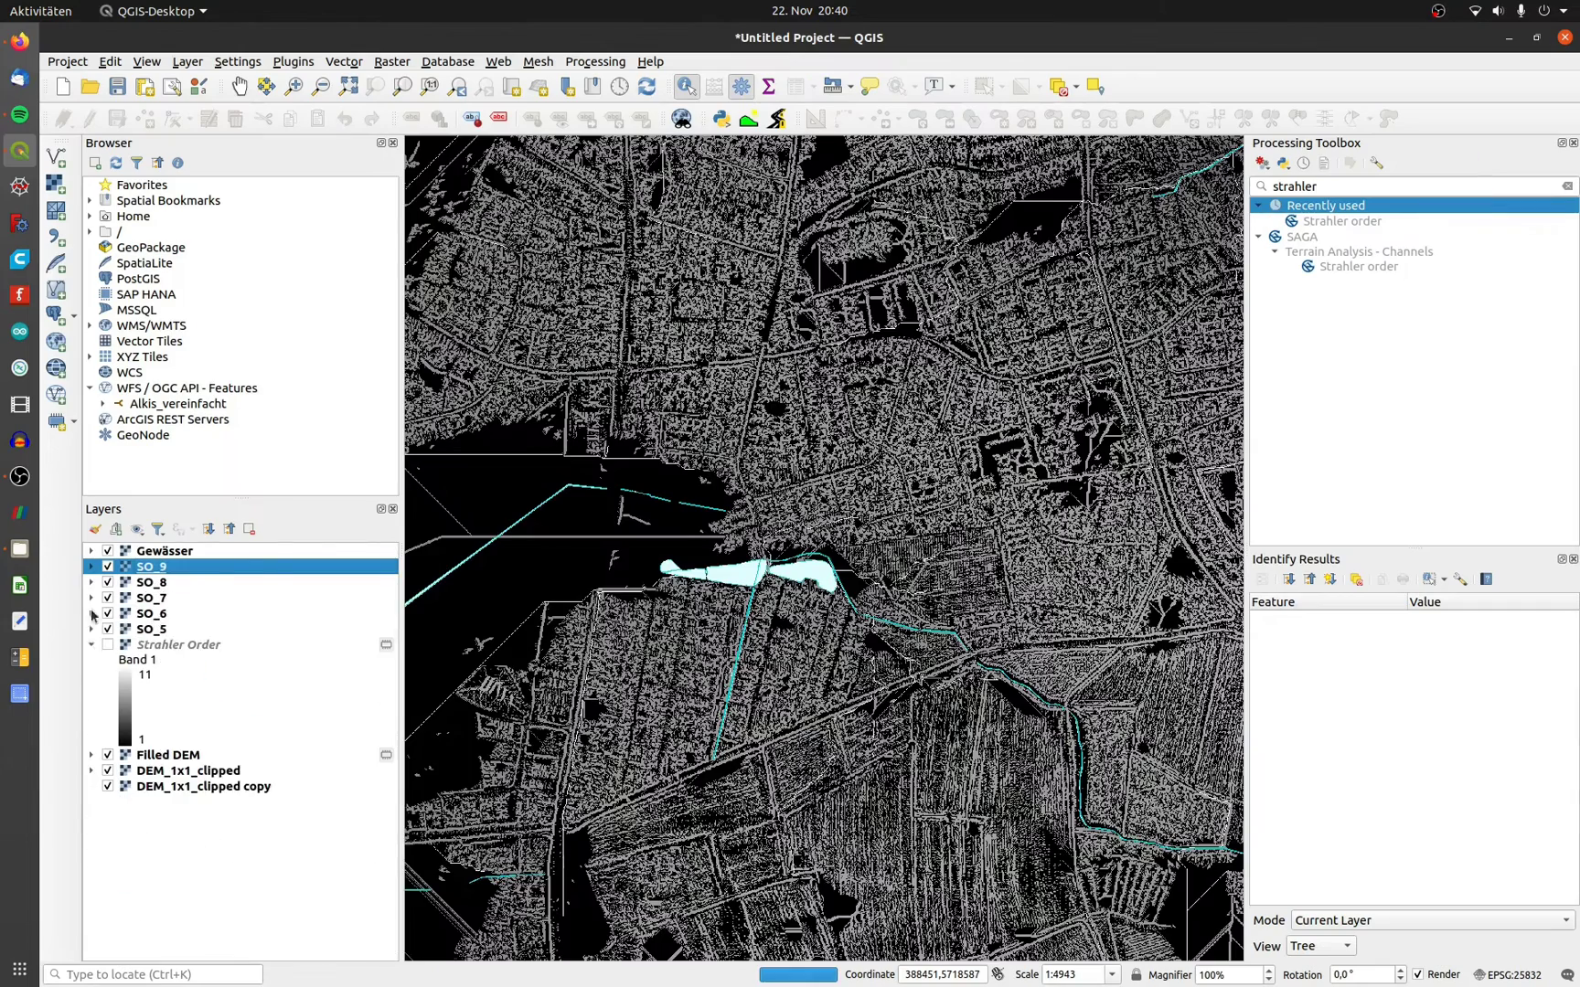
Copy the SO_5 layer style and paste it onto SO_6, SO_7, SO_8 and SO_9
right_click(152, 627)
click(480, 892)
right_click(161, 613)
click(480, 912)
right_click(153, 599)
click(480, 912)
right_click(152, 582)
click(480, 913)
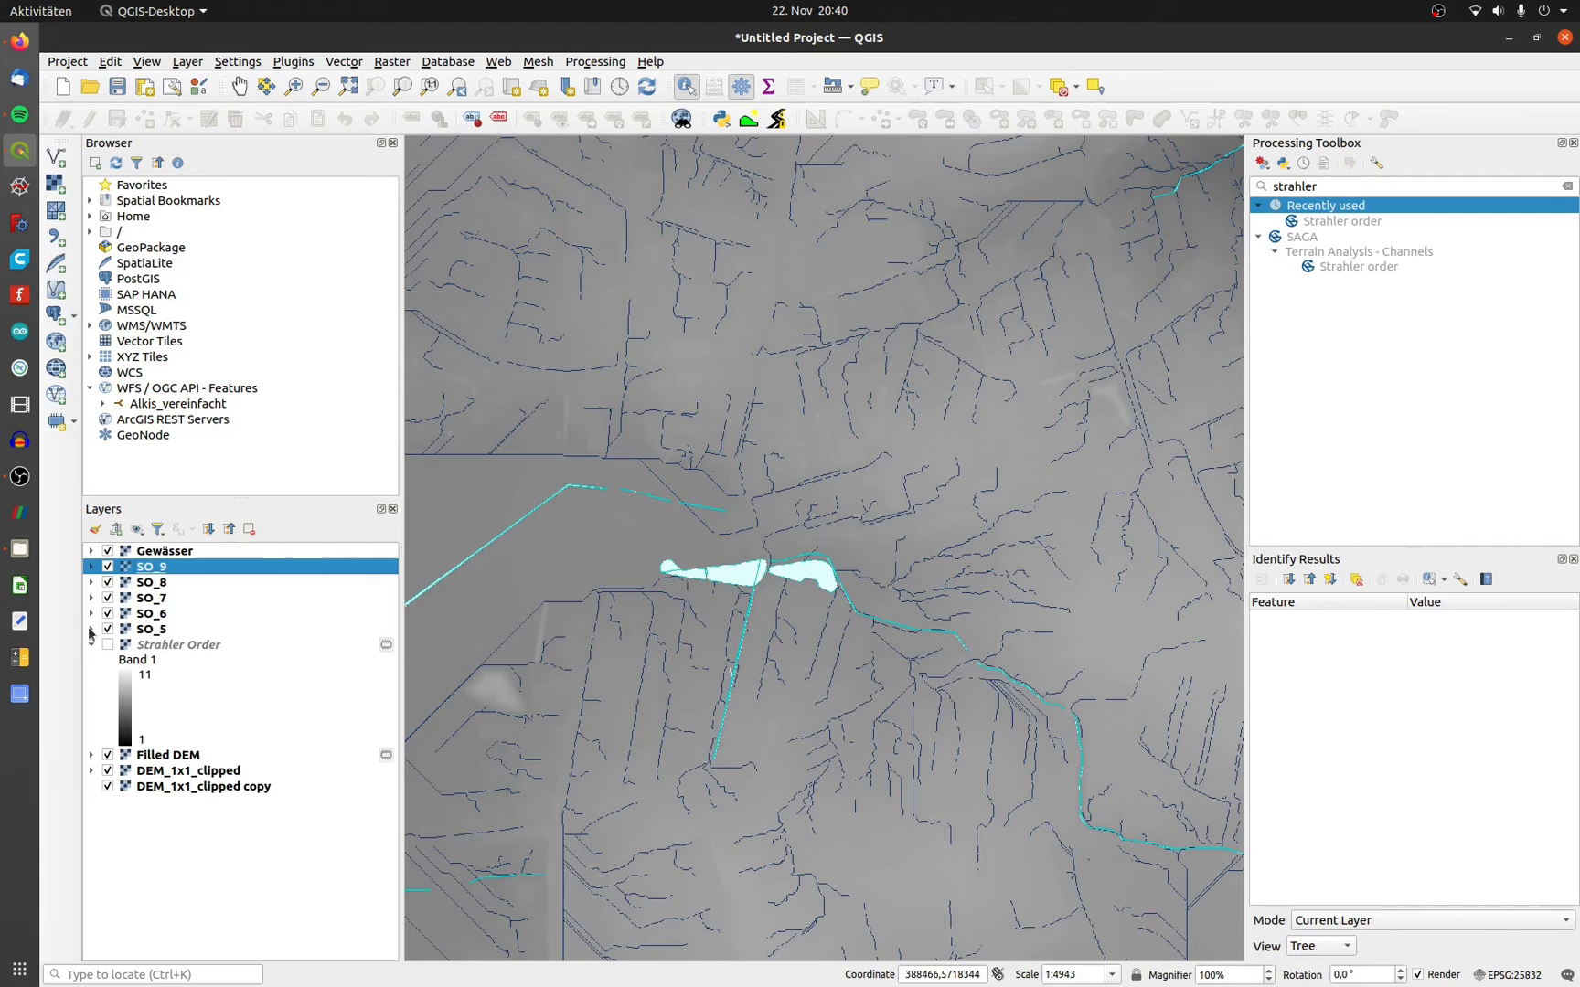
Hide the SO_5, SO_7, SO_8 and SO_9 layers so that only SO_6 is displayed with Gewässer
click(107, 582)
click(107, 582)
click(107, 566)
click(107, 581)
click(107, 597)
click(107, 612)
click(107, 629)
click(107, 614)
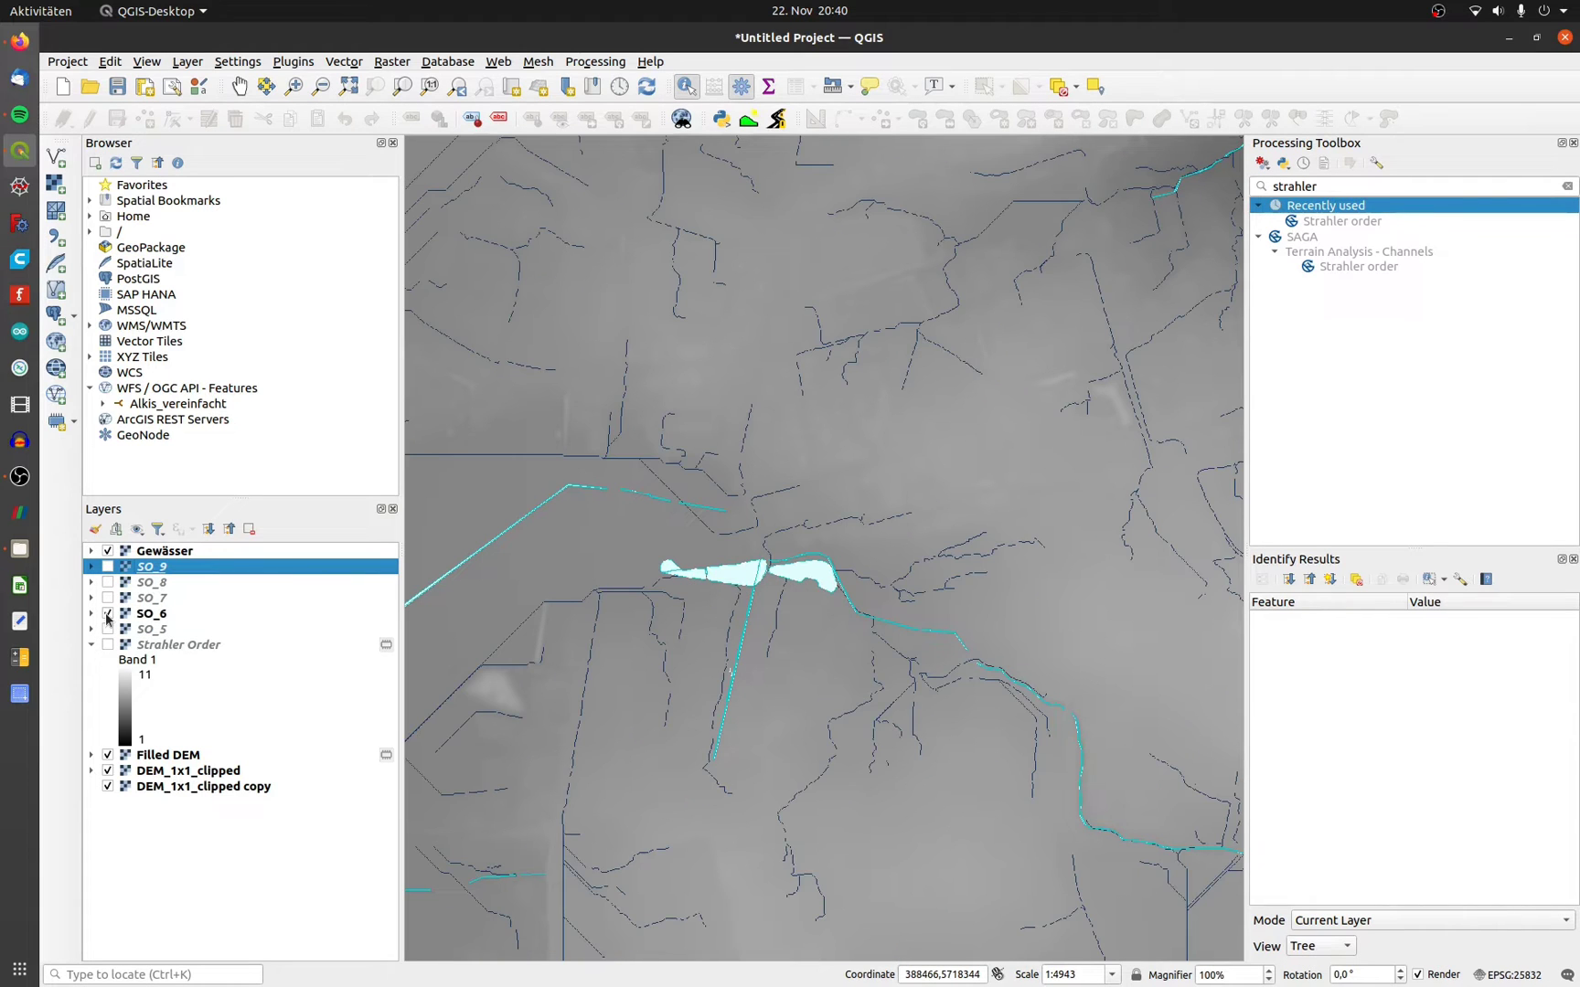
Compare SO_5, SO_7, SO_8 and SO_9 with Gewässer by displaying them in turn, leaving only SO_8 of the SO layers shown
click(107, 629)
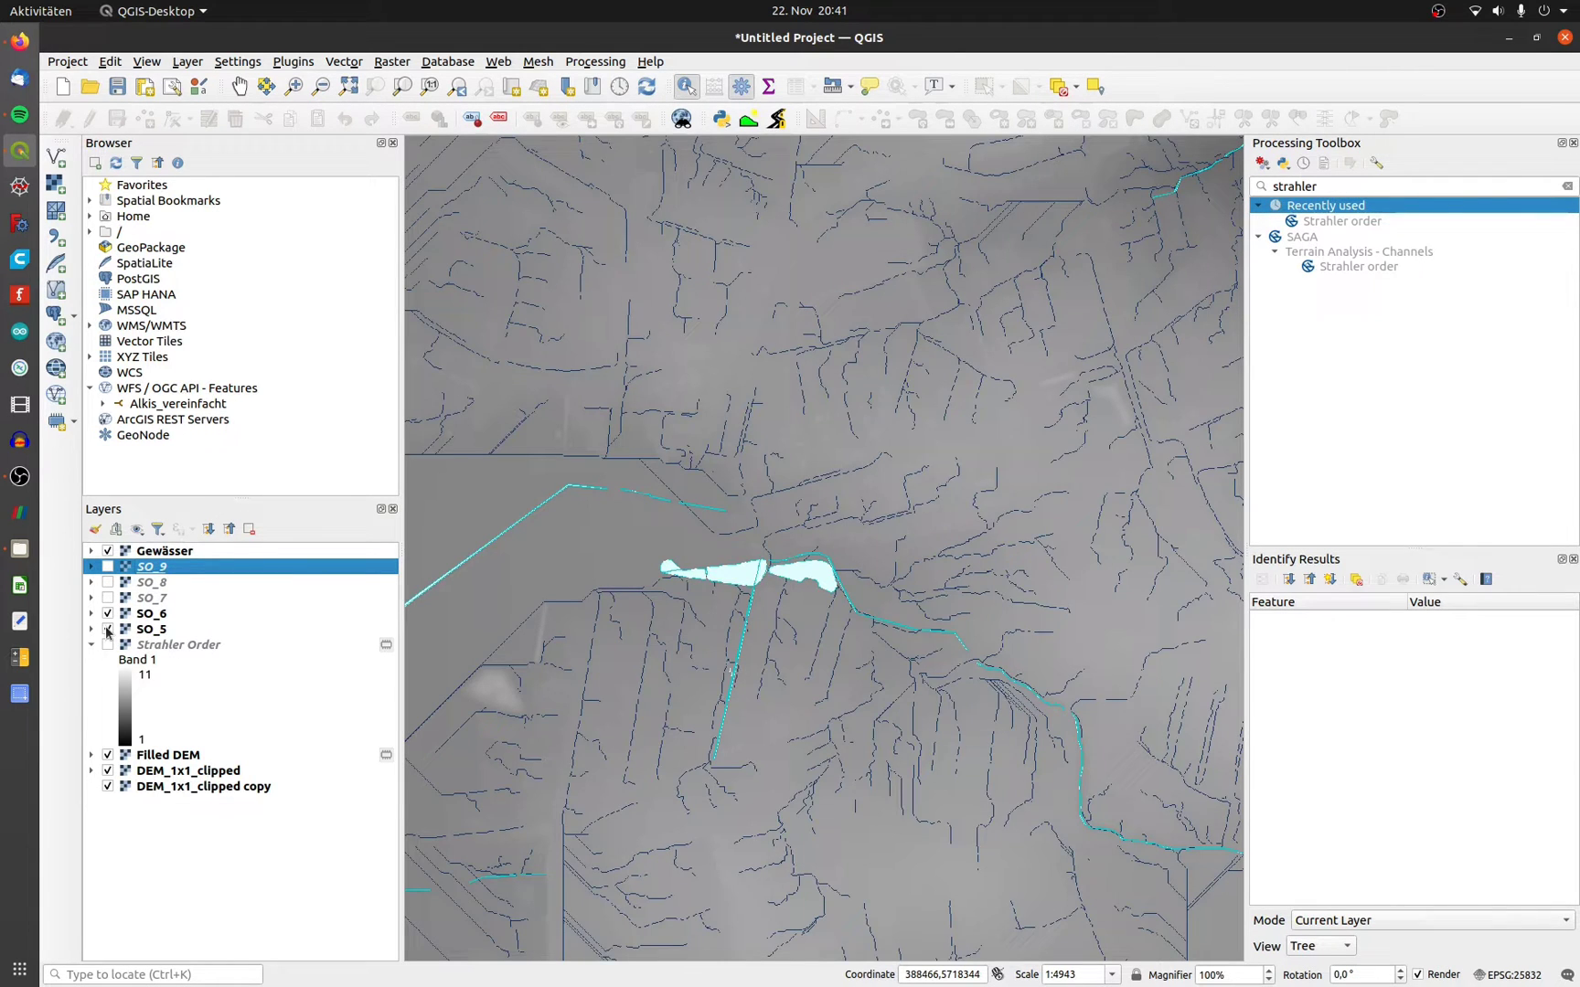
click(107, 629)
click(107, 613)
click(107, 598)
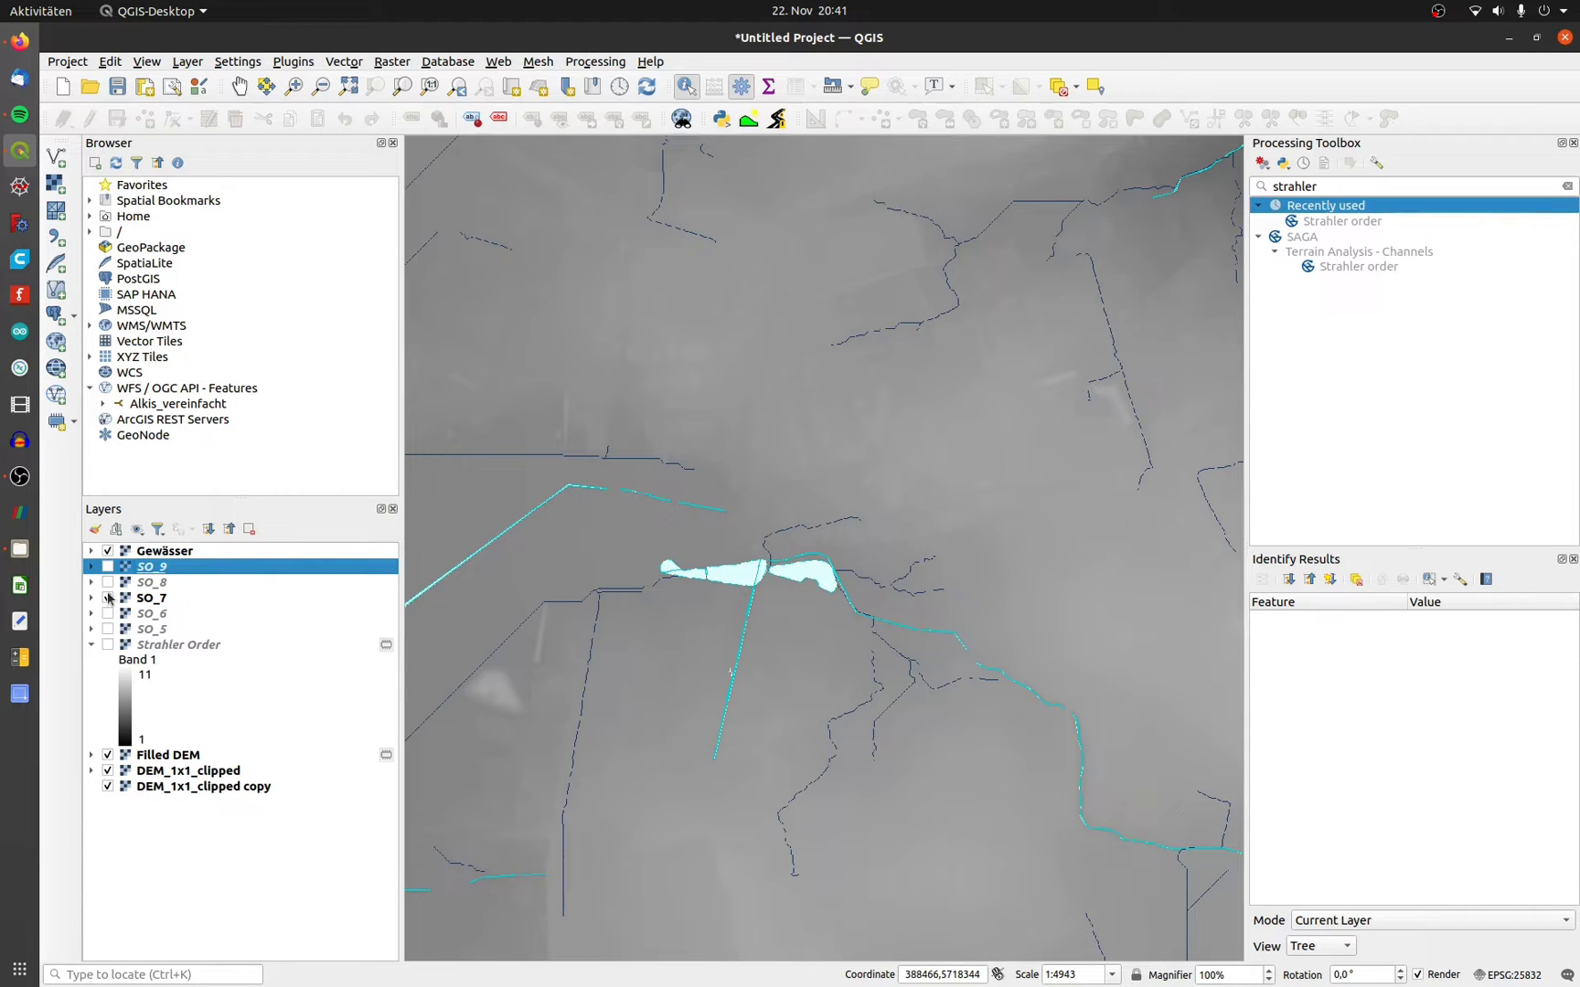
click(107, 598)
click(107, 582)
click(106, 584)
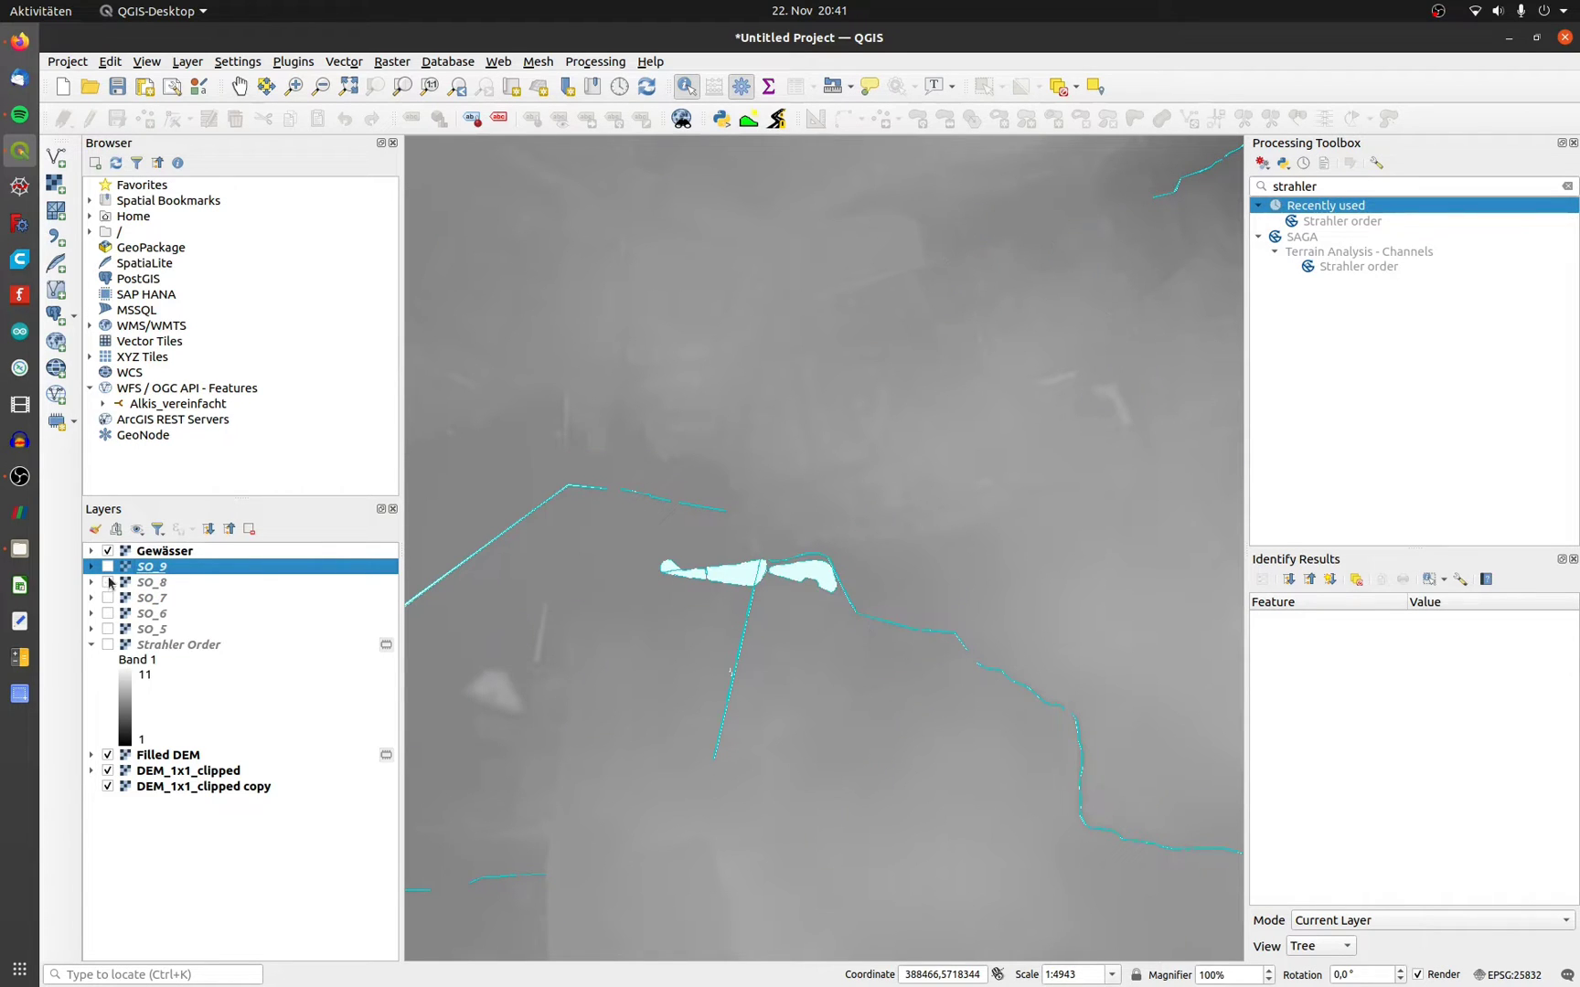
click(108, 568)
click(108, 568)
click(107, 582)
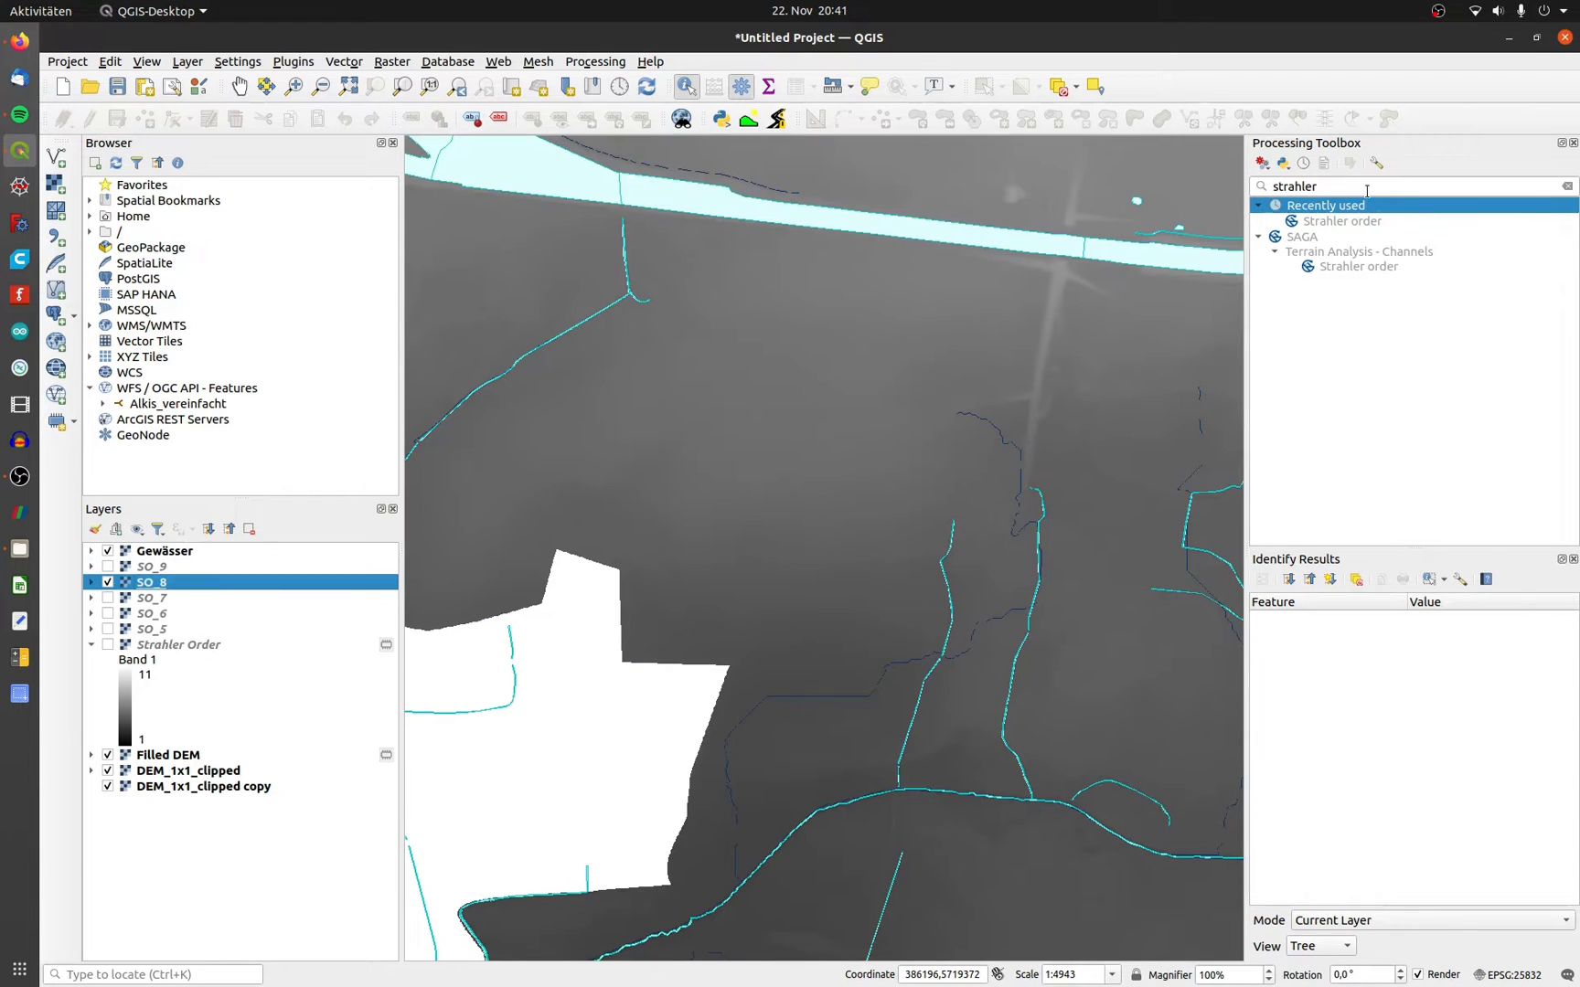
Run Channel network and drainage basins on the Filled DEM with a threshold of 8, saving the outputs to temporary files
drag(1364, 189, 1236, 185)
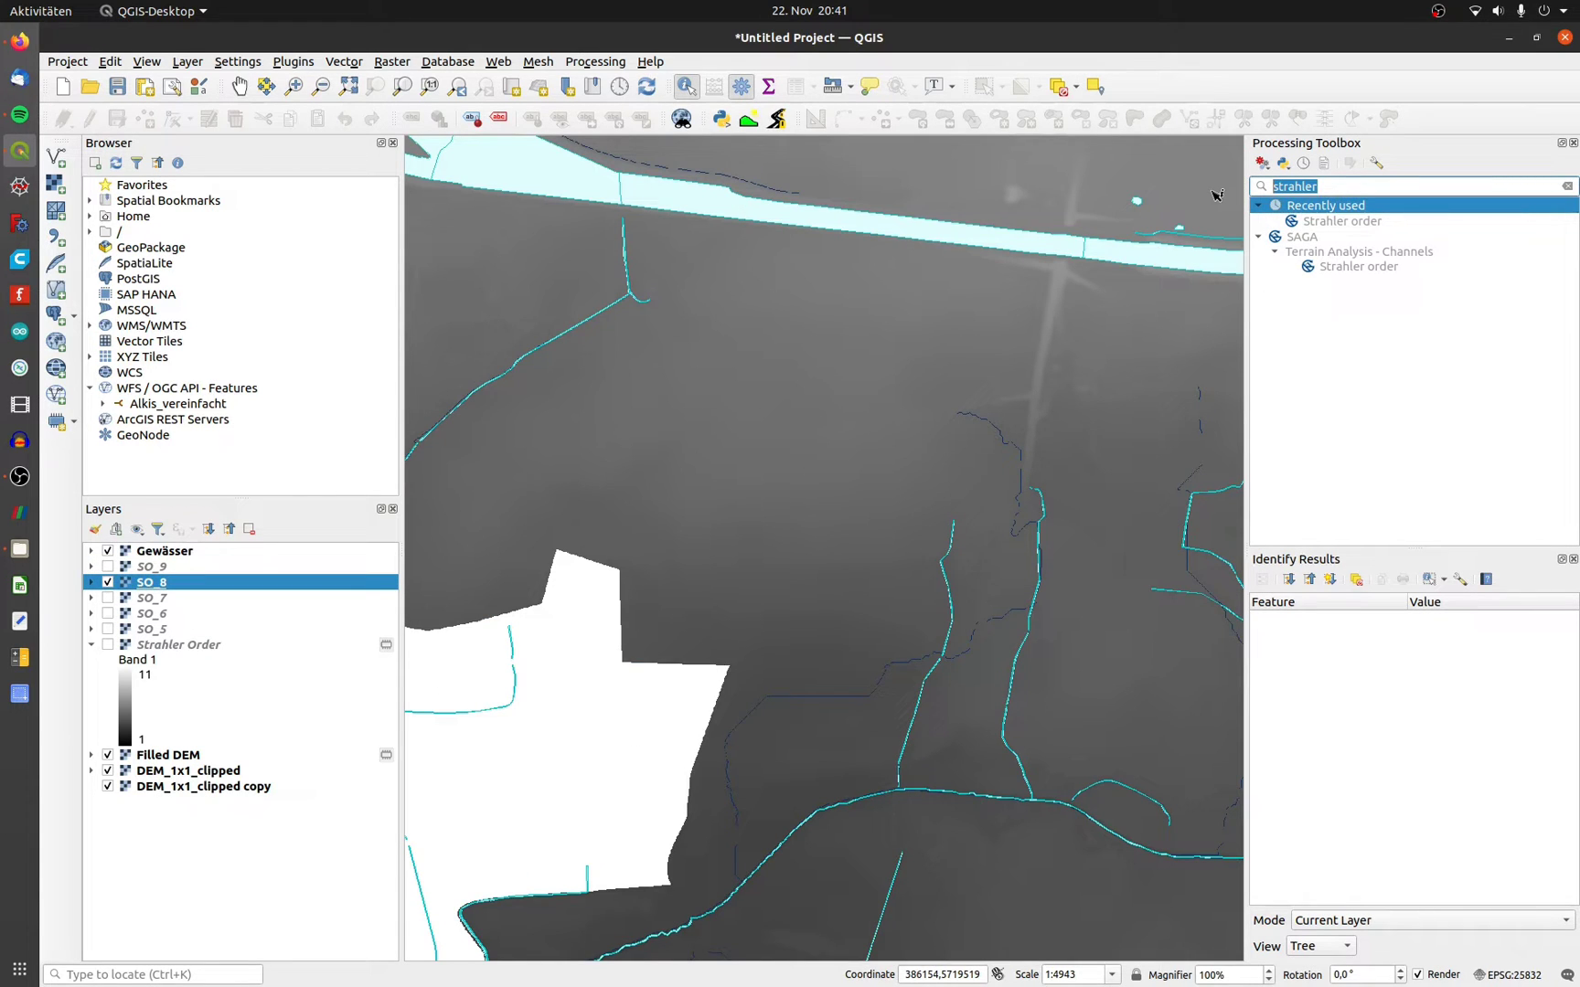
text(chann)
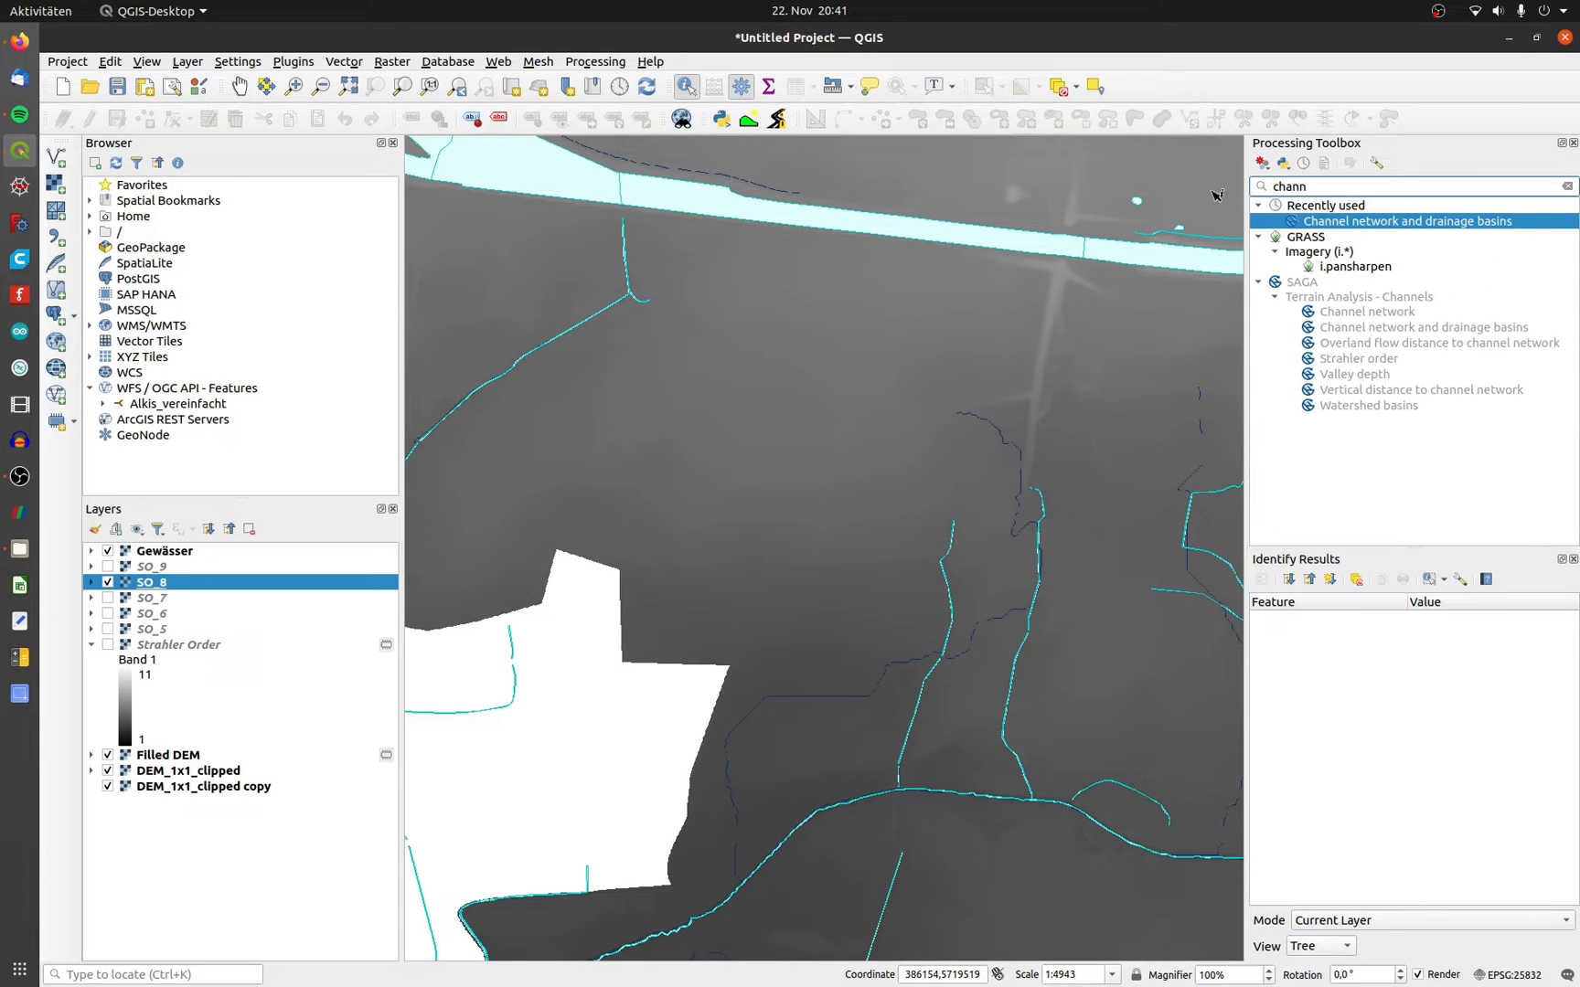
double_click(1304, 224)
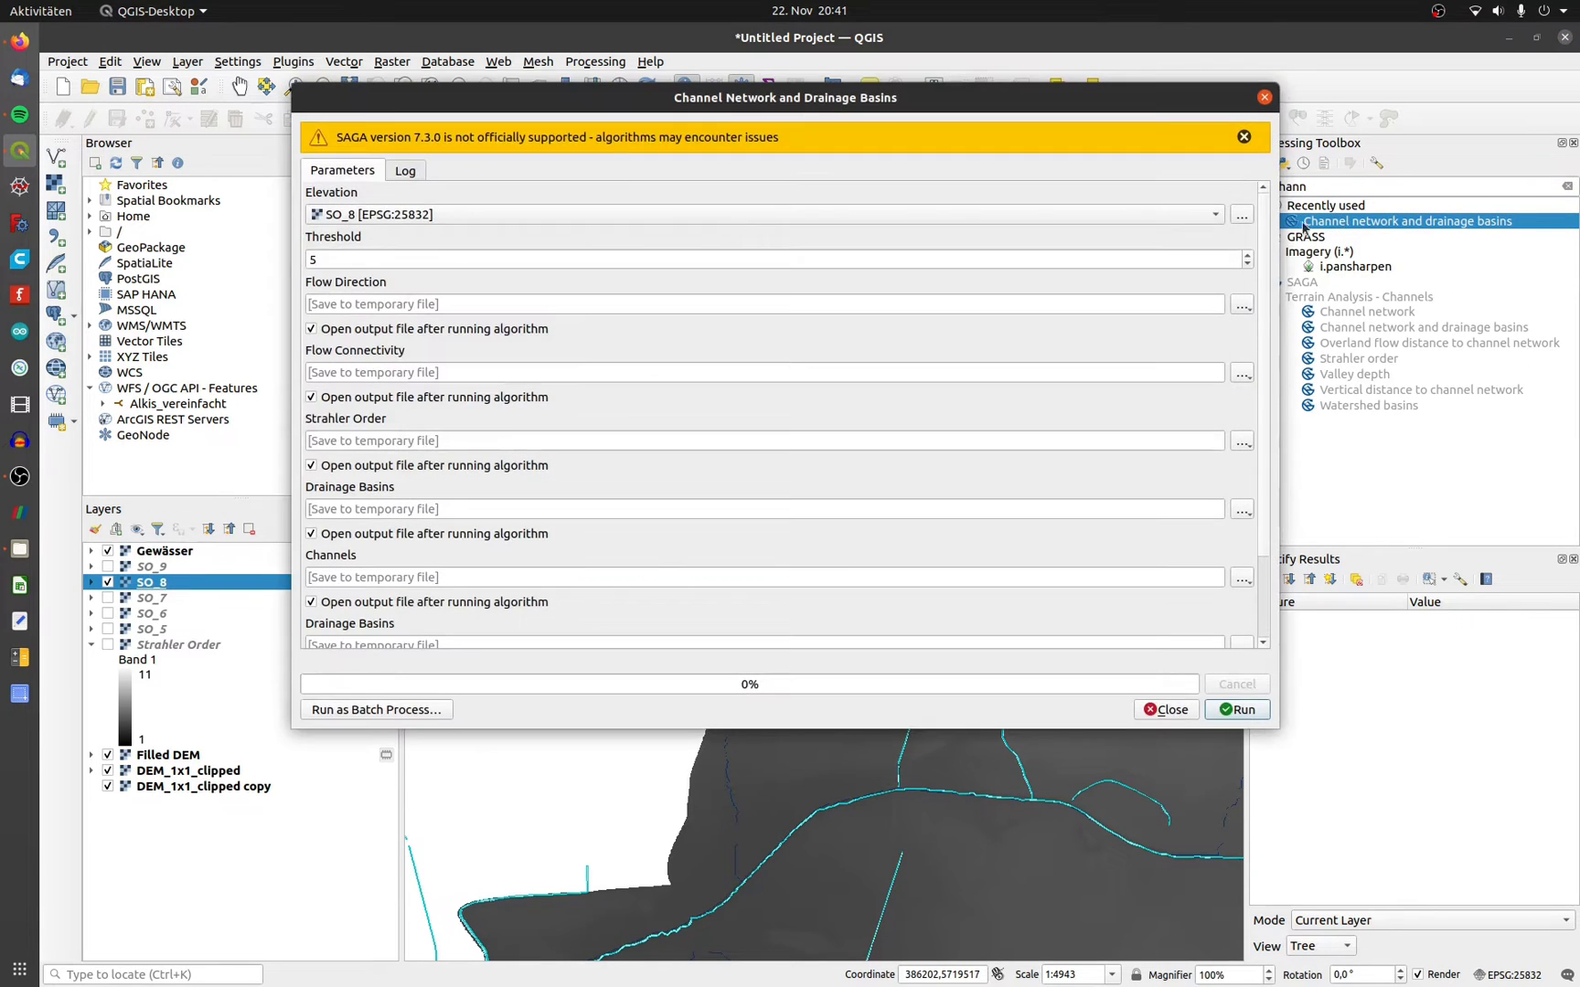
drag(320, 259, 278, 255)
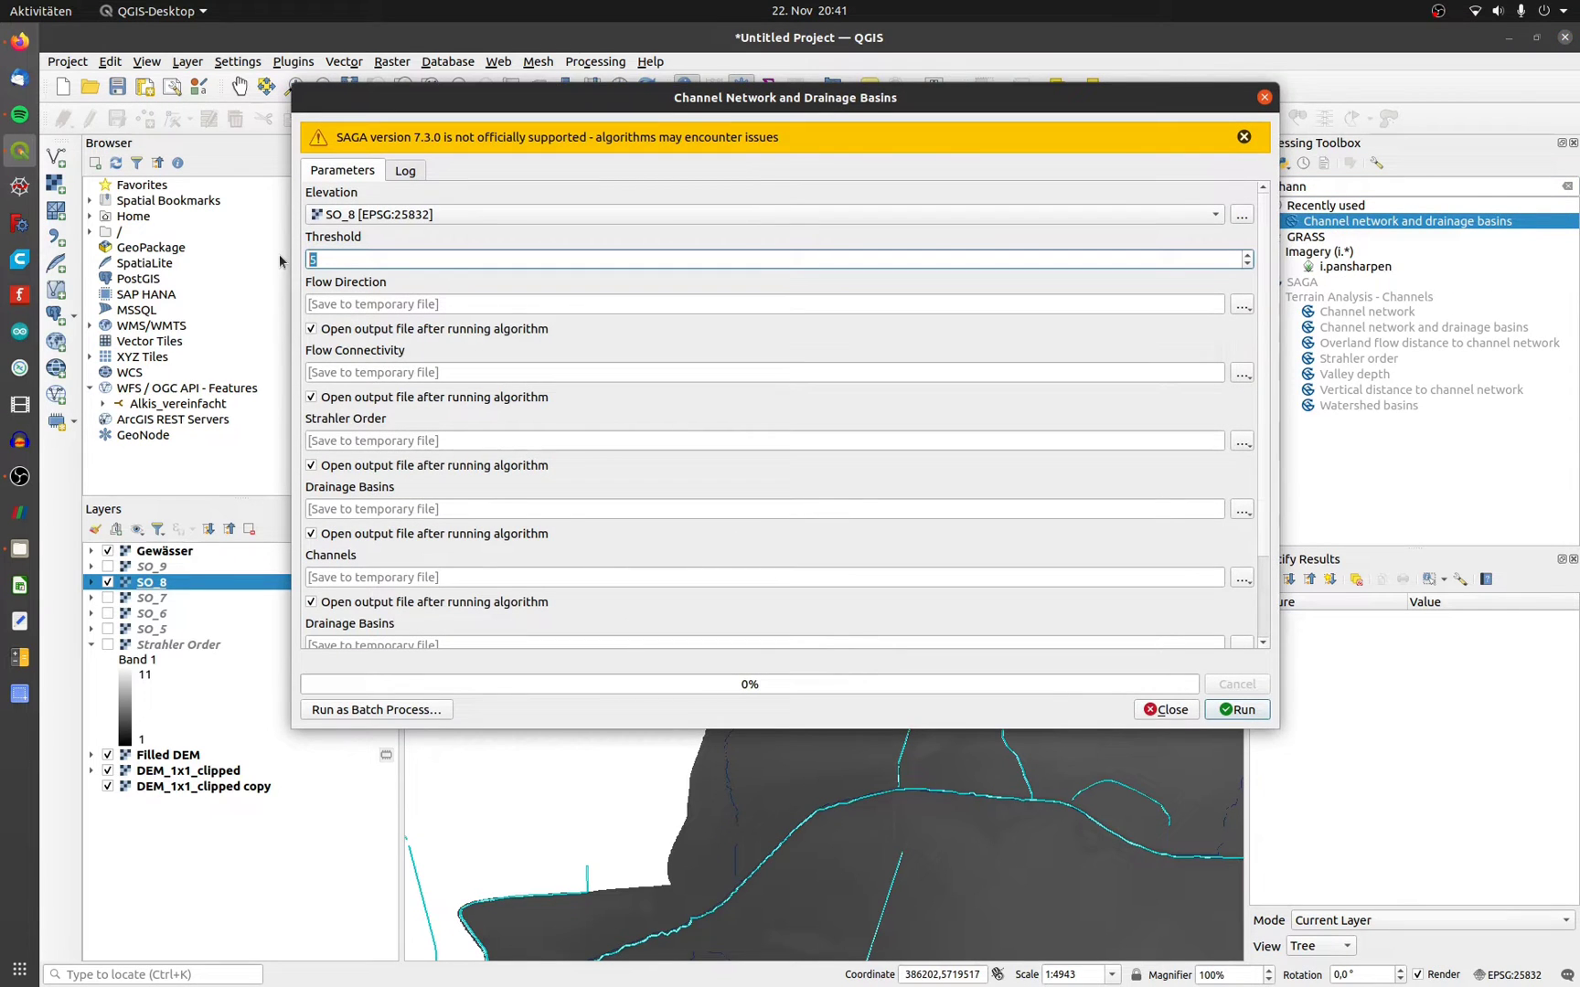
click(364, 215)
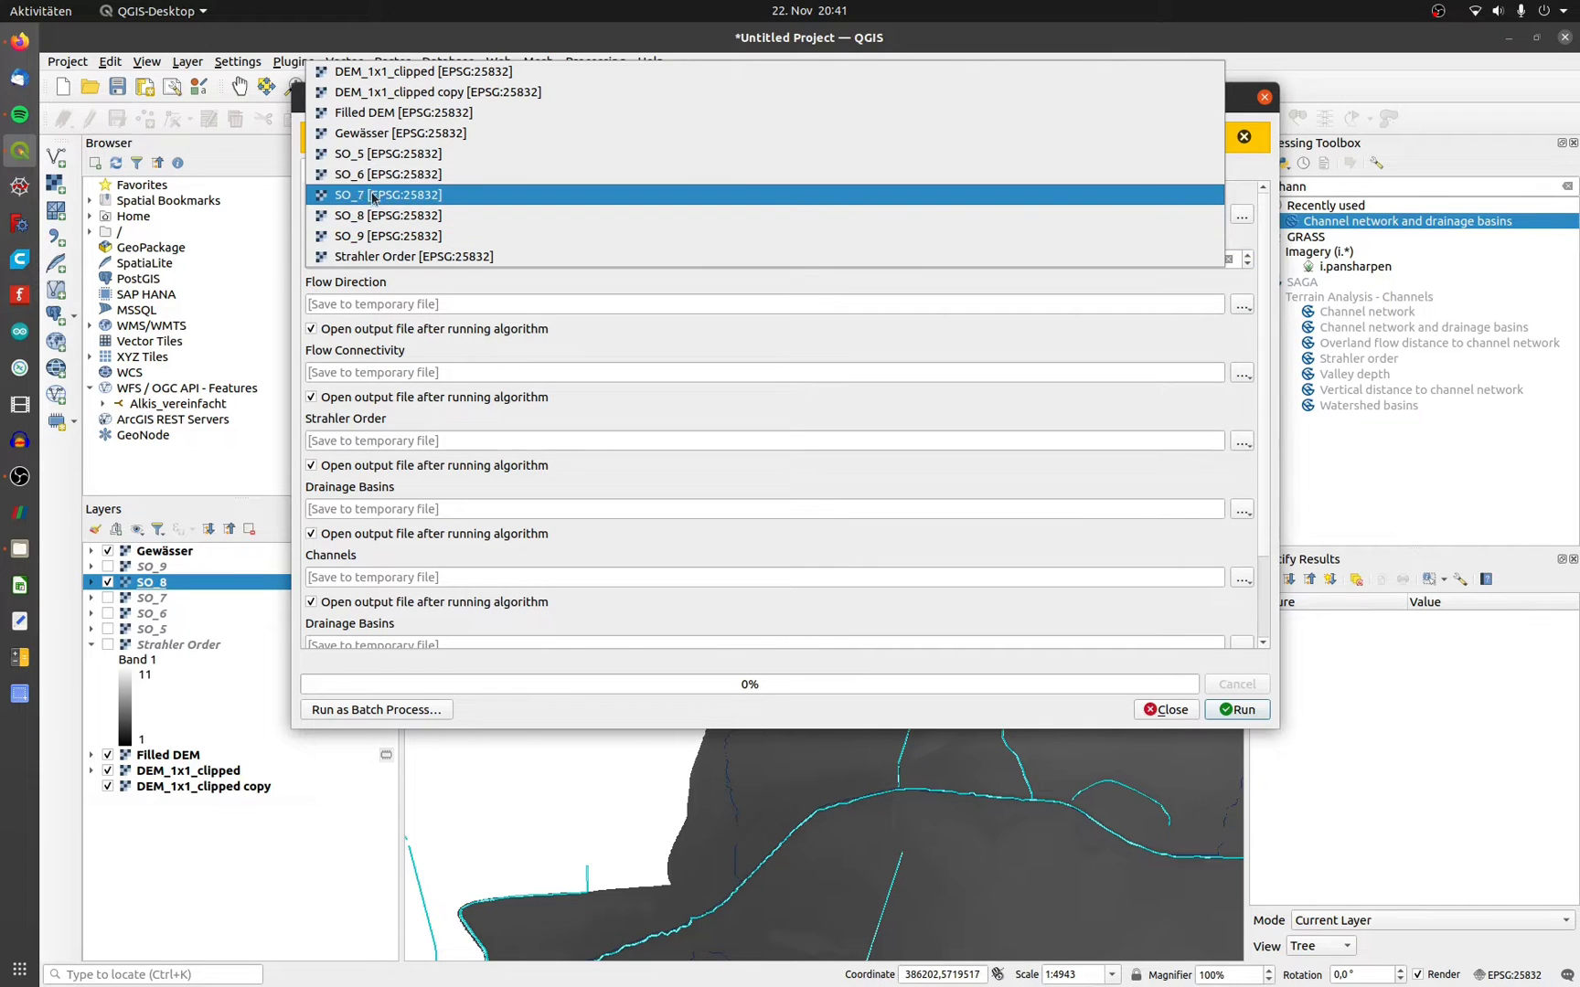
click(393, 112)
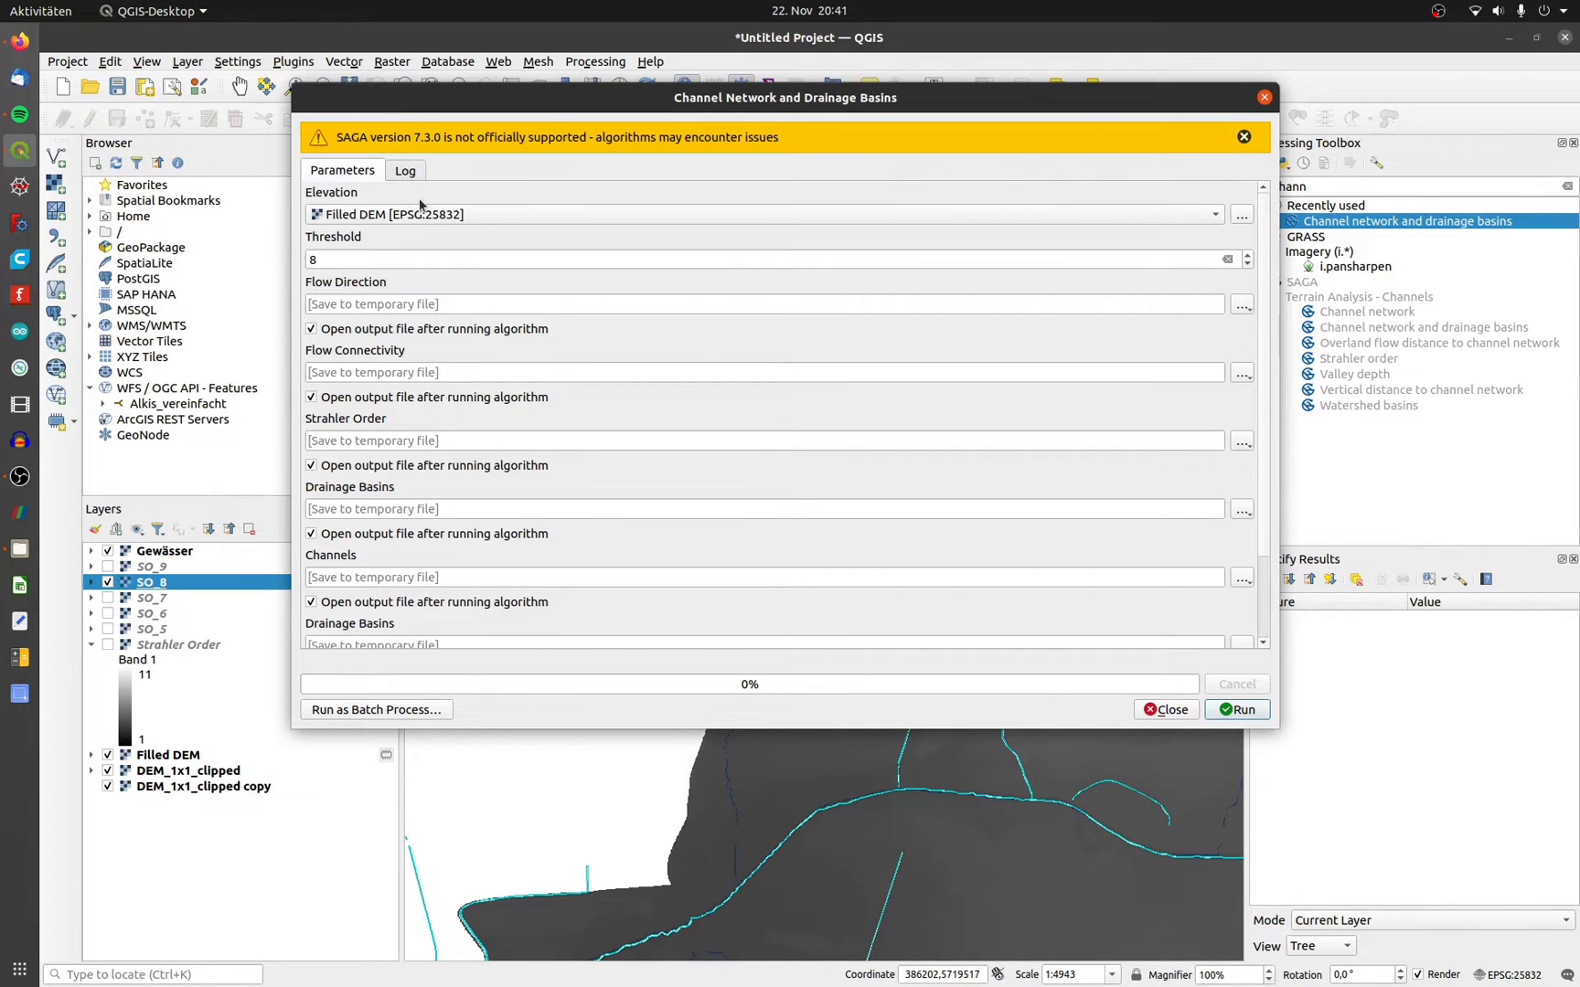
click(1249, 716)
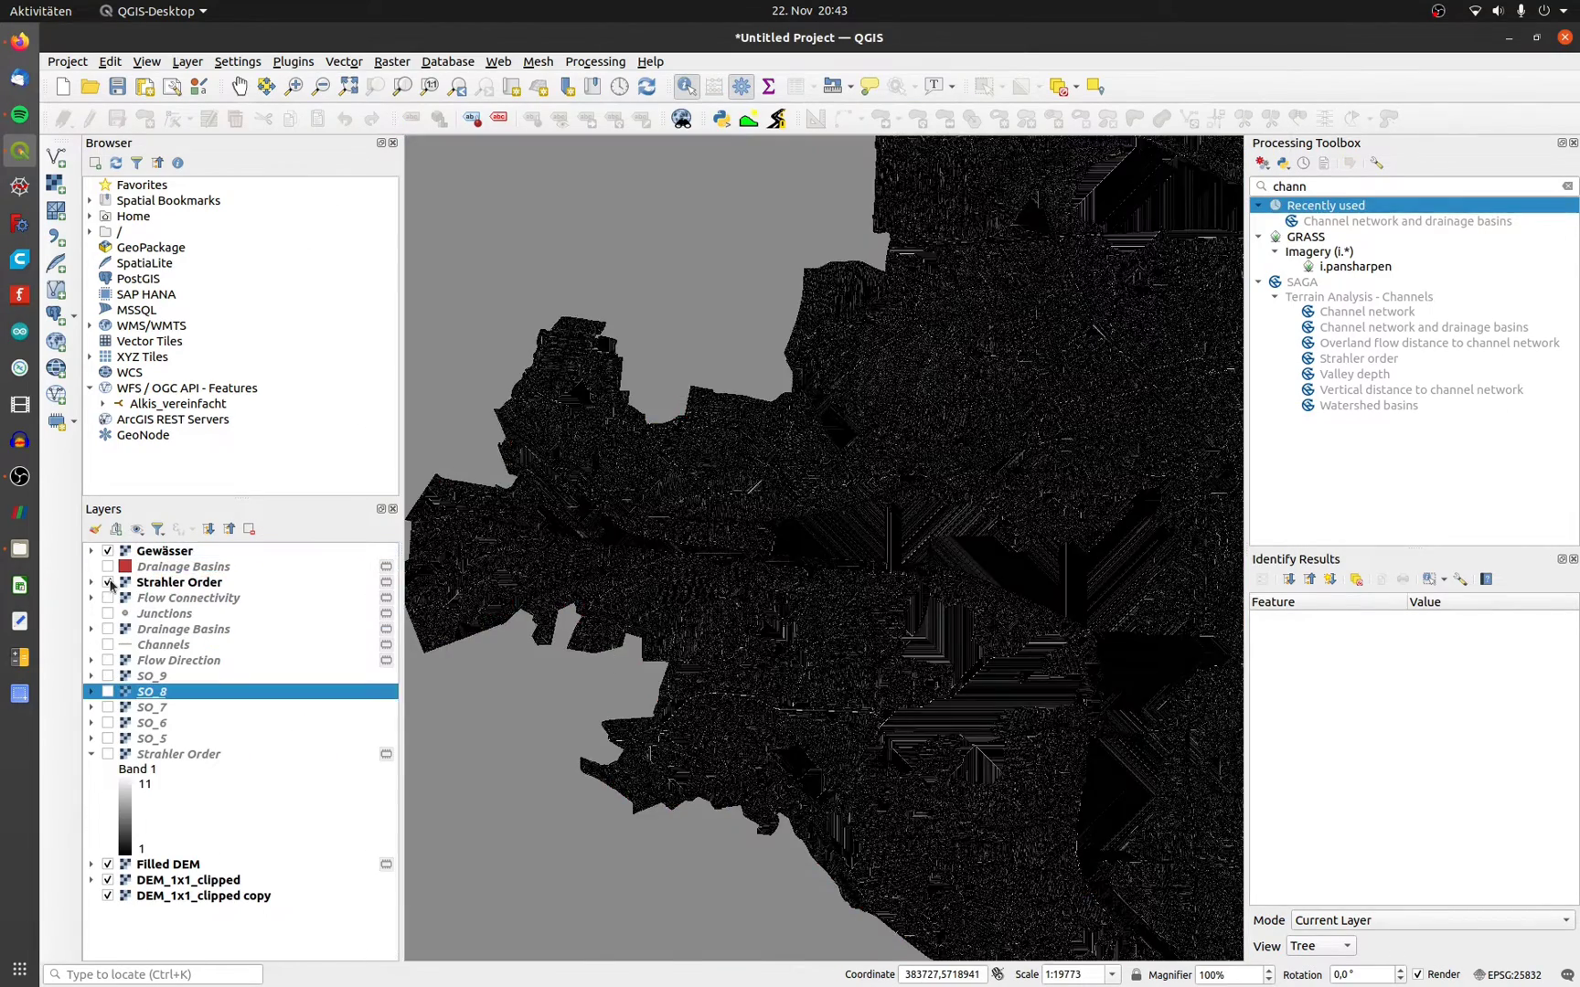
Examine the new Strahler Order raster, Drainage Basins polygons and Drainage Basins raster by displaying them in turn with Gewässer
click(109, 583)
click(107, 582)
click(108, 583)
click(107, 567)
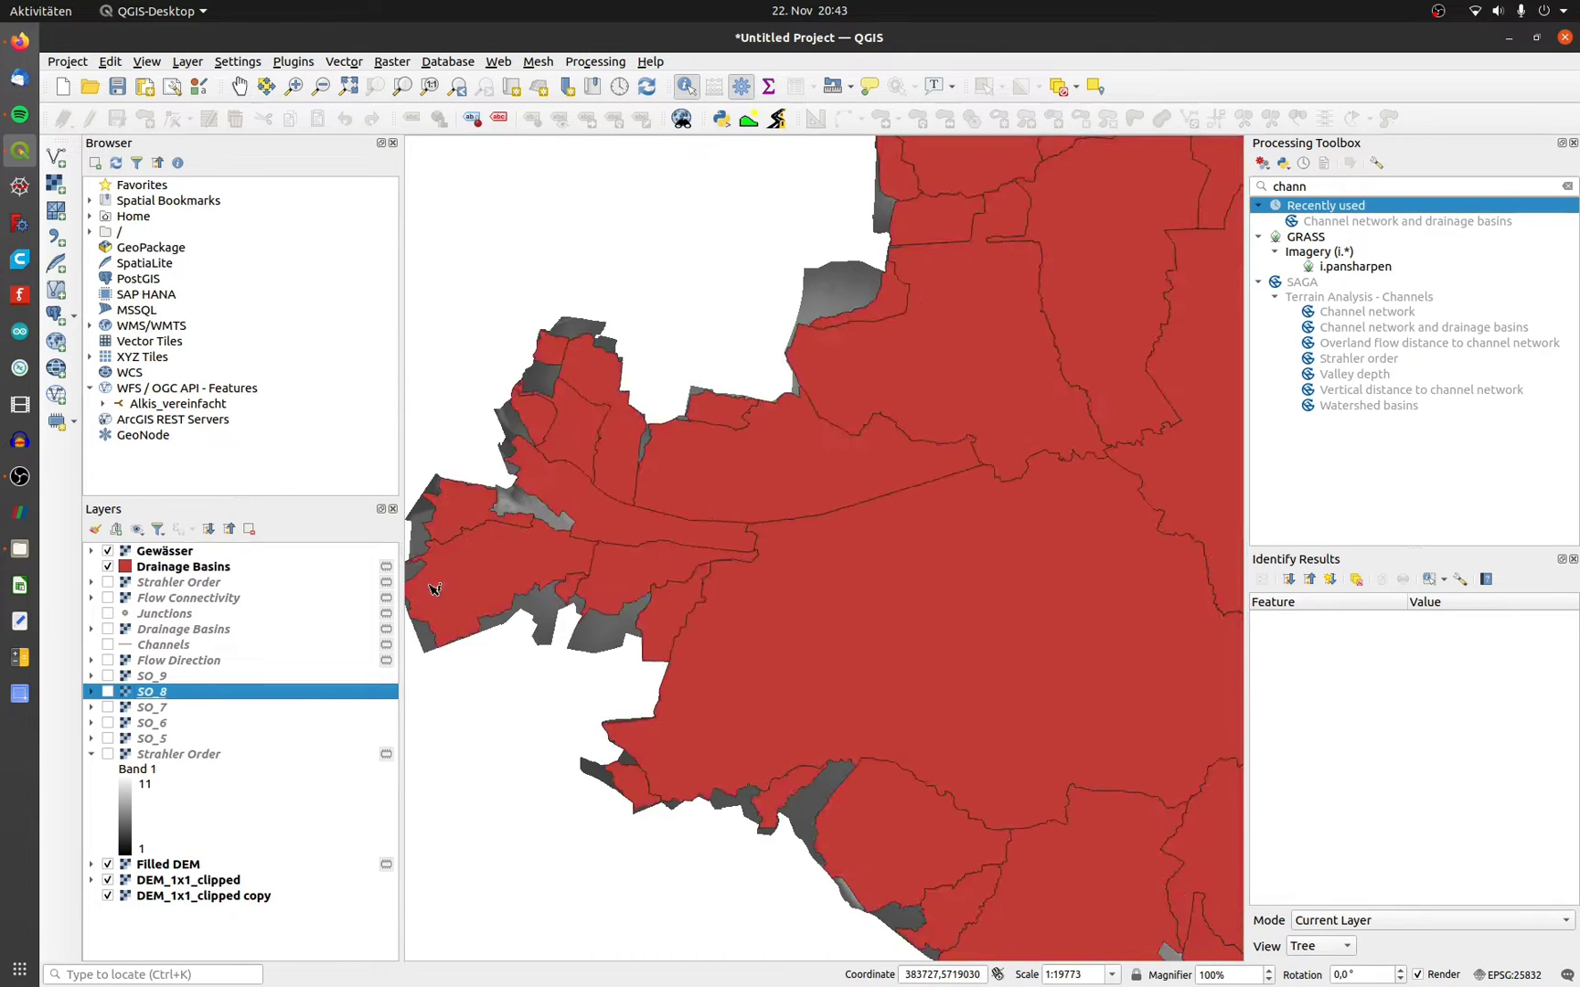
click(107, 567)
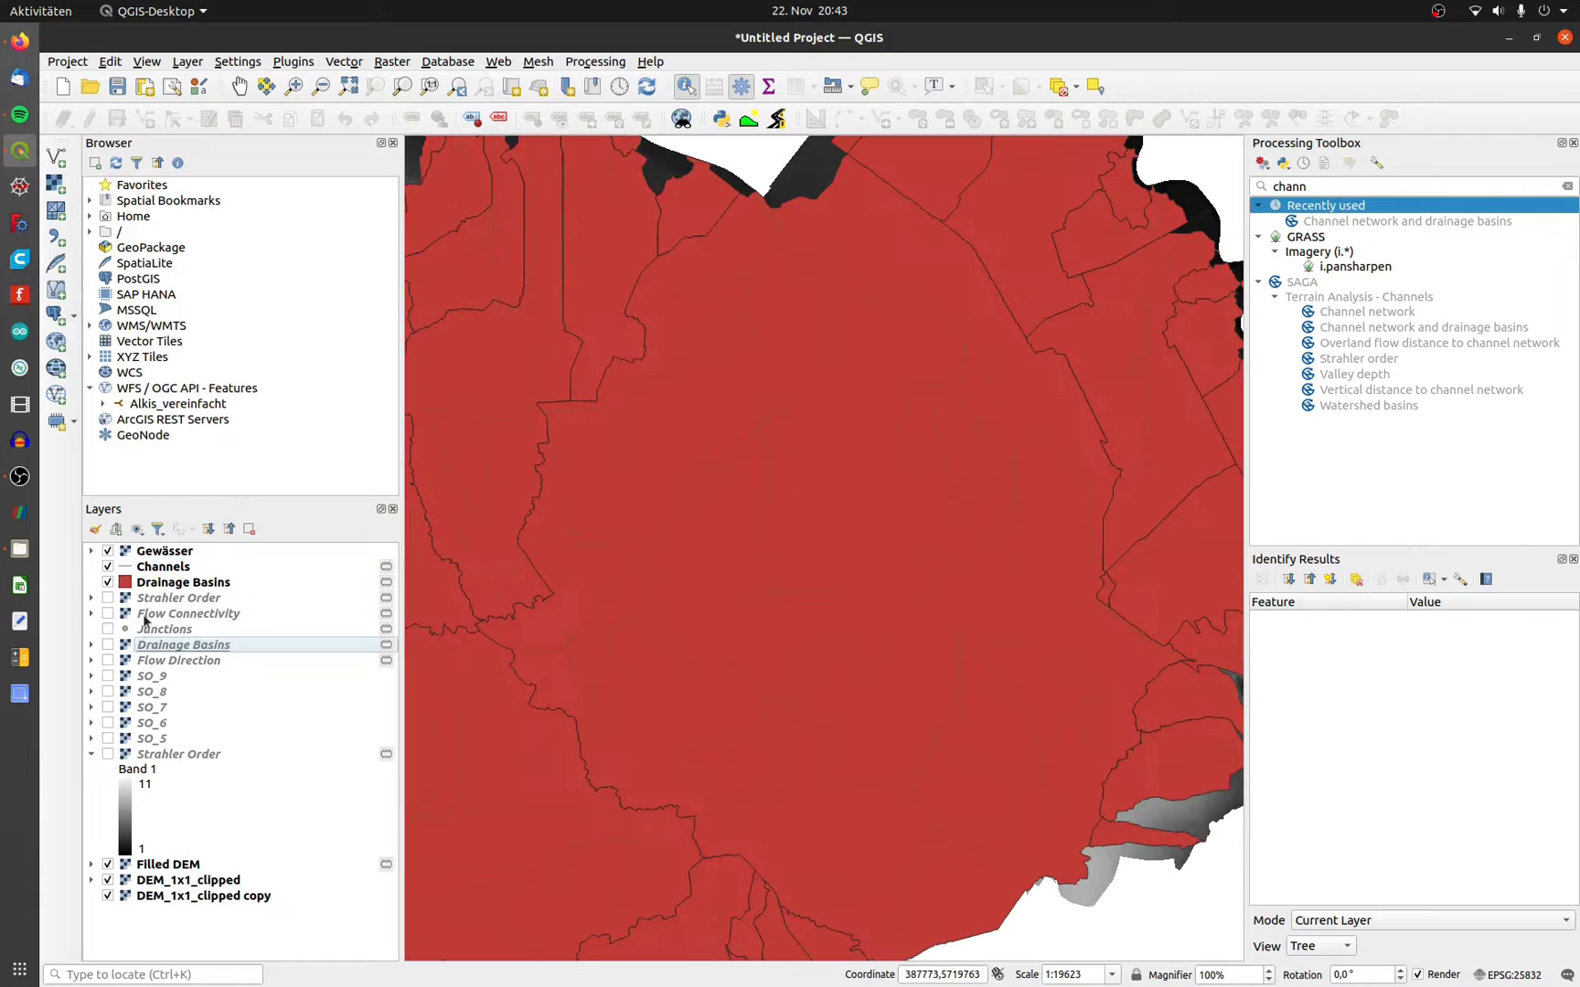
Arrange Junctions, Channels and the Drainage Basins polygons directly below Gewässer and display them together
drag(147, 628, 152, 559)
click(107, 567)
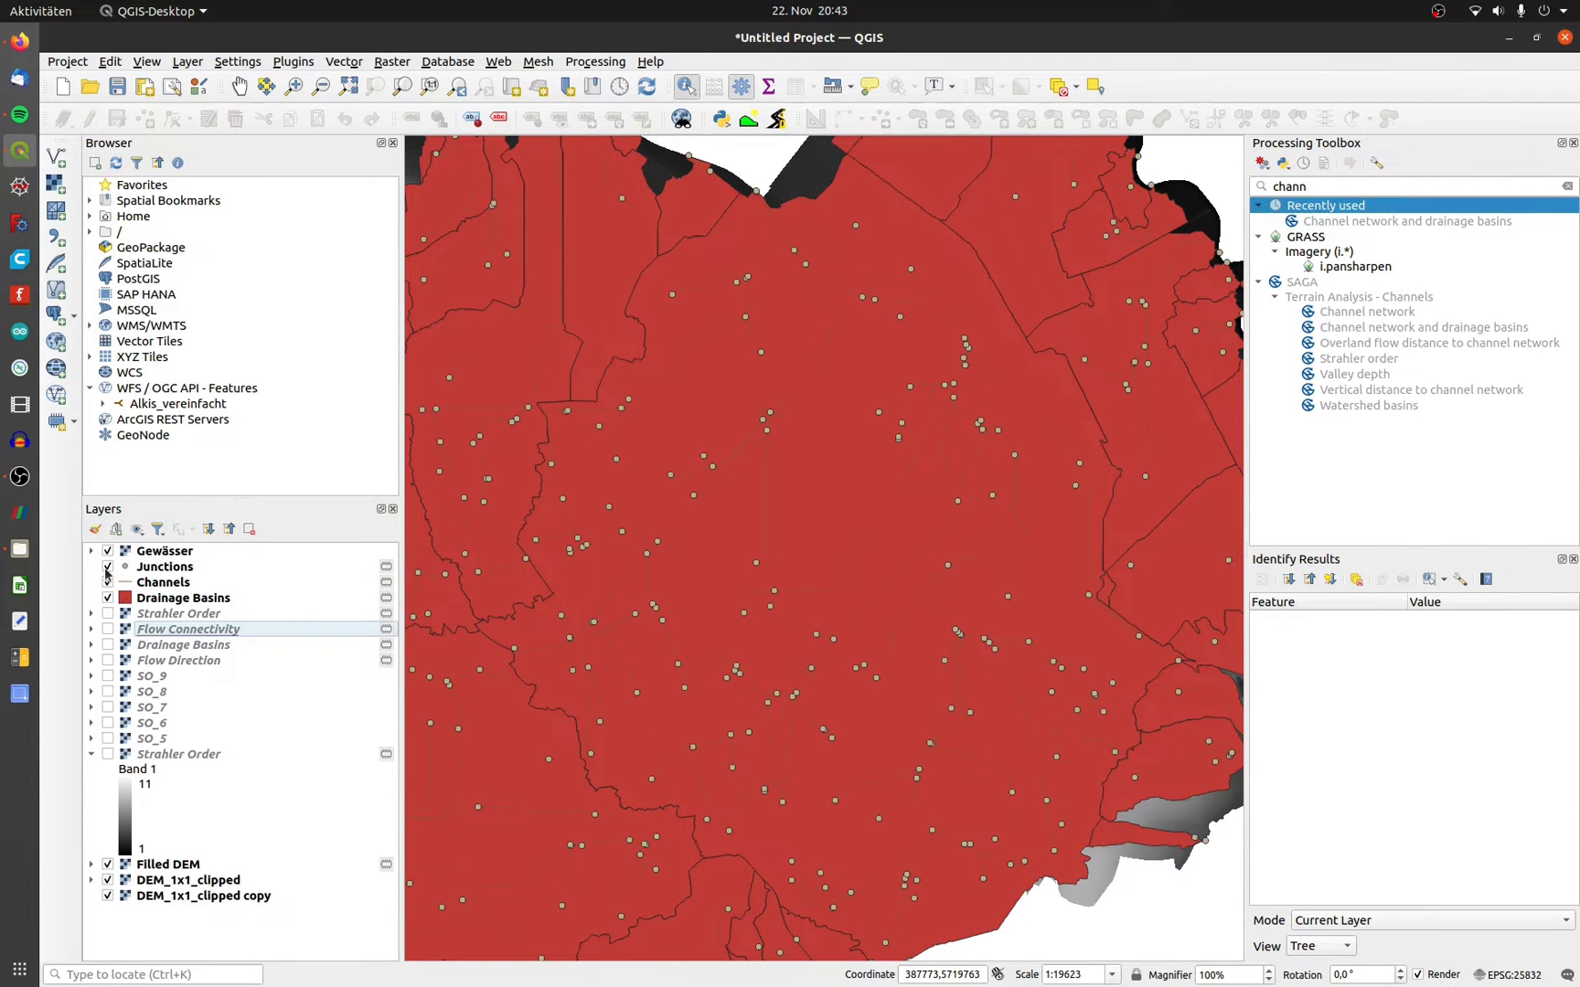
click(151, 567)
click(767, 423)
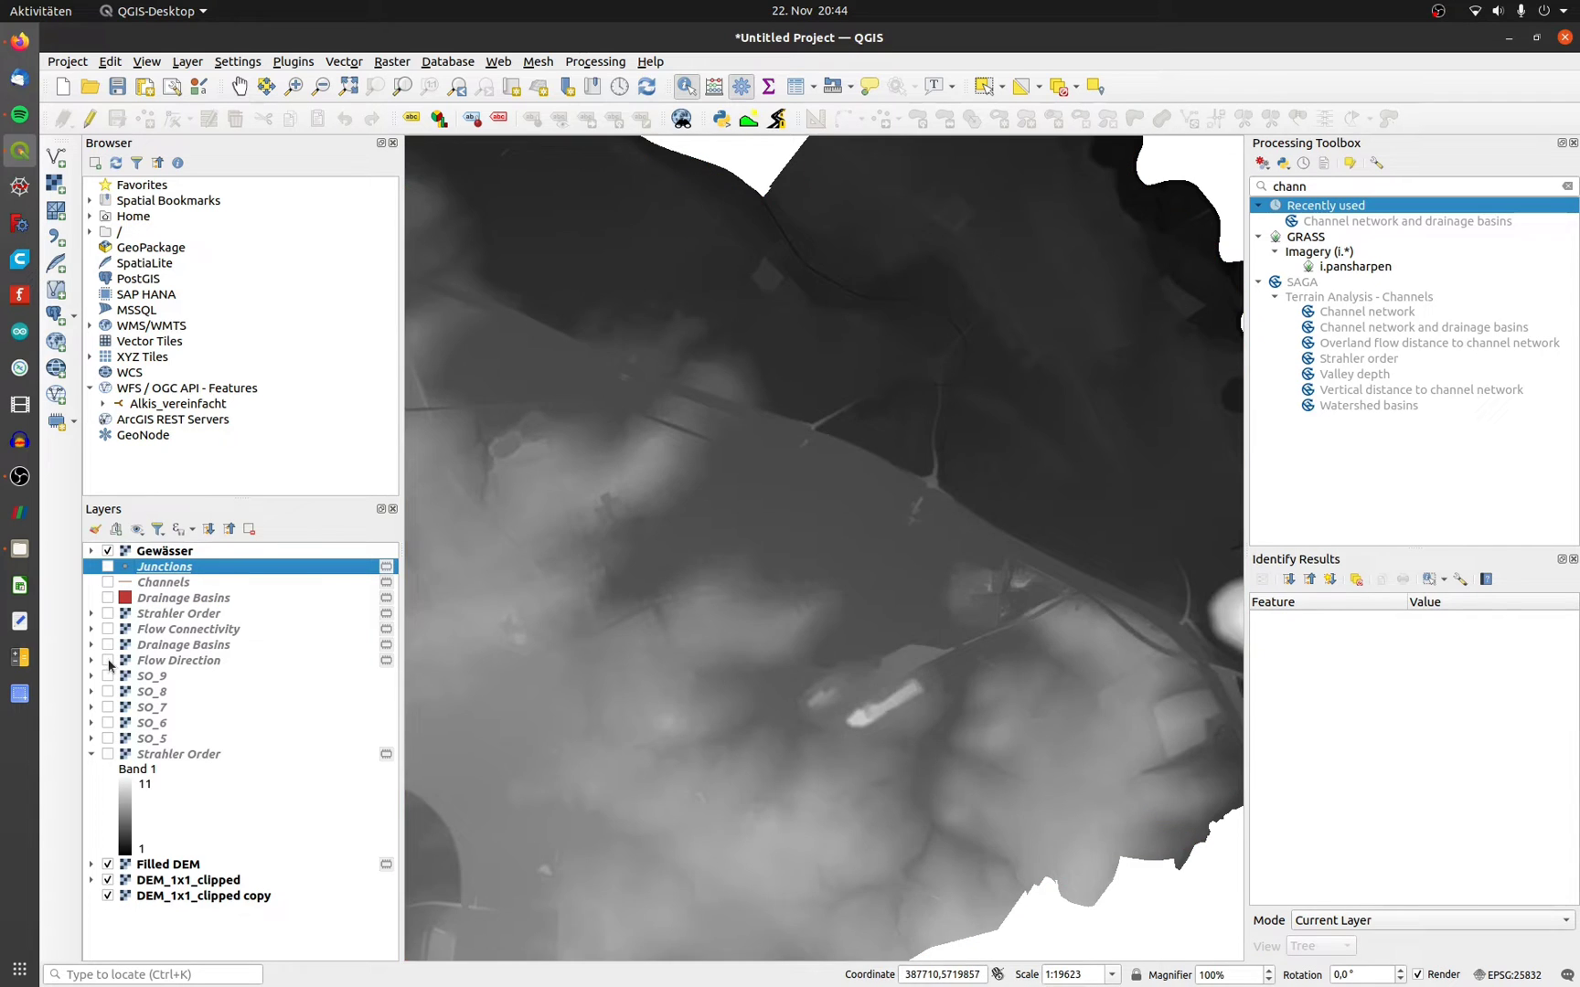
Show only Flow Direction with Gewässer among the new outputs and style it as singleband pseudocolor in blues with a maximum of 7
click(108, 661)
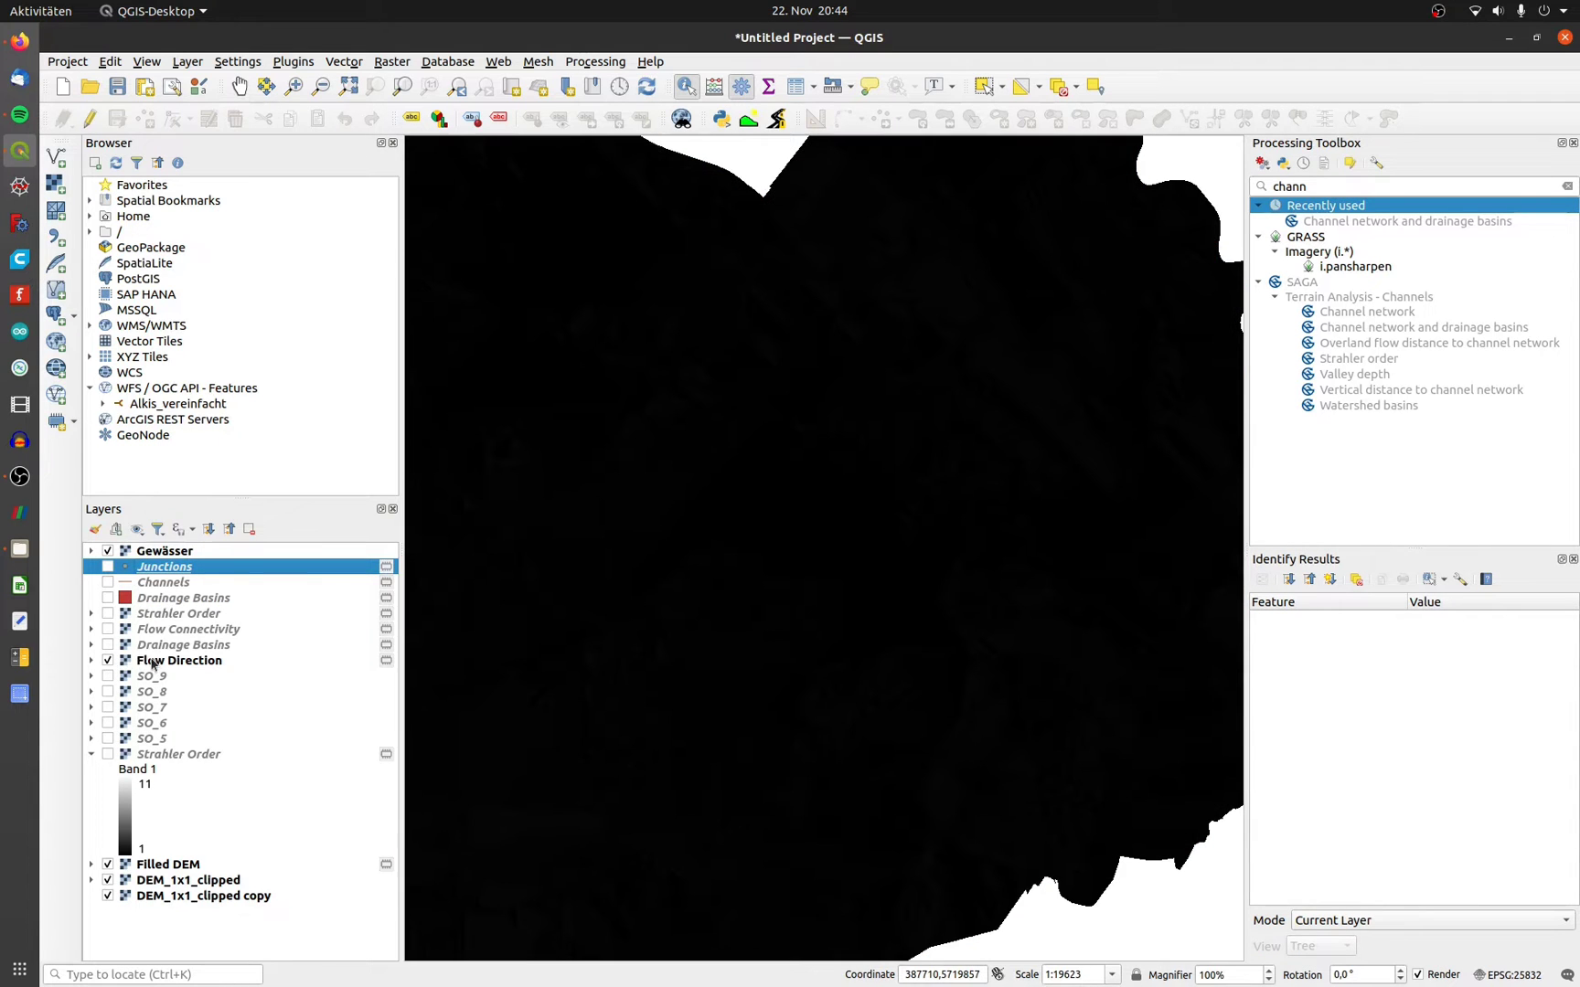
double_click(153, 661)
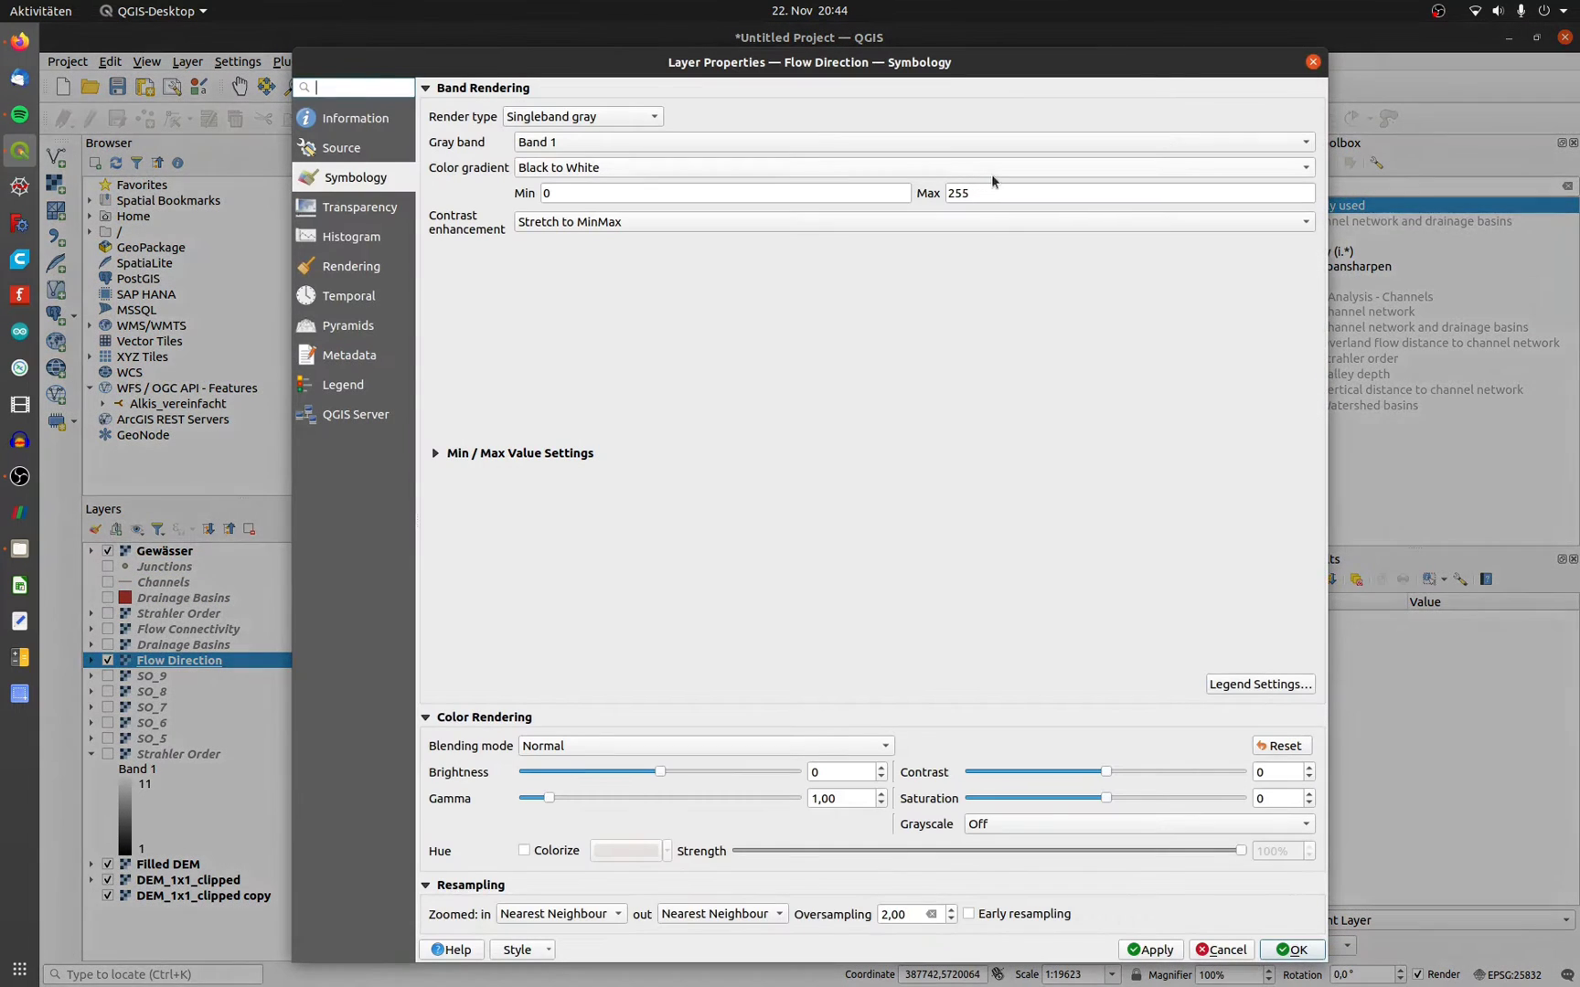
click(991, 193)
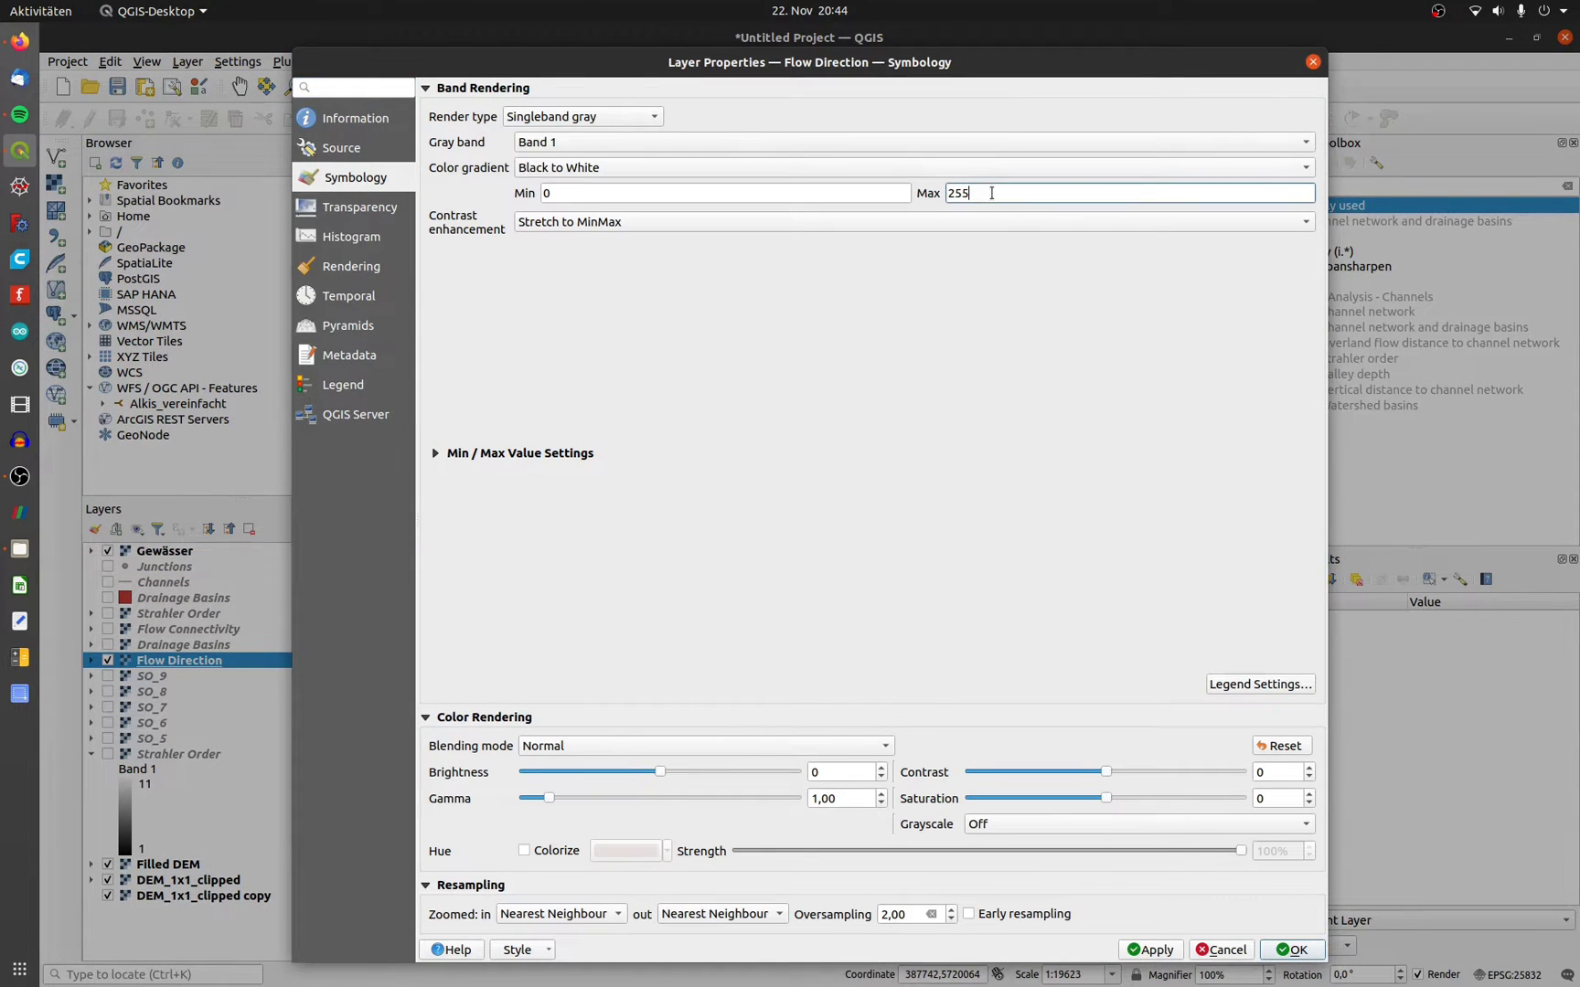
click(558, 116)
click(640, 141)
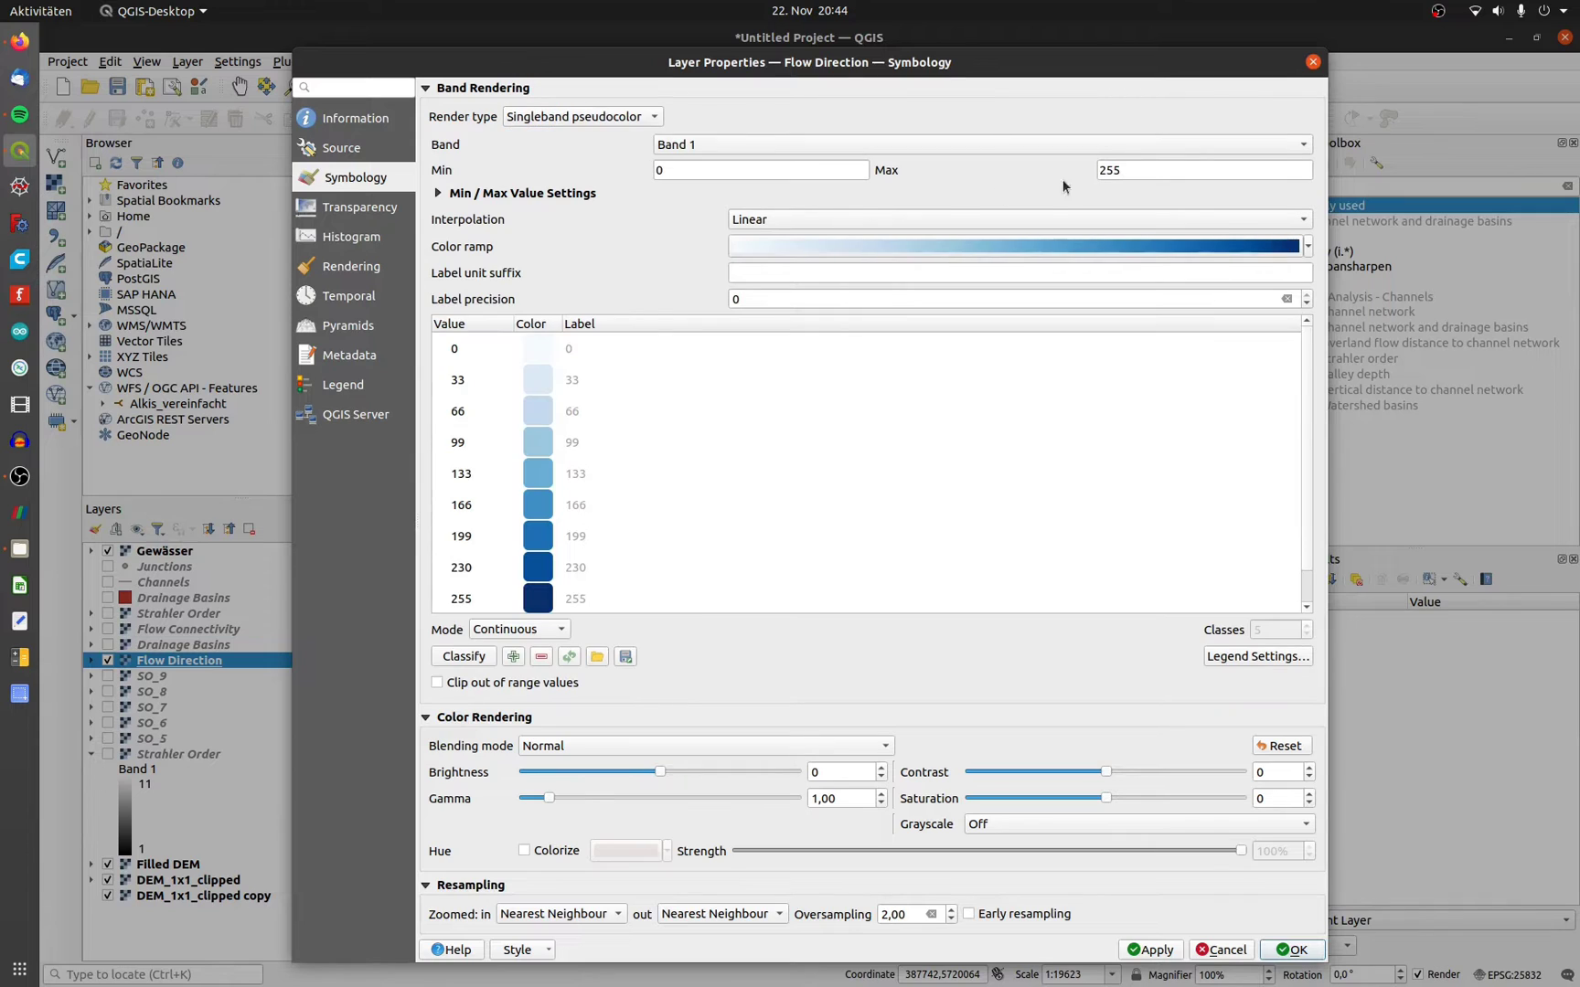
drag(1134, 171, 1016, 162)
text(7)
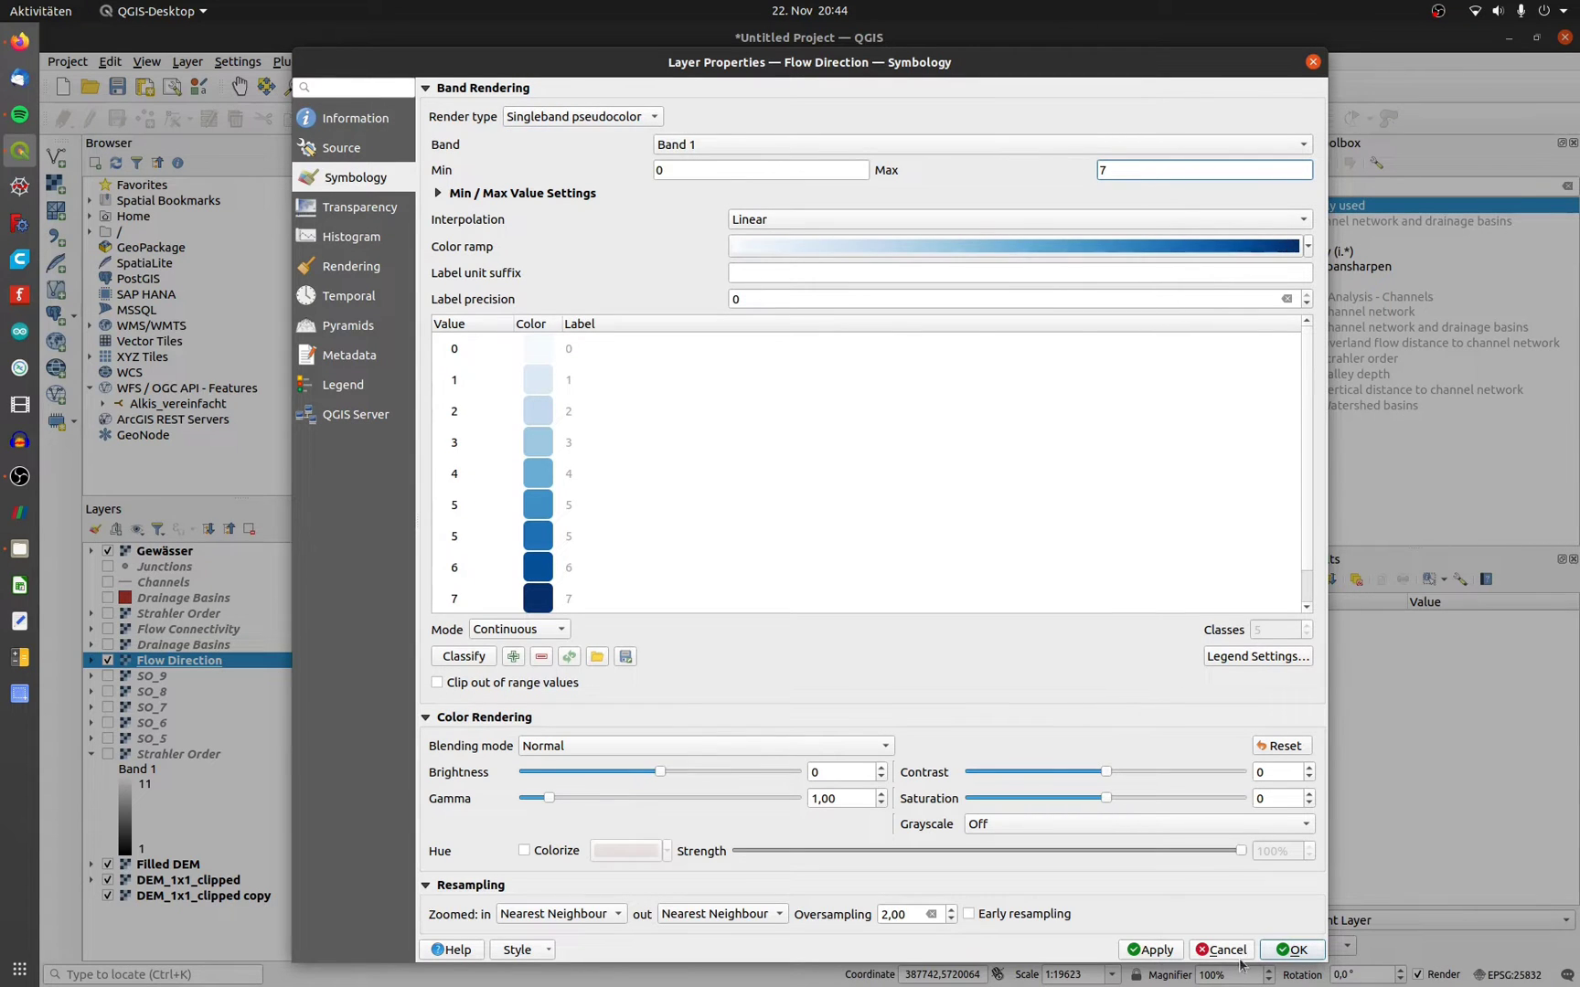
click(1143, 948)
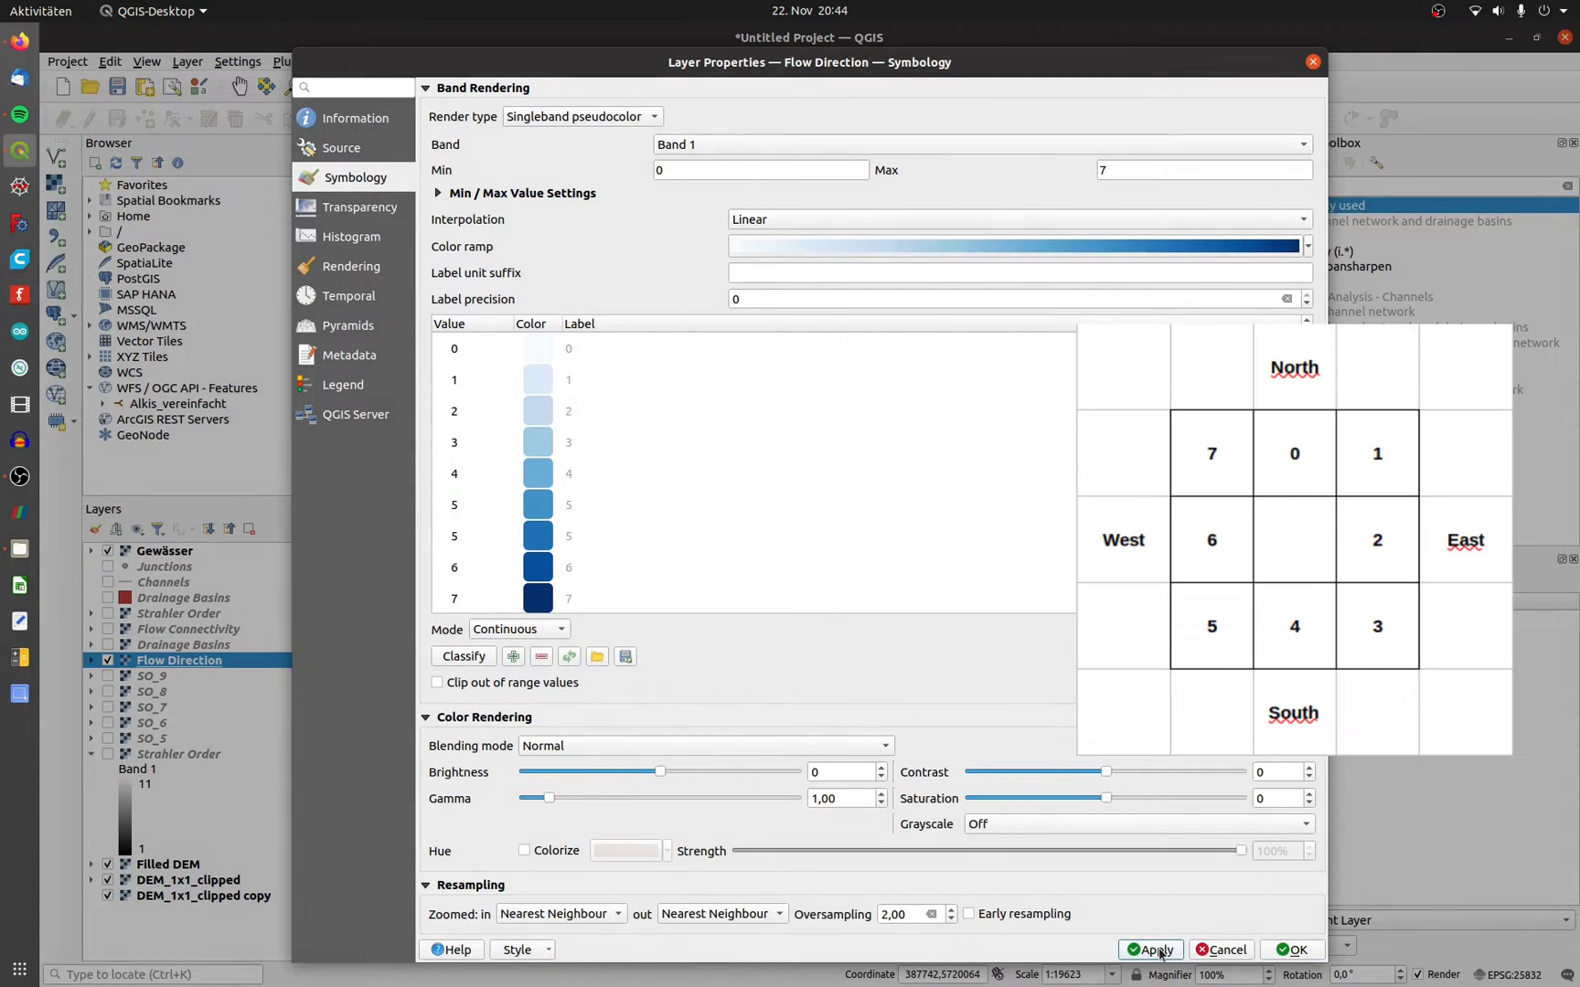
click(1298, 952)
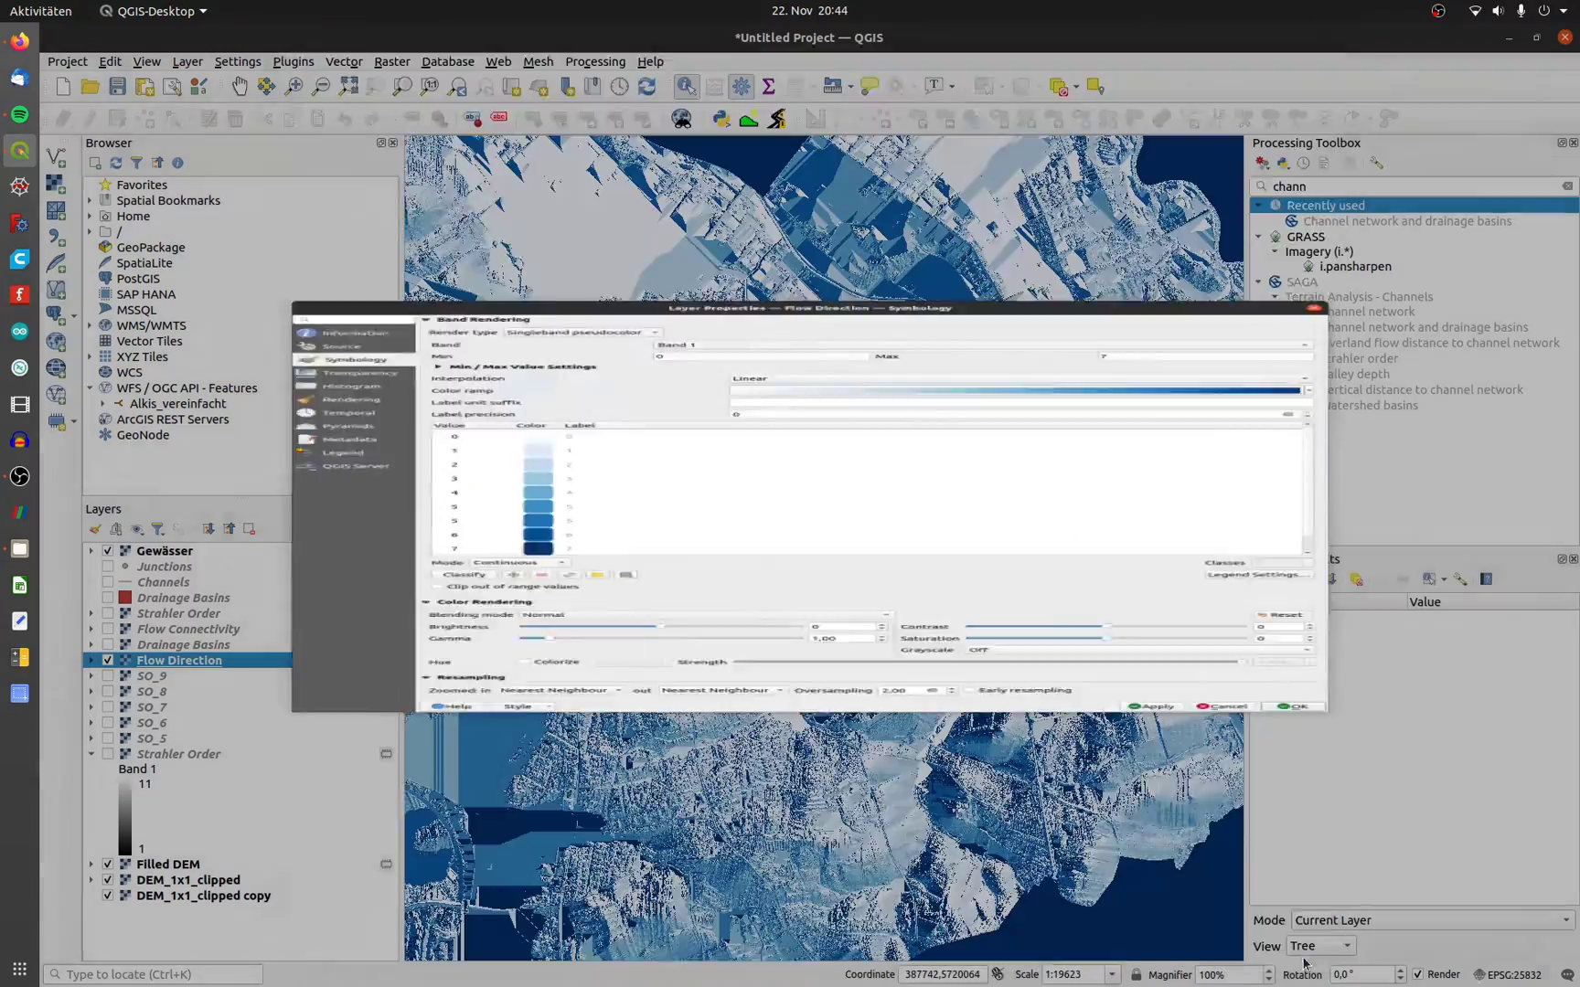
scroll(956, 582, up, 3)
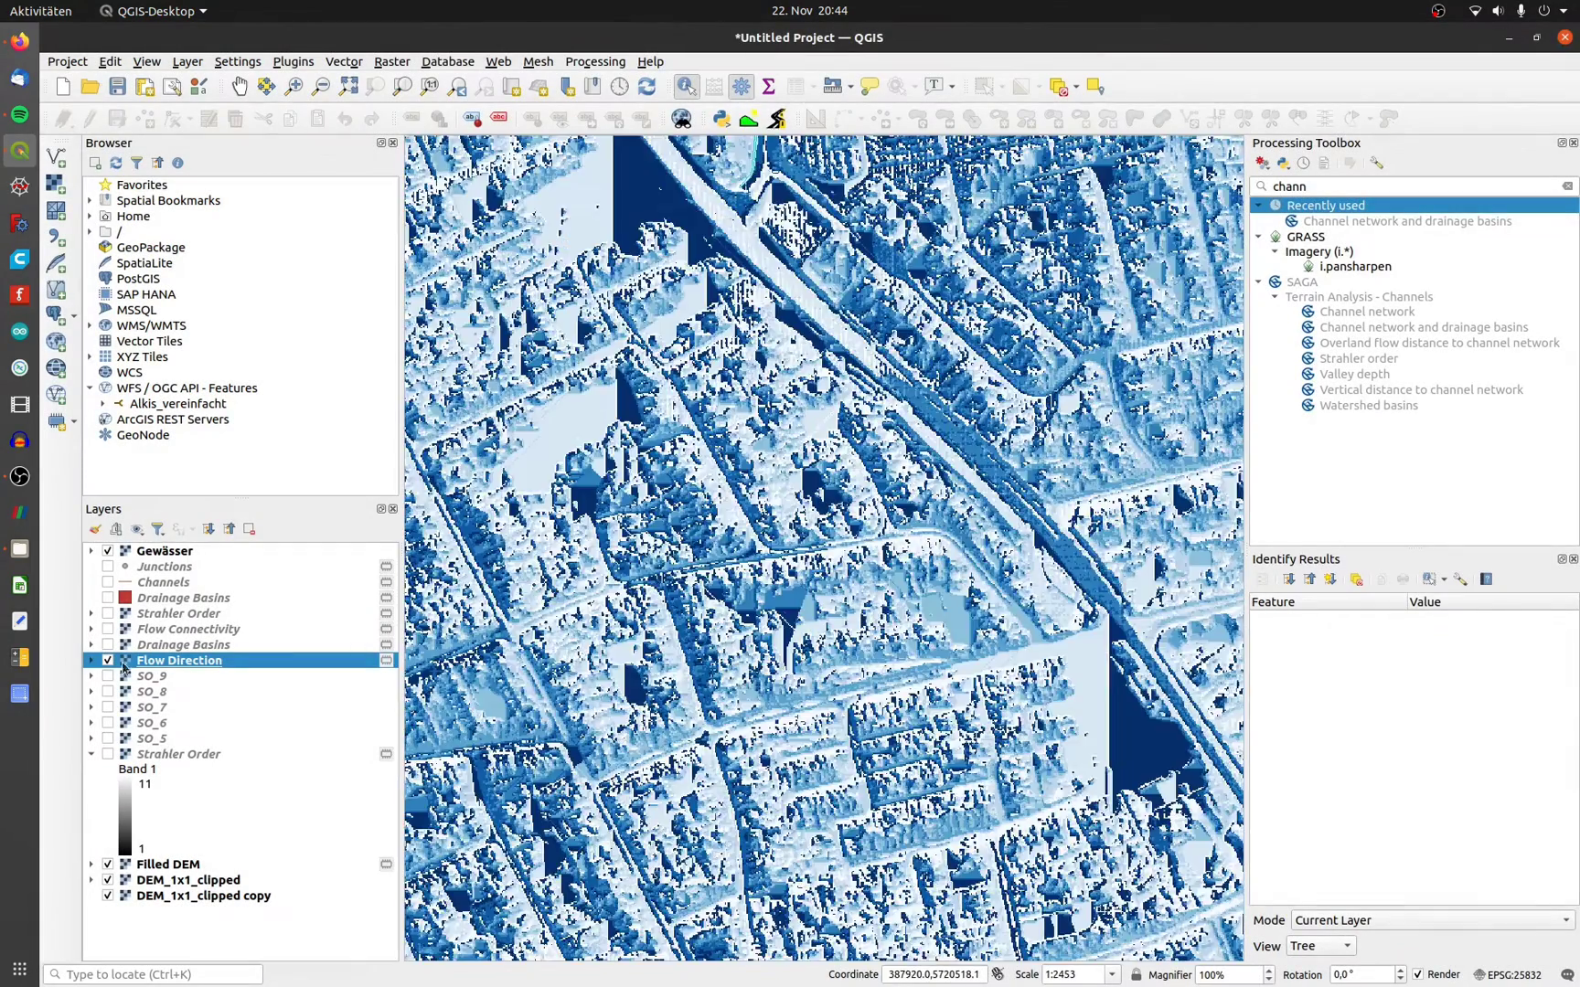
Display Flow Connectivity instead of Flow Direction and style it as singleband pseudocolor in blues with five equal-interval classes from 0 to 5
click(107, 660)
click(107, 628)
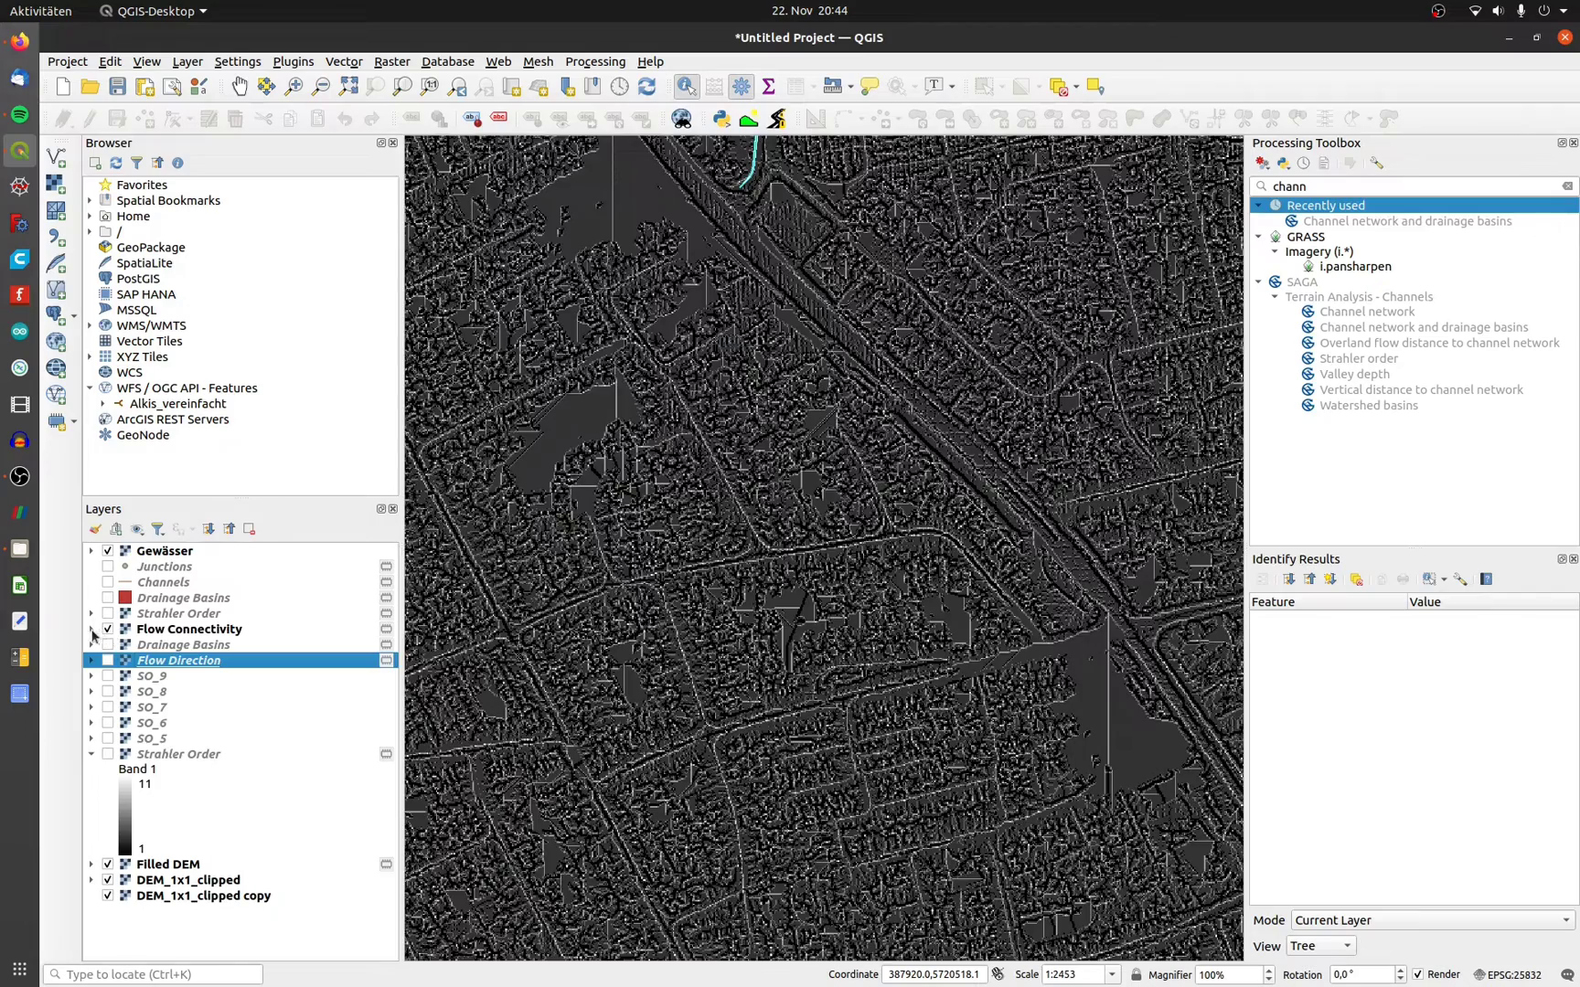
double_click(169, 629)
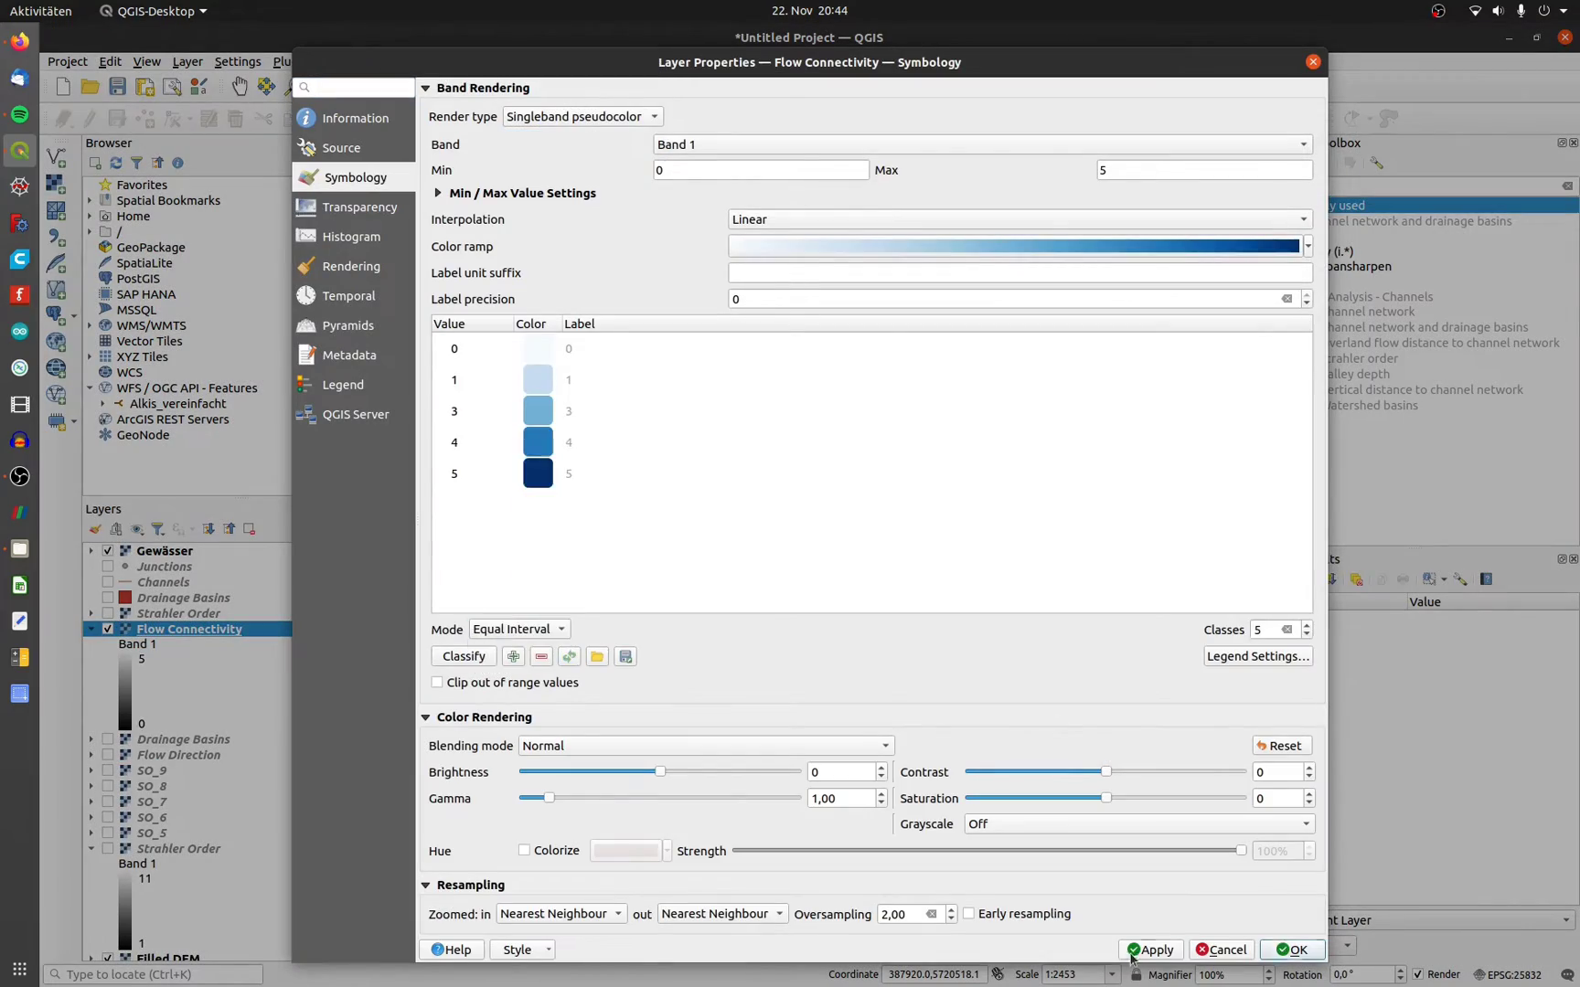
click(1290, 950)
scroll(901, 605, down, 1)
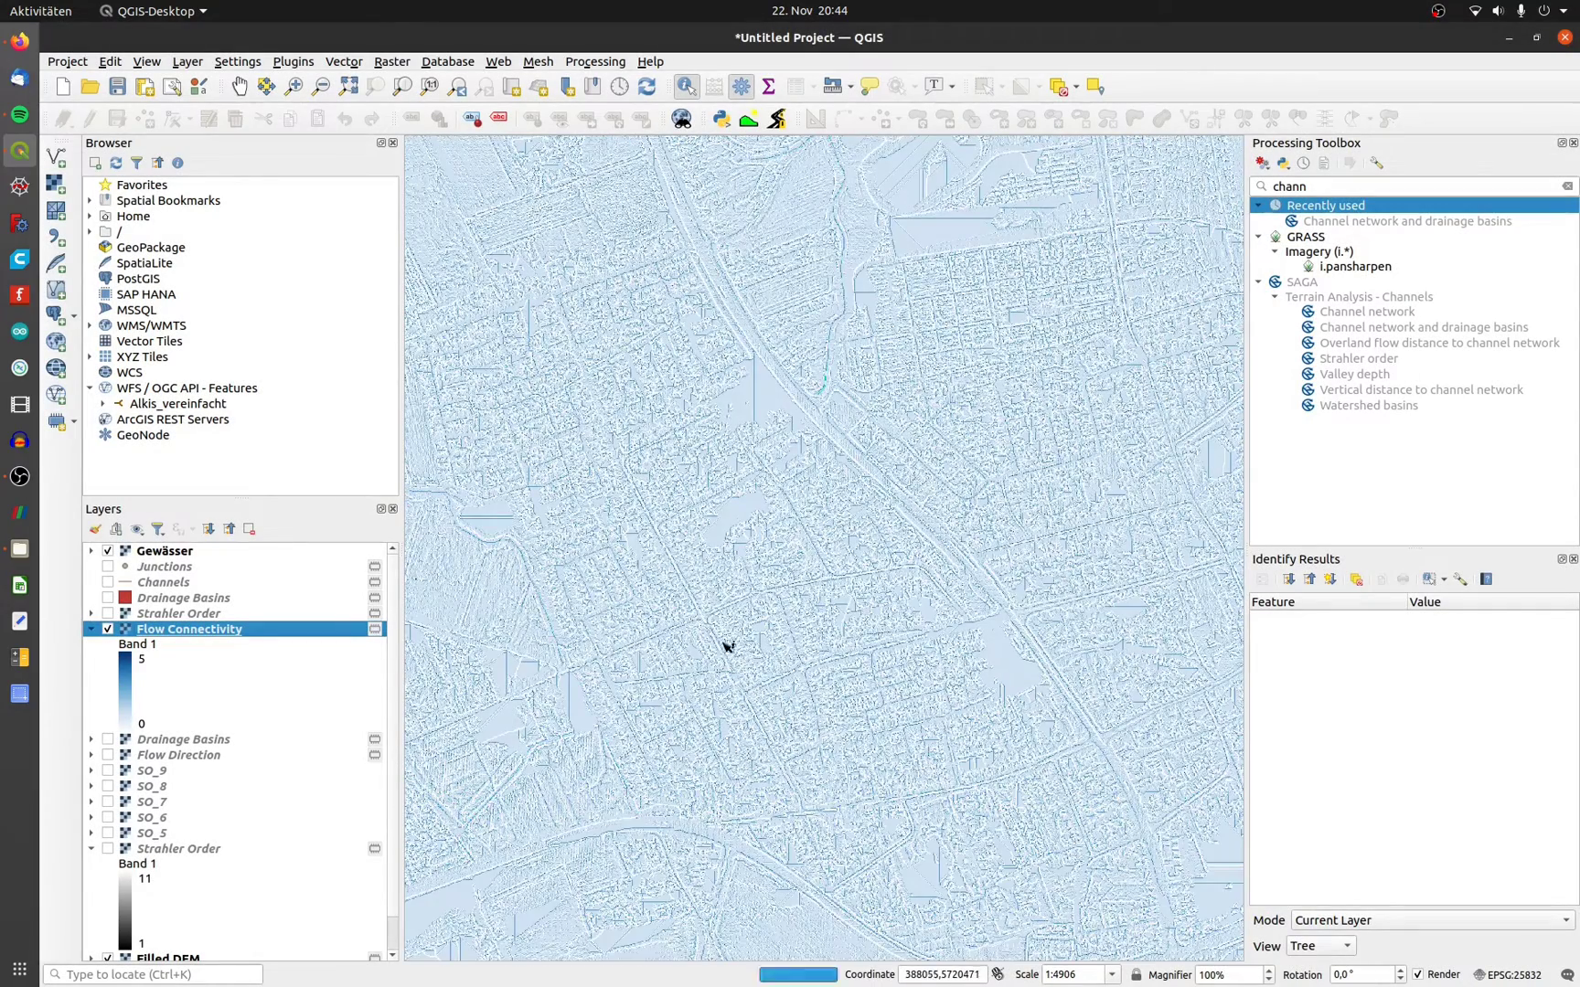
scroll(712, 610, down, 1)
Display the Drainage Basins polygons in place of Flow Connectivity and inspect where the Gewässer stream reaches the northern edge of the central basin
click(107, 629)
click(108, 598)
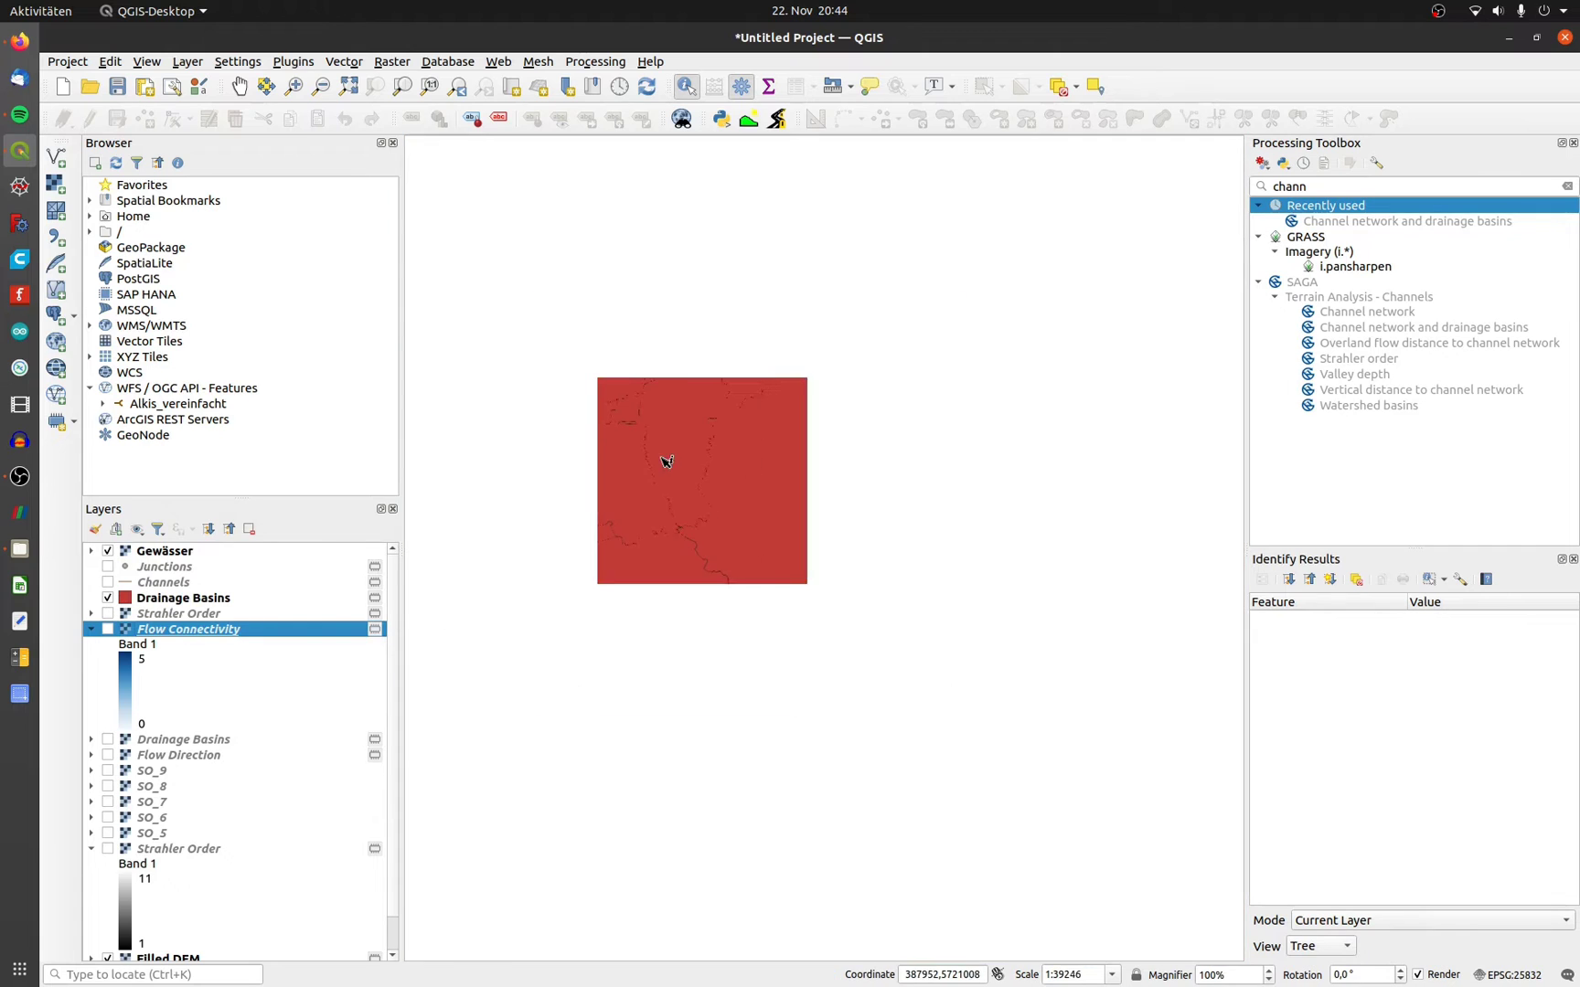
scroll(851, 406, up, 1)
drag(720, 384, 760, 543)
scroll(760, 543, up, 1)
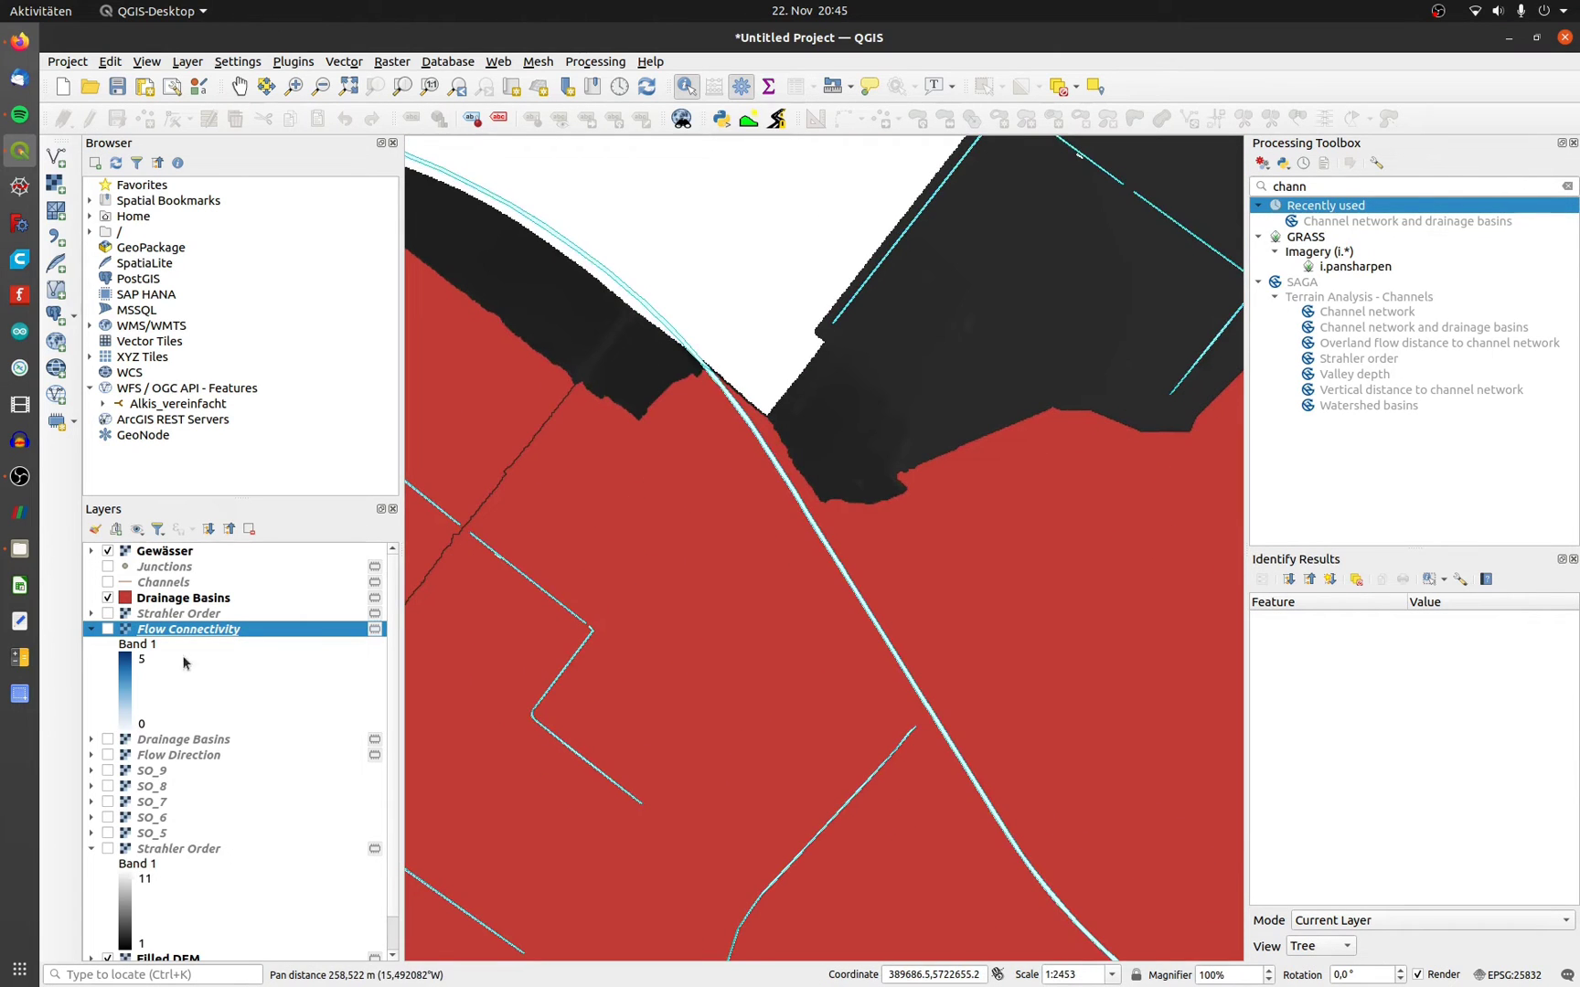
Display the new Strahler Order raster and hide Drainage Basins and Gewässer to expose the main channel's outlet pixels at the northern edge
click(109, 613)
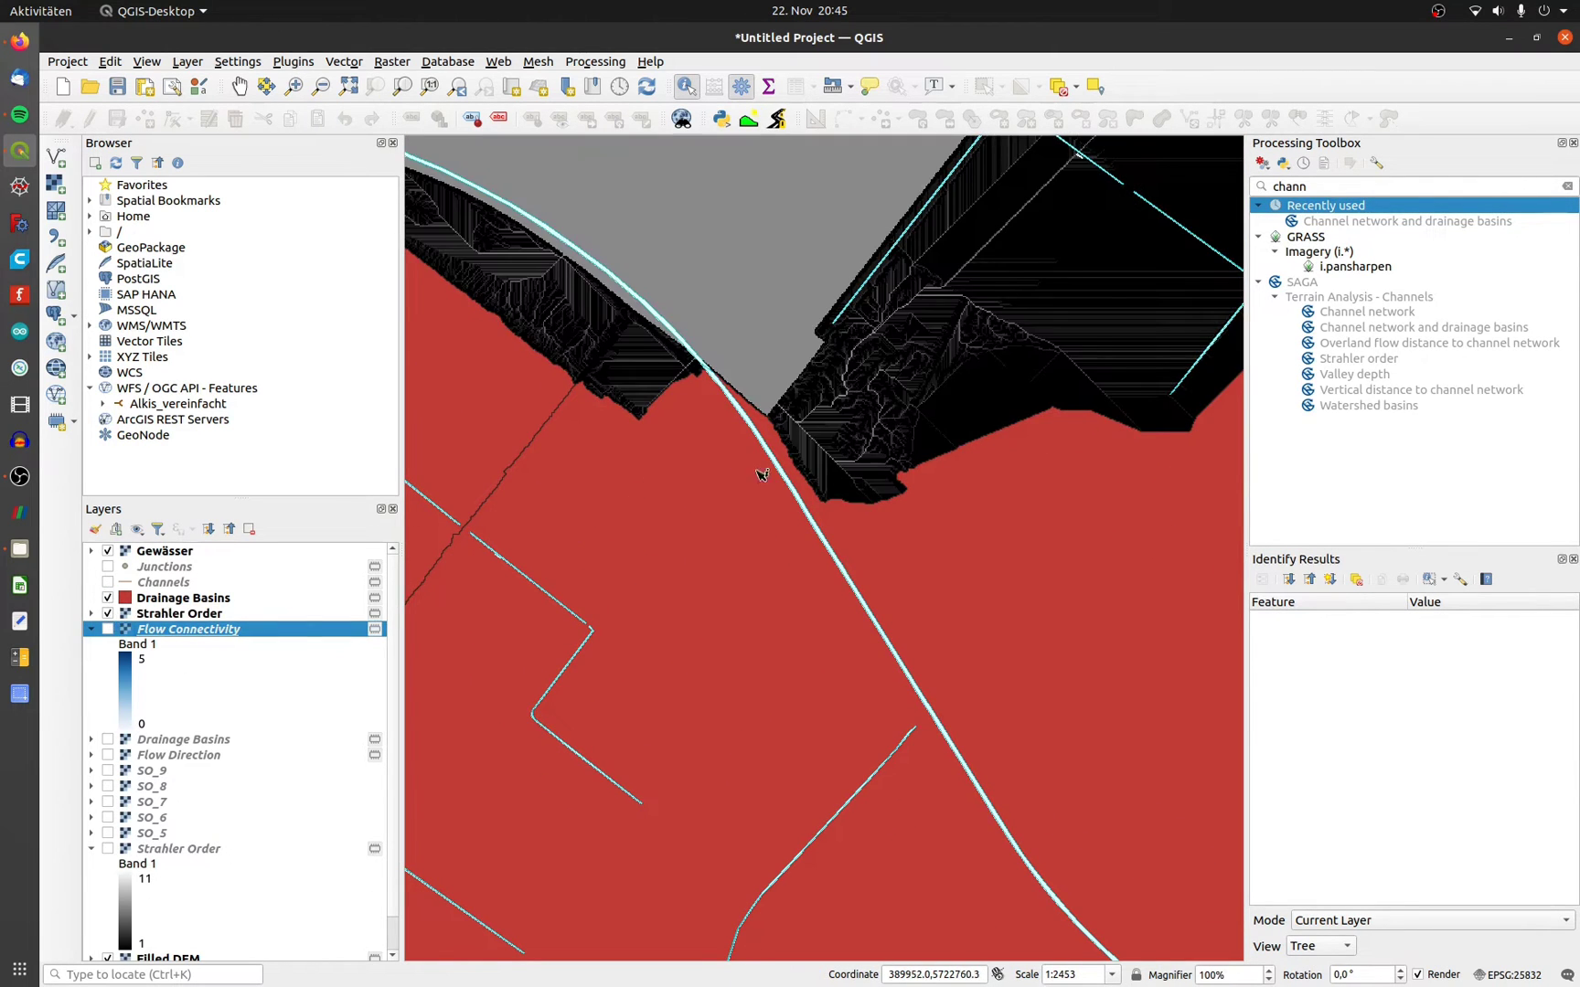
scroll(758, 469, up, 2)
drag(628, 395, 760, 512)
click(108, 598)
scroll(724, 425, up, 1)
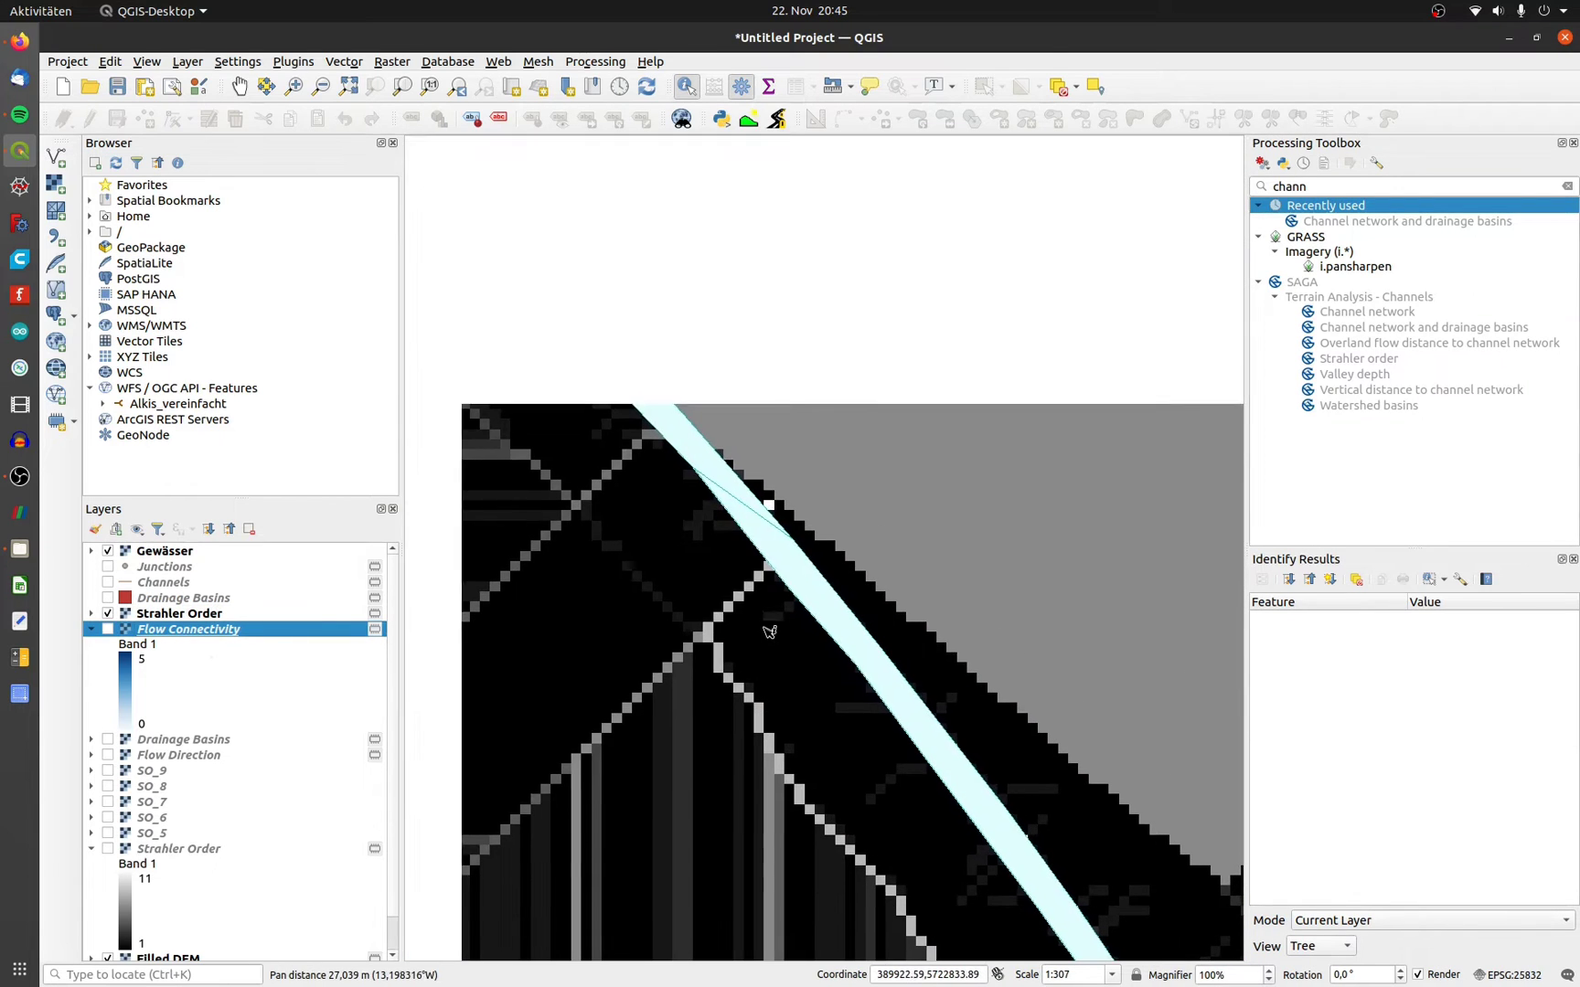
click(108, 550)
scroll(773, 542, up, 2)
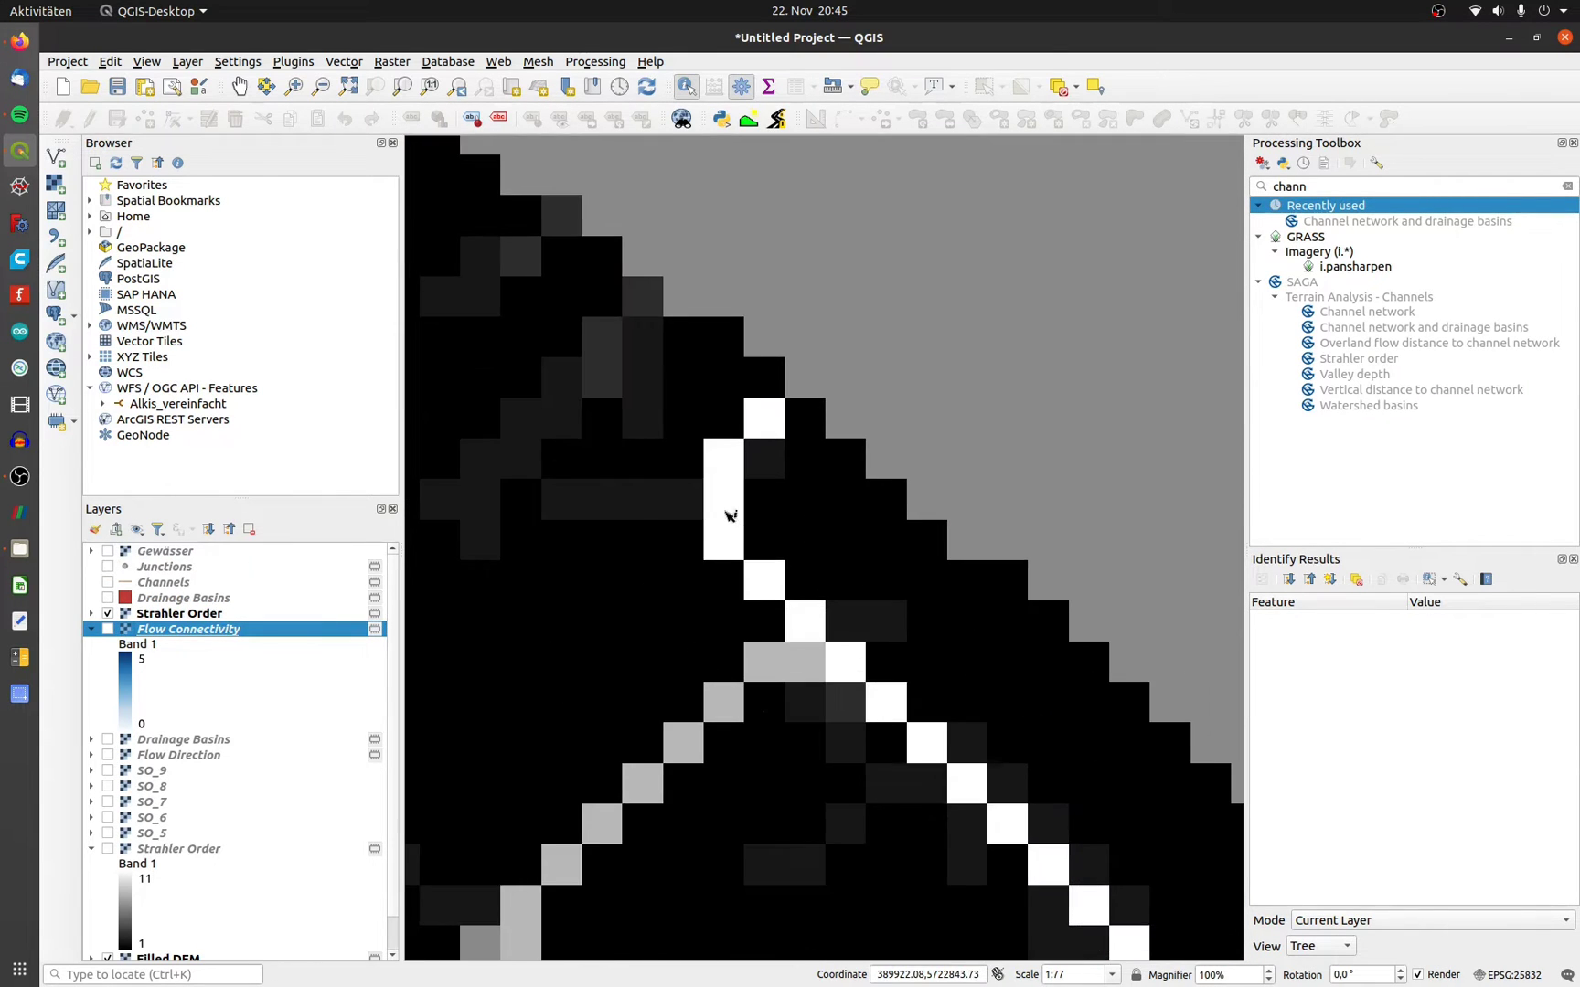
drag(729, 515, 797, 753)
Open the Upslope area tool and choose Filled DEM as its elevation input
drag(1316, 187, 1226, 205)
text(upslop)
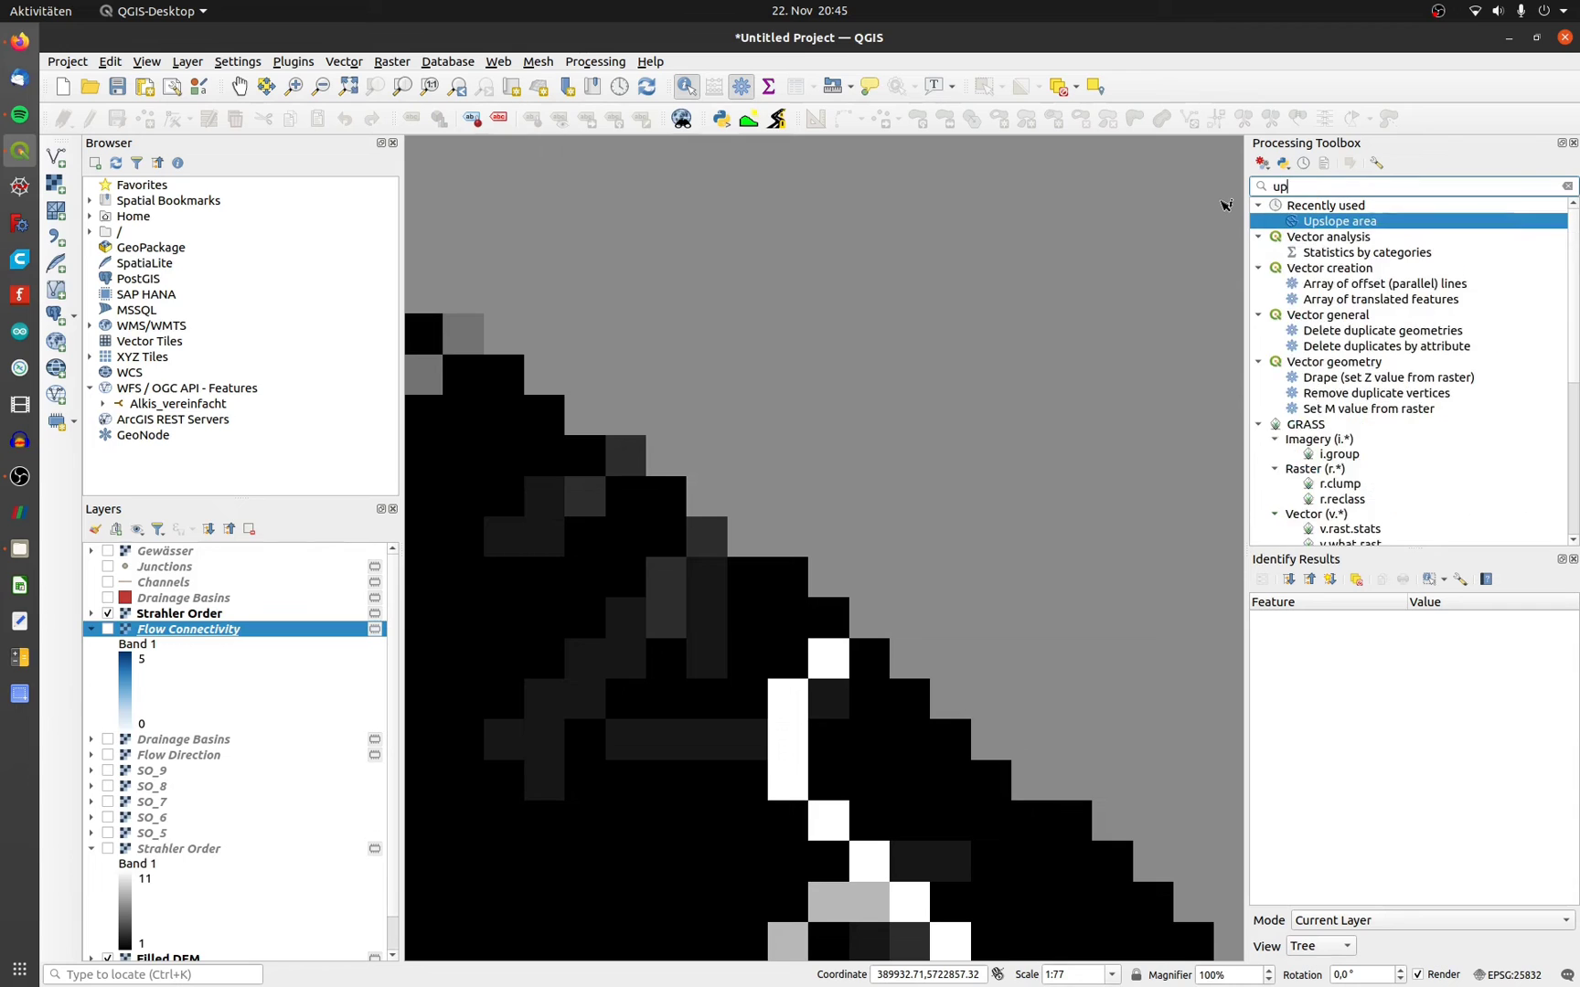
double_click(1343, 222)
drag(786, 777, 813, 780)
drag(762, 110, 777, 164)
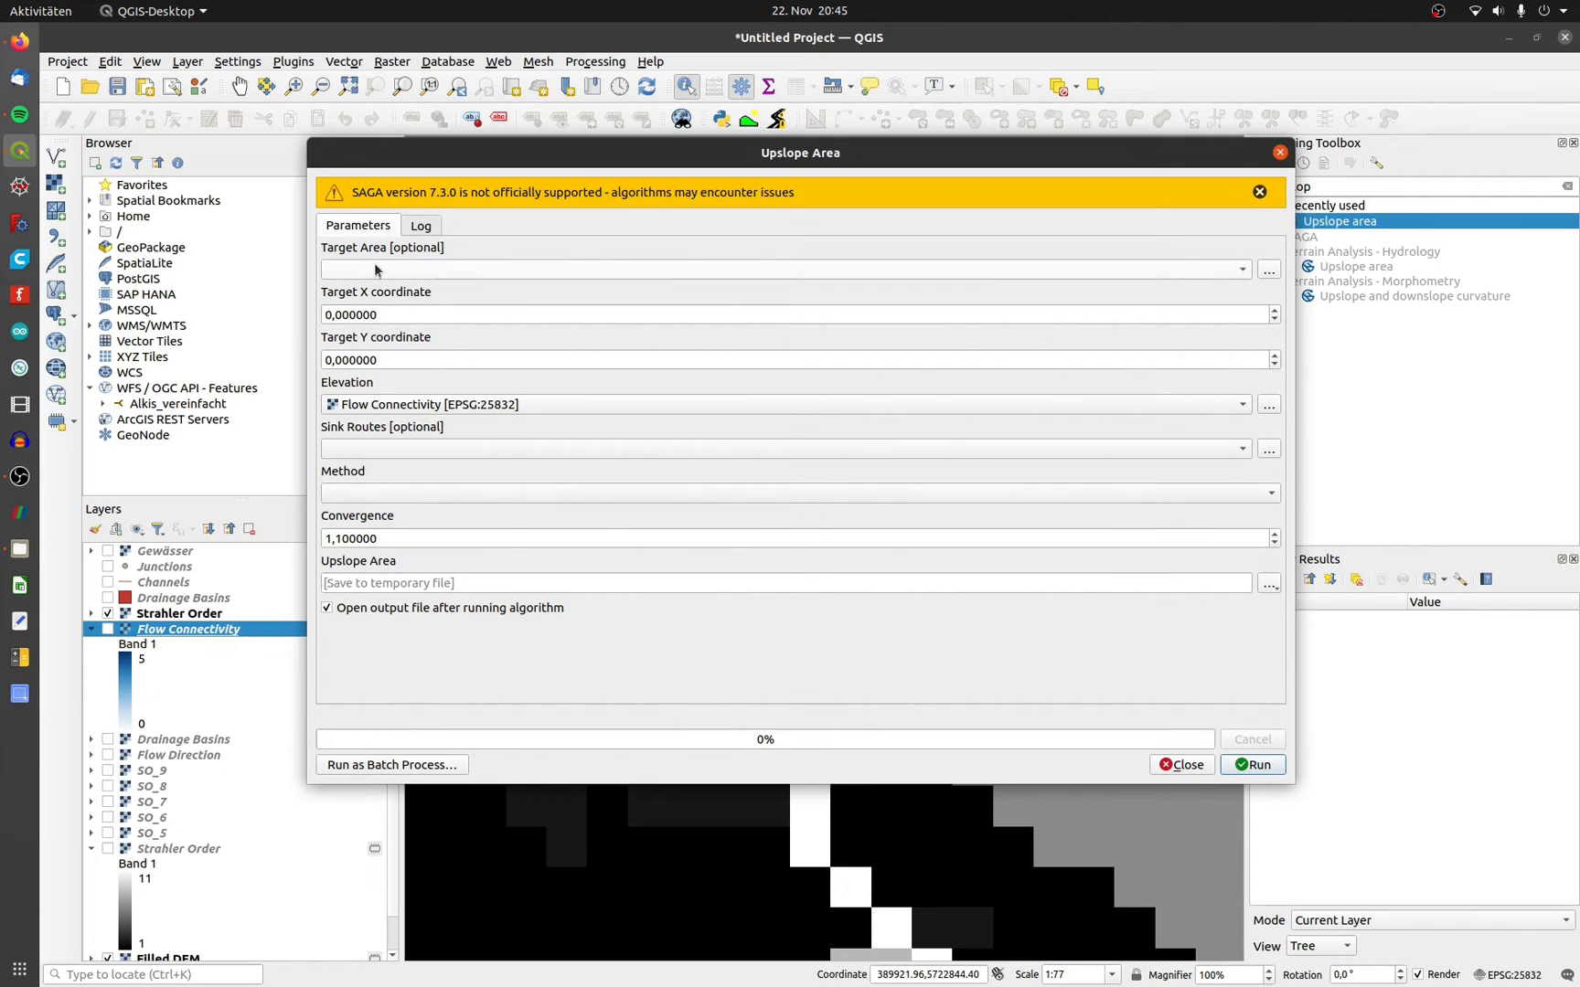
click(370, 405)
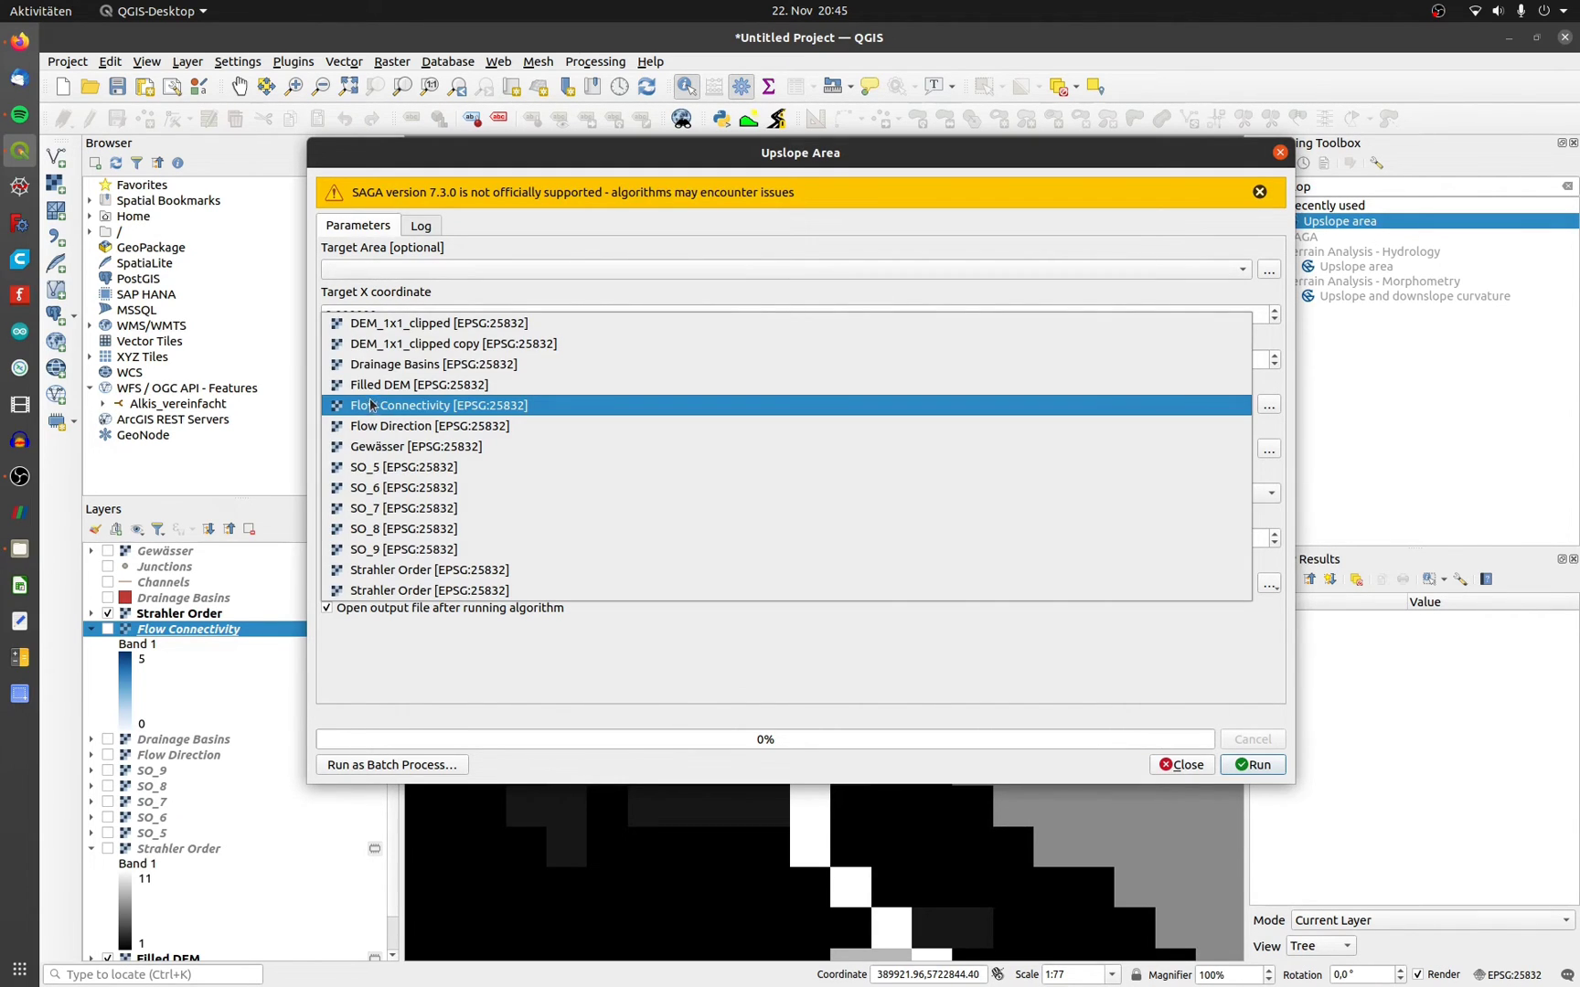
click(375, 384)
Set the target X coordinate to 389921,96 and the target Y coordinate to 5722844
double_click(323, 314)
text(389921)
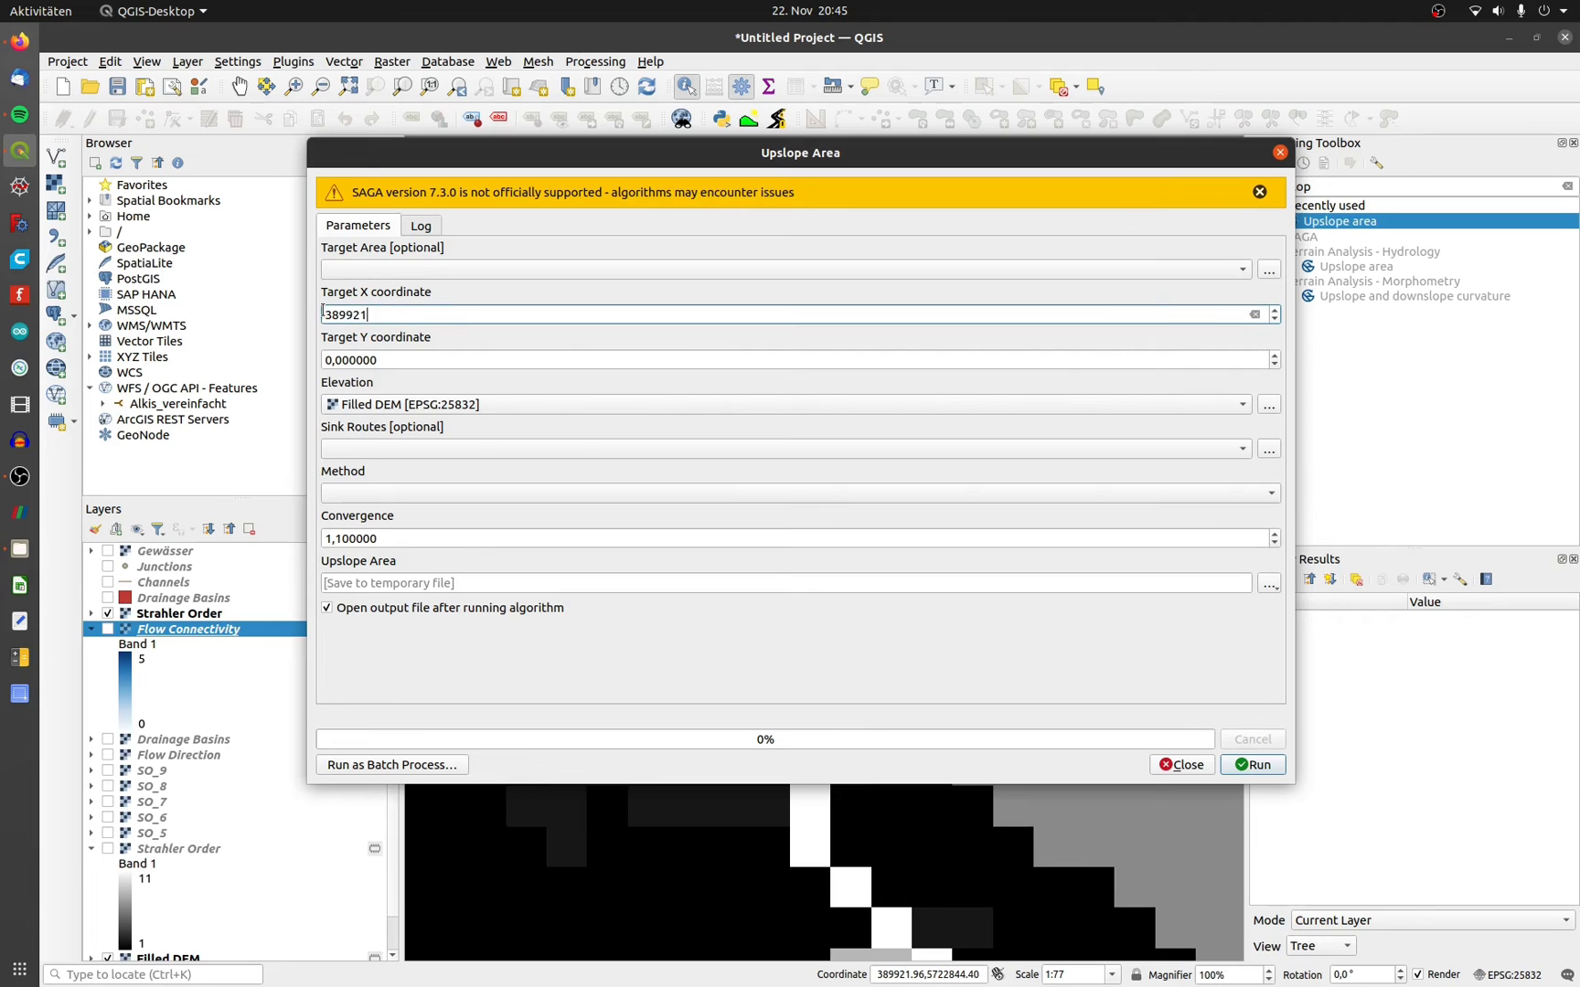
text(,96)
key(Tab)
text(57)
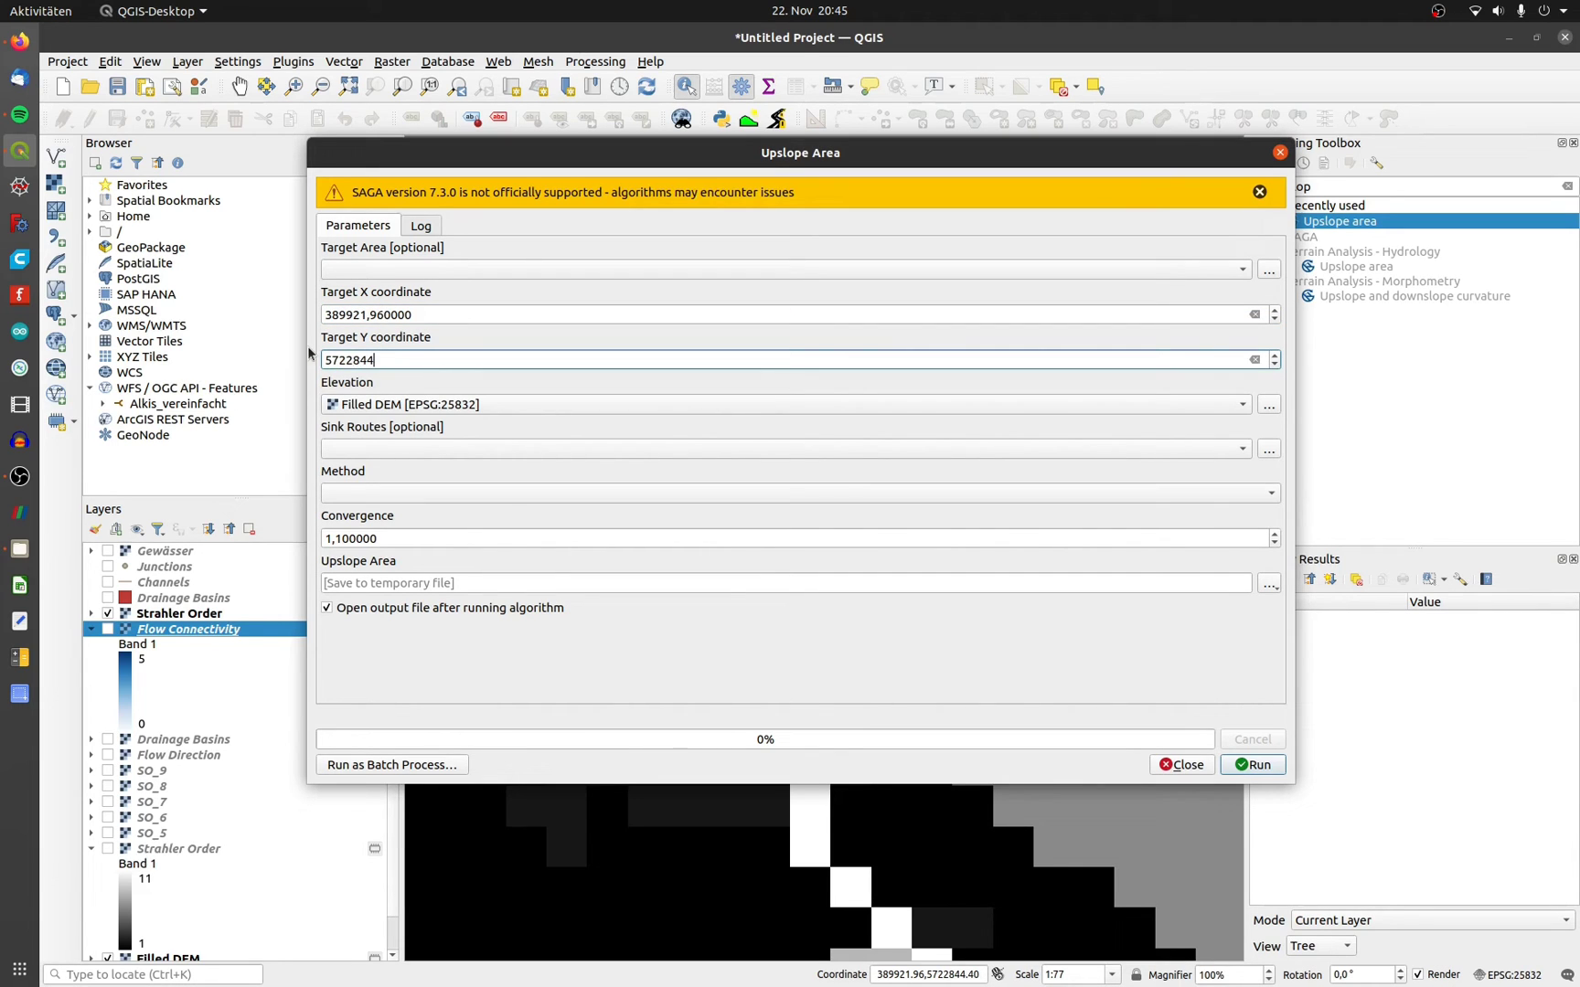